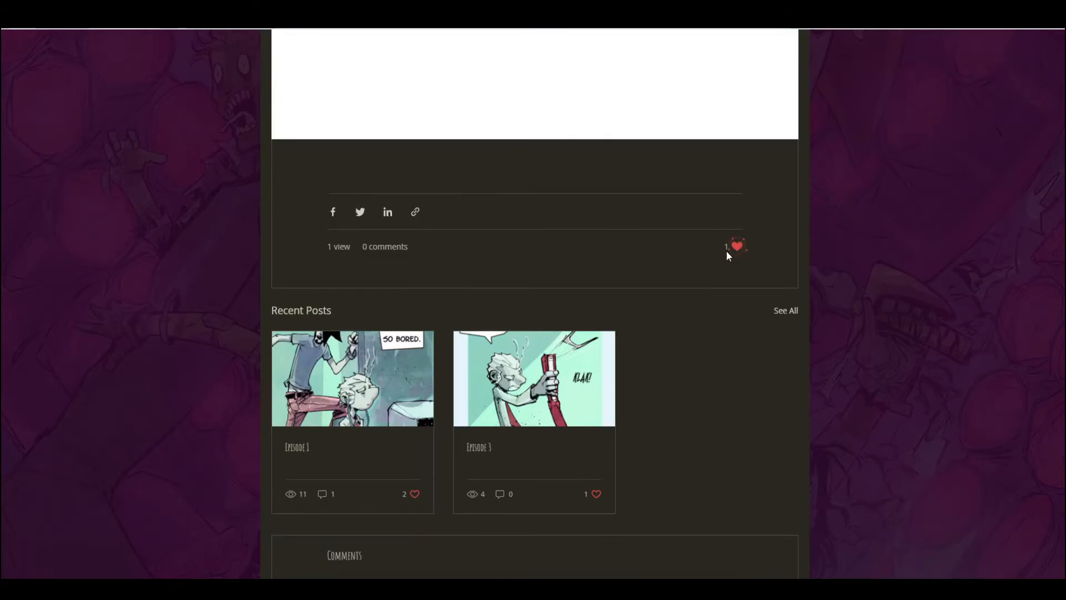
Step: Write the comment "Love this! I mean," in the comments section beneath the comic post
scroll(722, 261, down, 3)
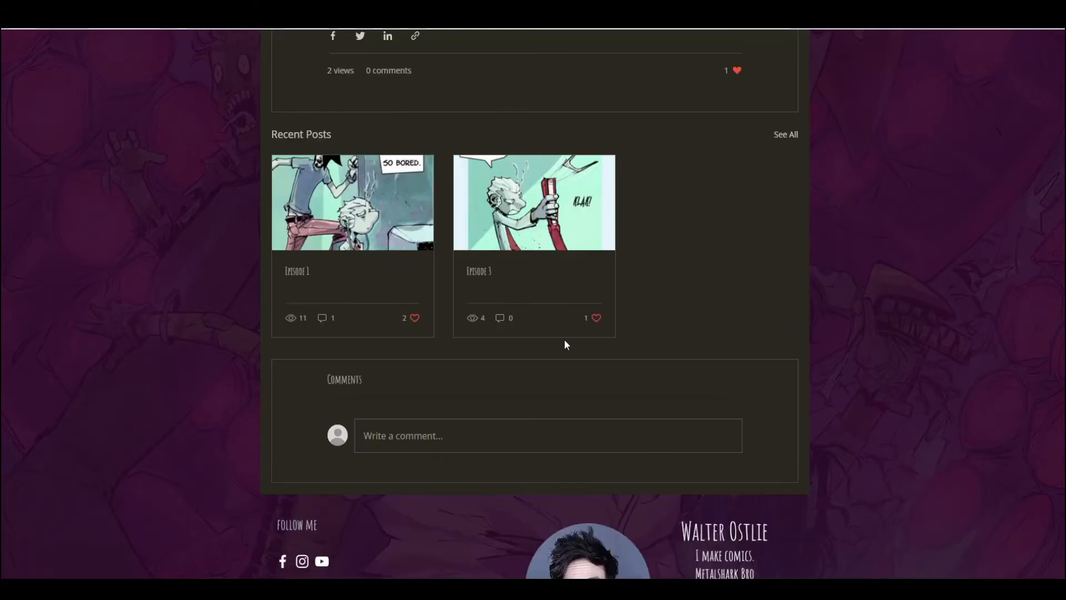
click(396, 436)
text(Love this! I mean,)
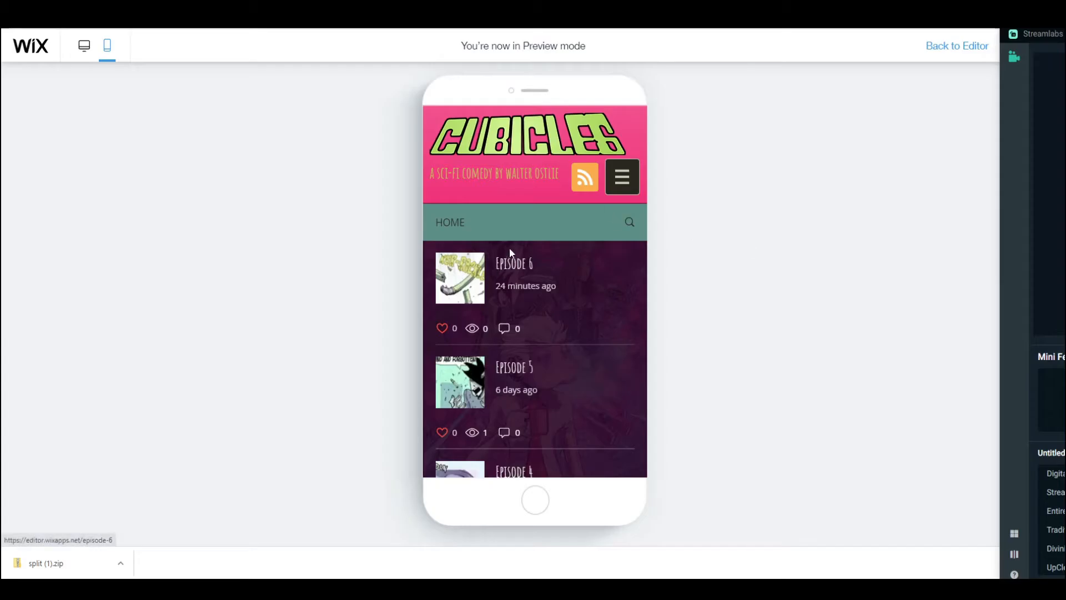
Step: Open an episode from the list in the mobile preview and read through its comic panels
scroll(510, 248, down, 6)
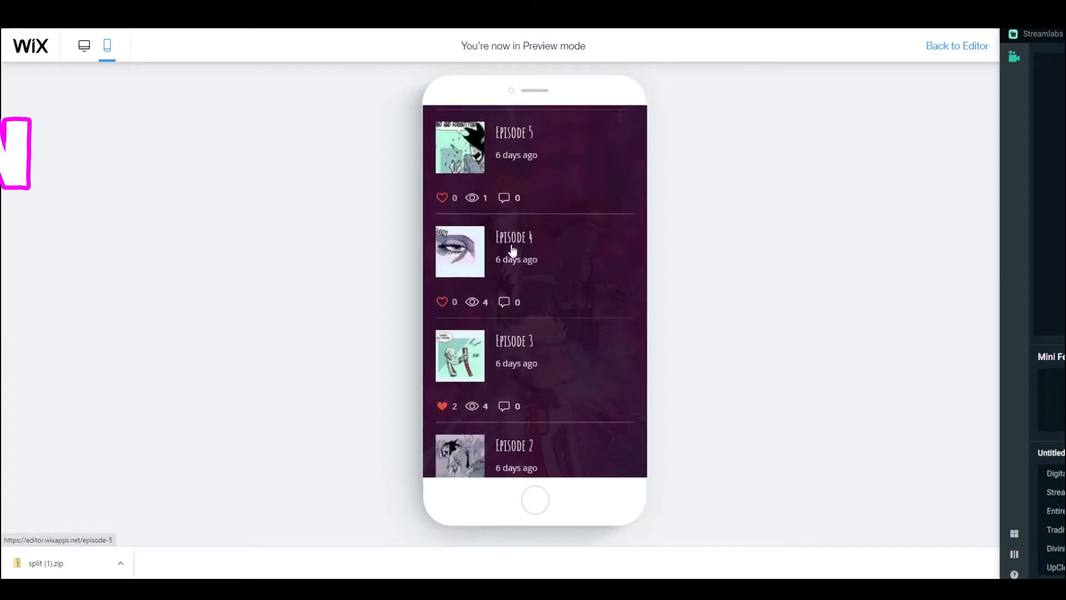
click(468, 272)
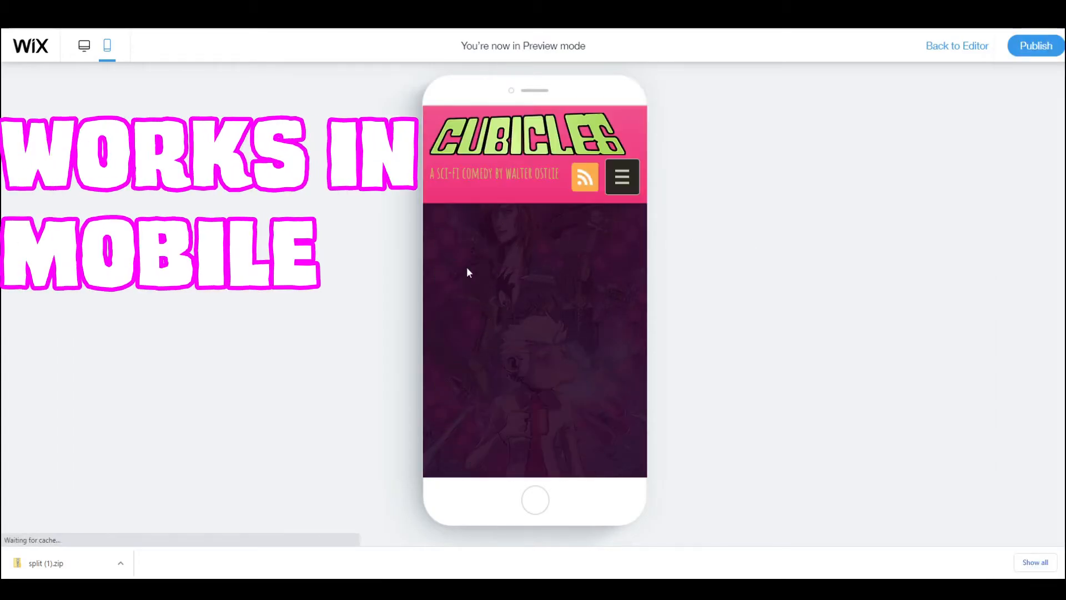
scroll(532, 260, down, 4)
scroll(532, 261, down, 15)
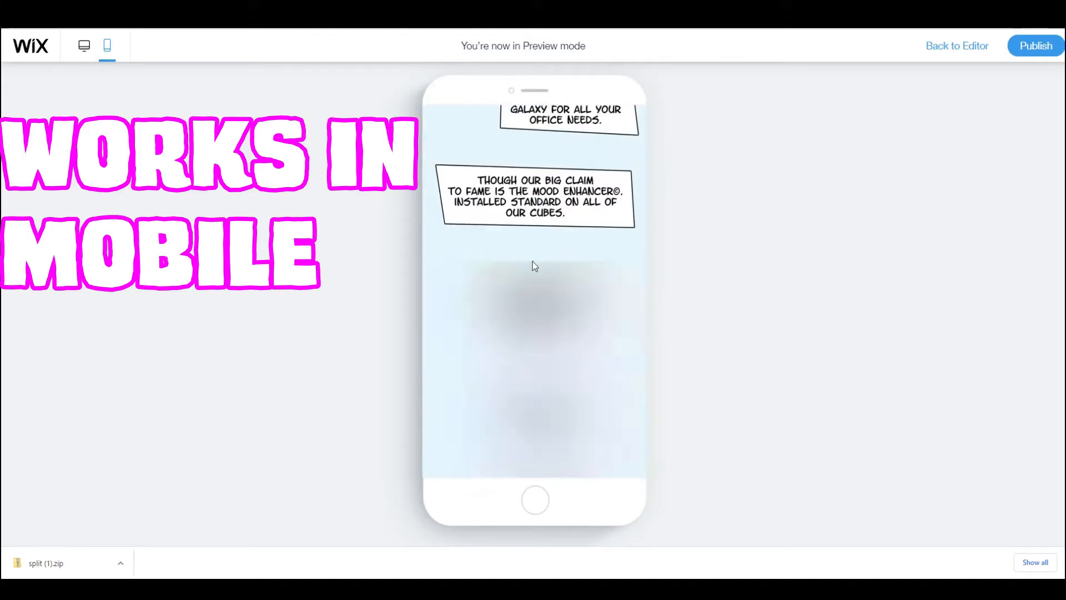
scroll(533, 265, down, 12)
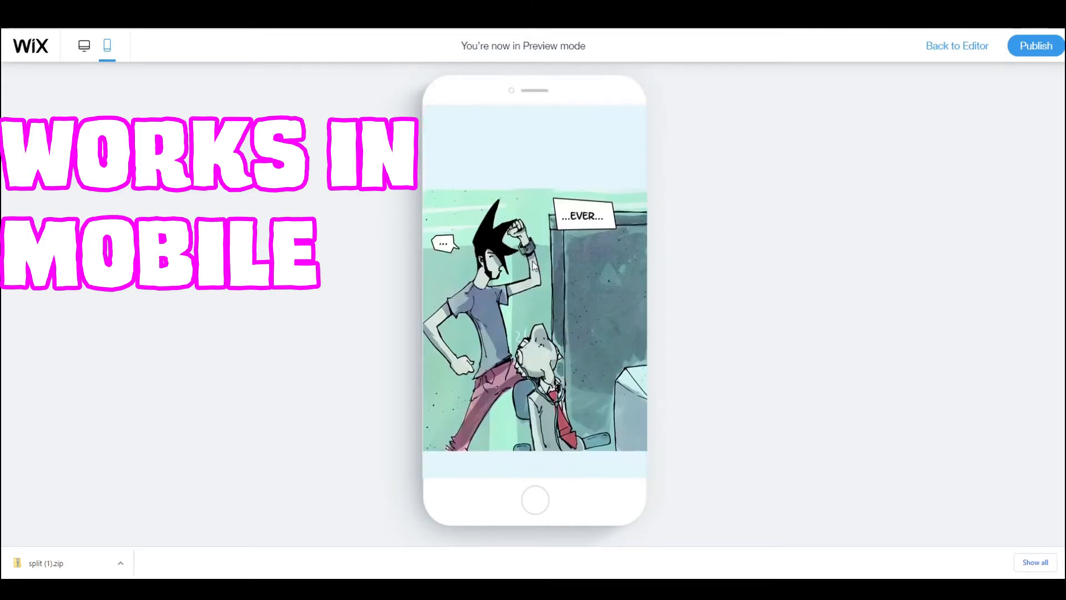
scroll(533, 265, down, 12)
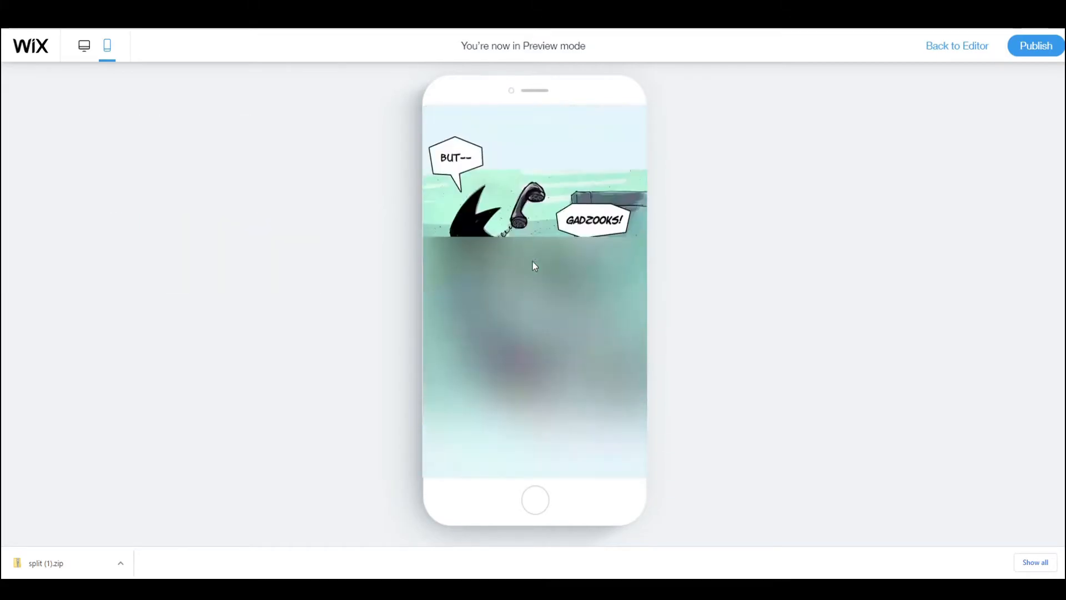
scroll(533, 265, down, 6)
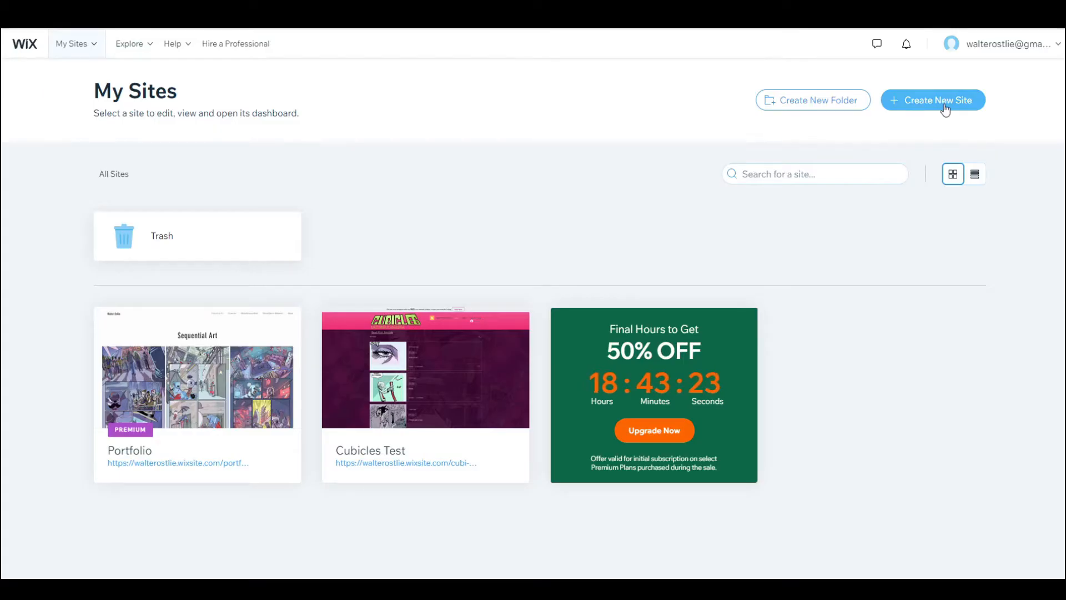
Step: Create a new site of the Blog kind and choose to build it by editing a template
click(94, 48)
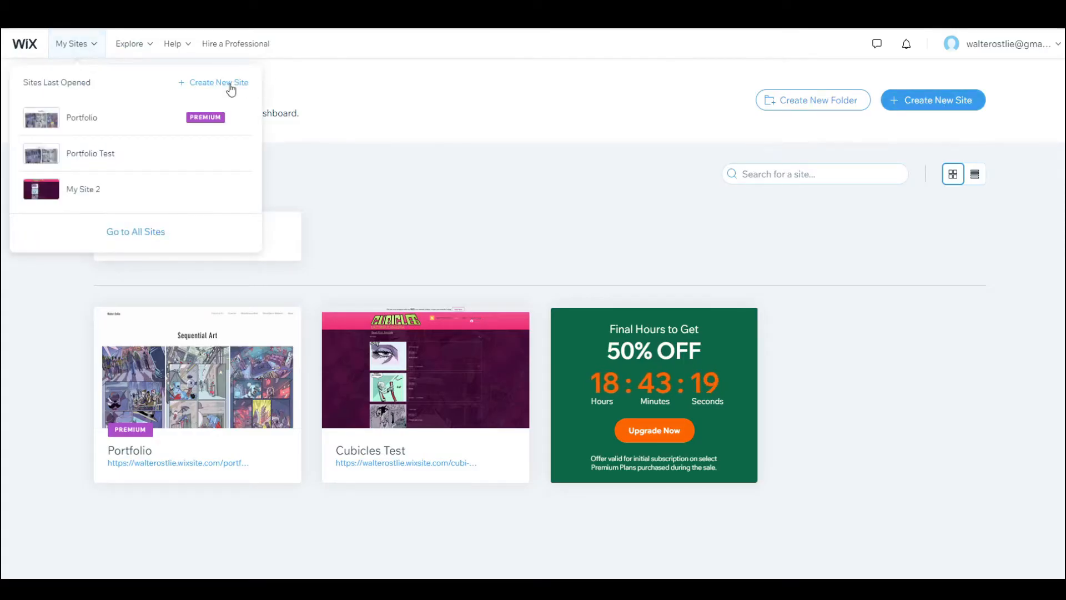
click(944, 105)
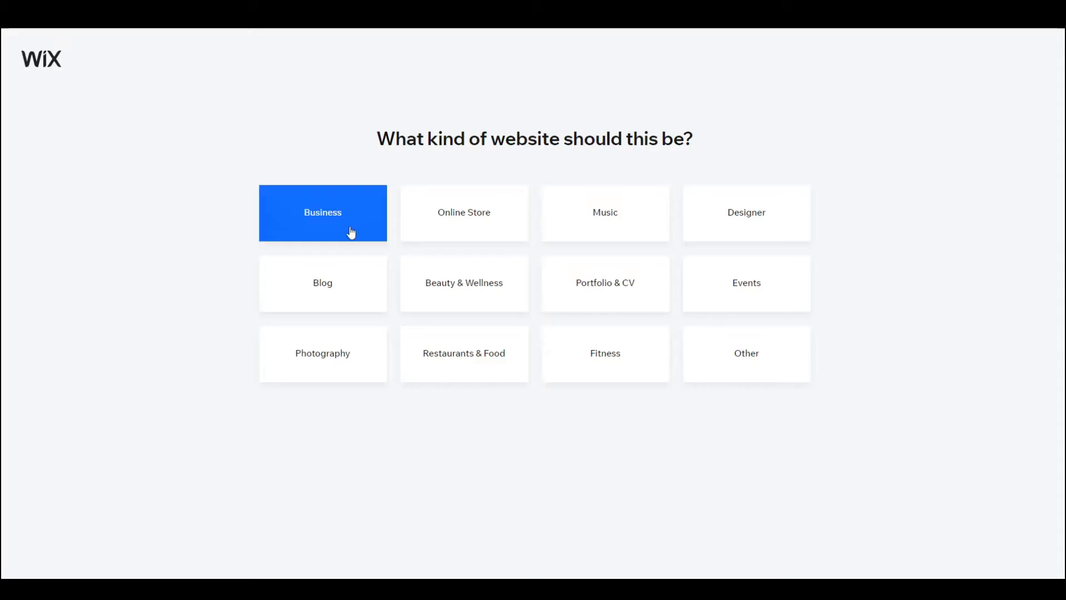
click(324, 290)
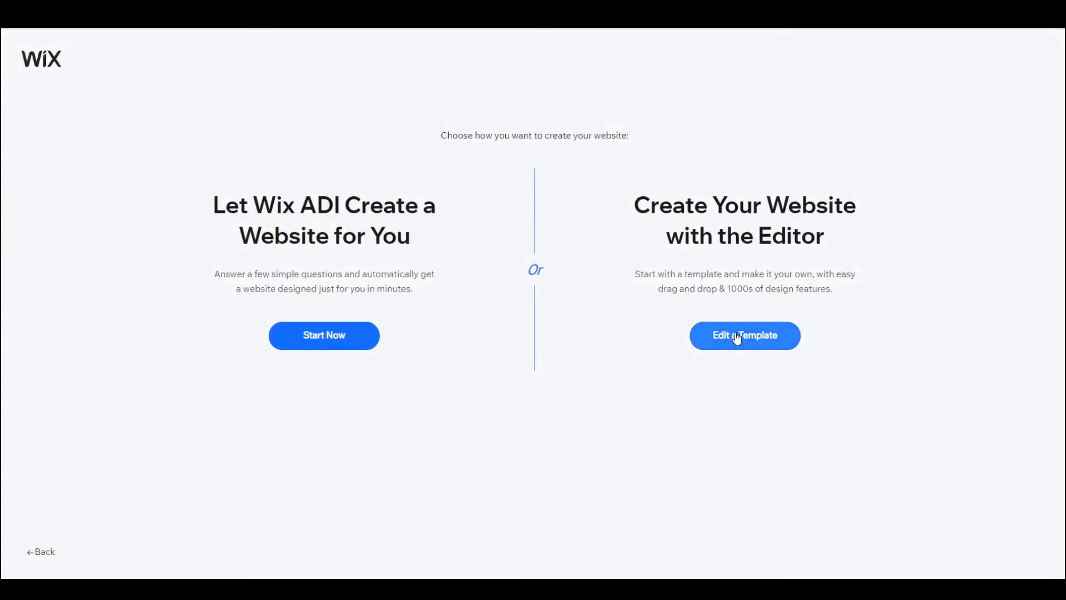
click(737, 338)
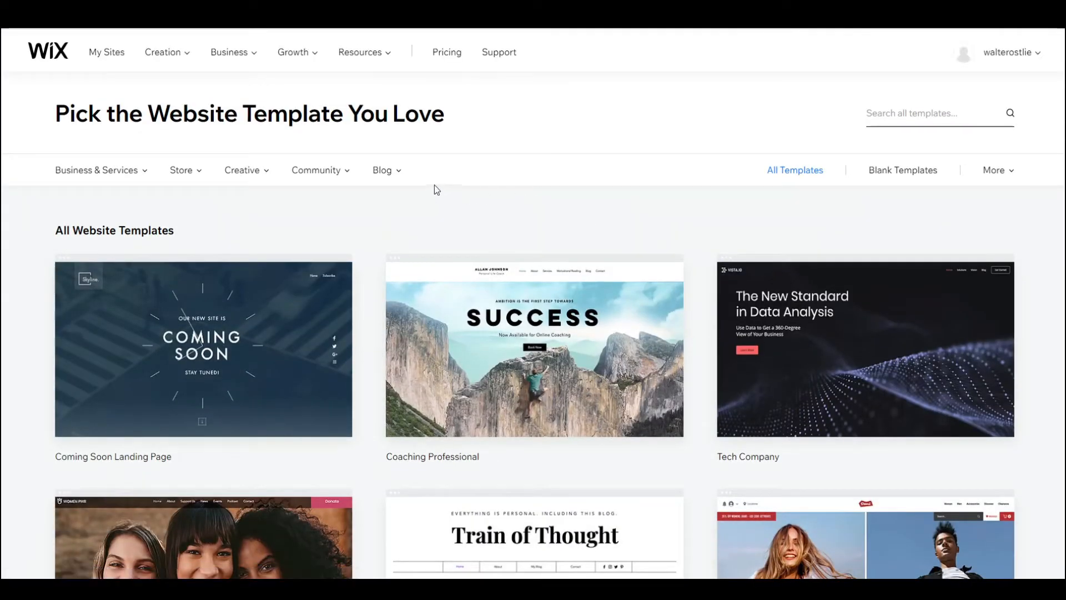
Step: Browse the Arts blog templates and open the DIY Blog template
mouse_move(403, 183)
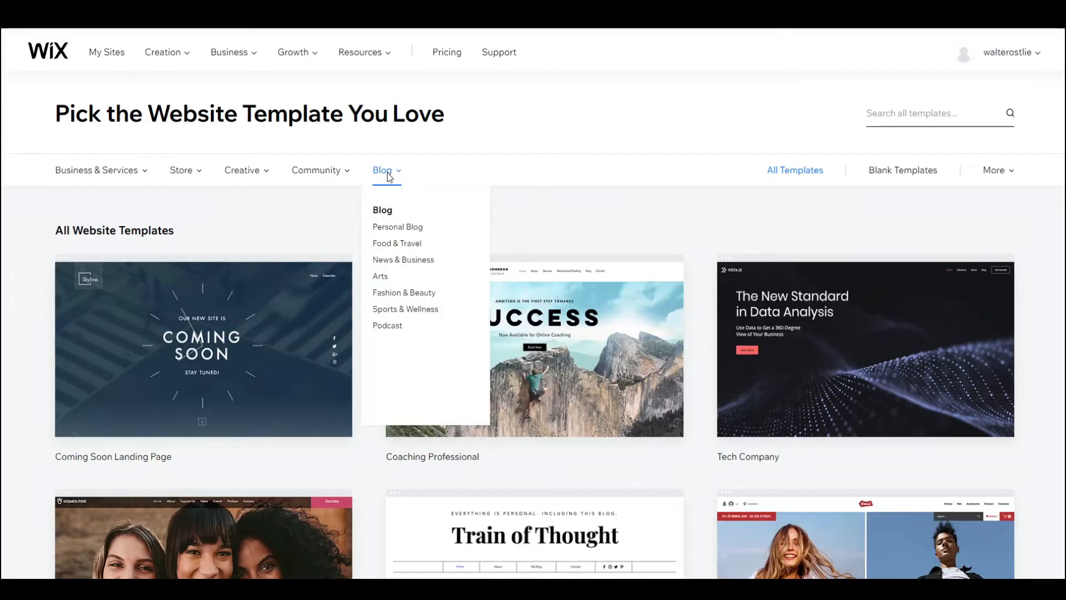
click(382, 277)
scroll(382, 278, down, 8)
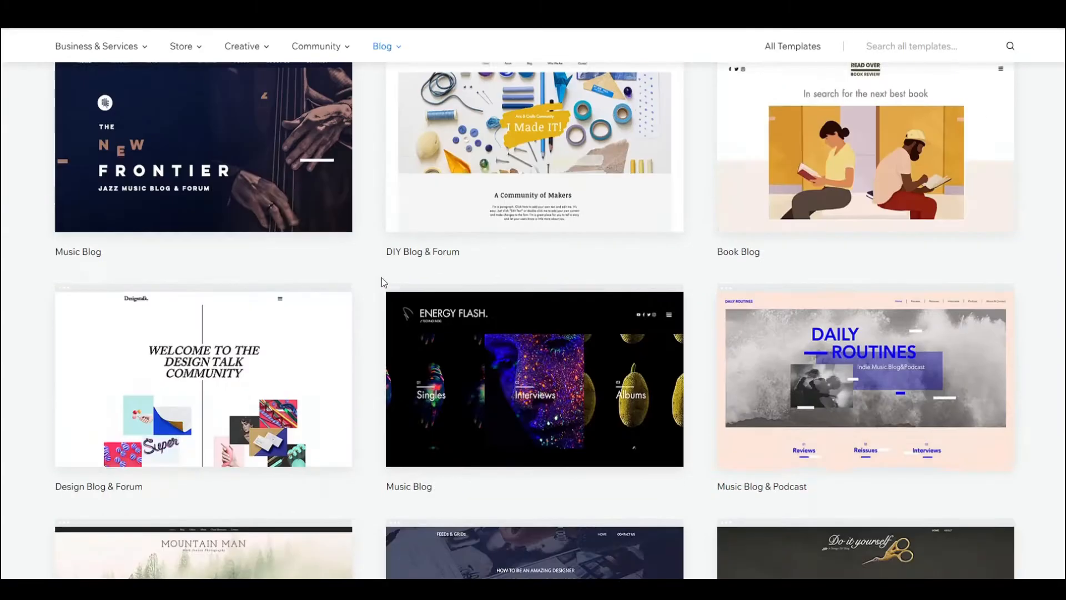
scroll(381, 277, down, 4)
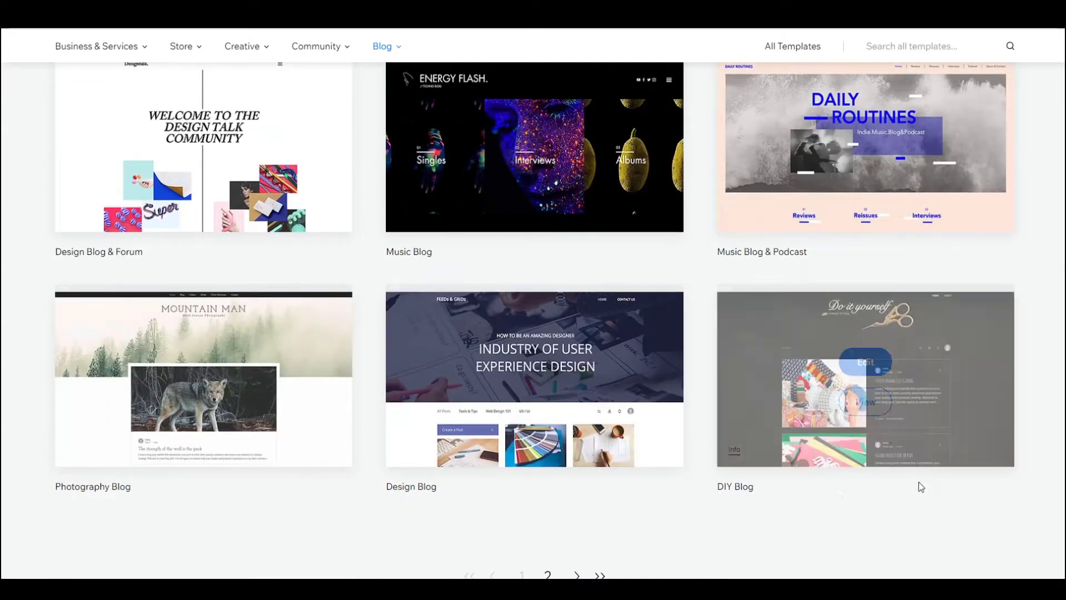
mouse_move(847, 433)
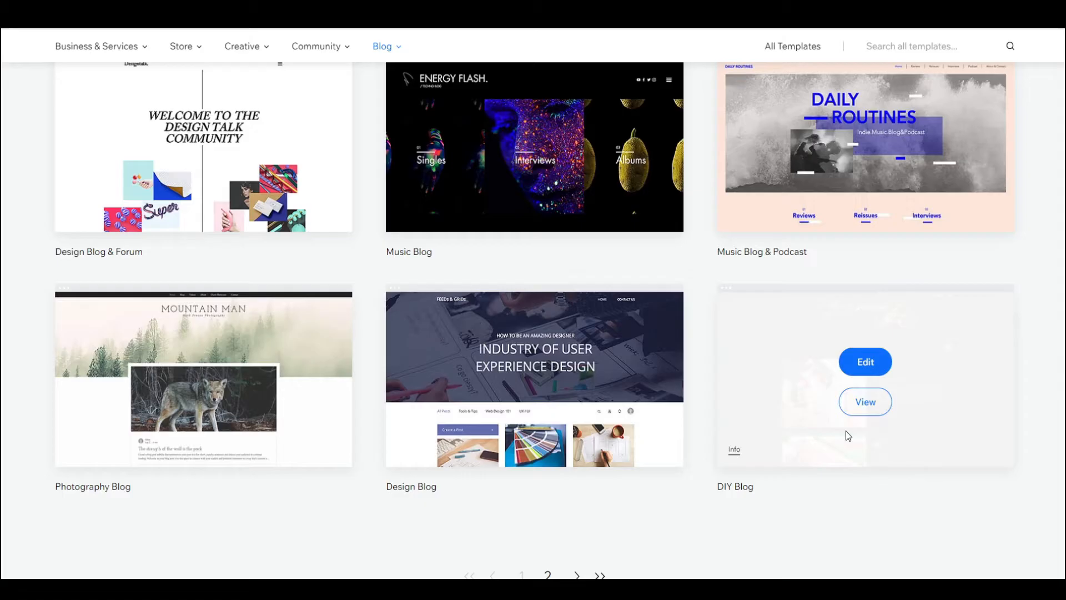
click(862, 401)
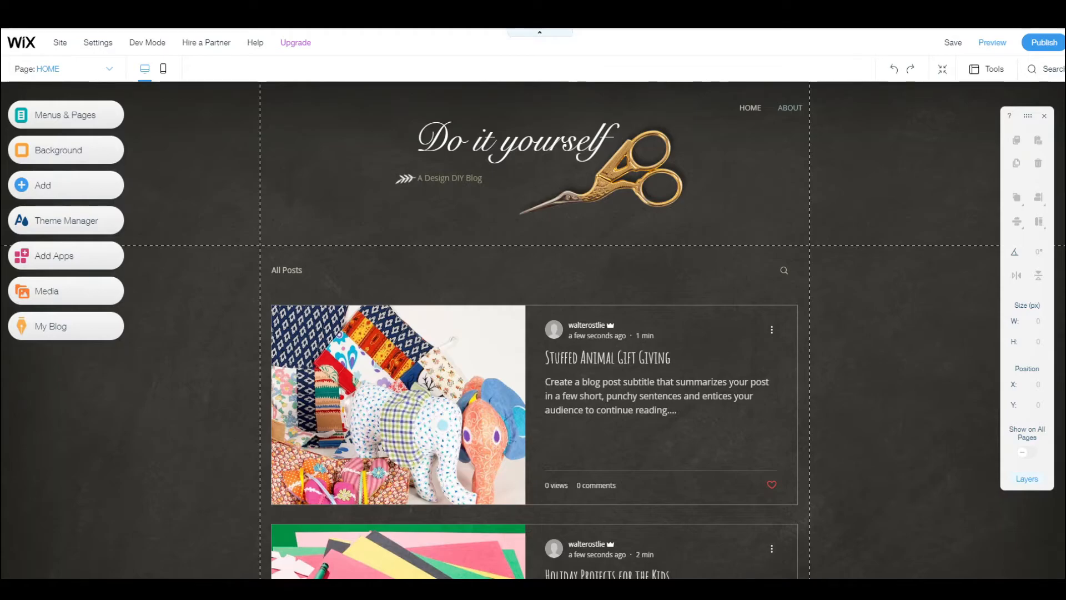
Step: Delete the "Do it yourself" title, the "A Design DIY Blog" tagline and the scissors graphic from the header
click(525, 142)
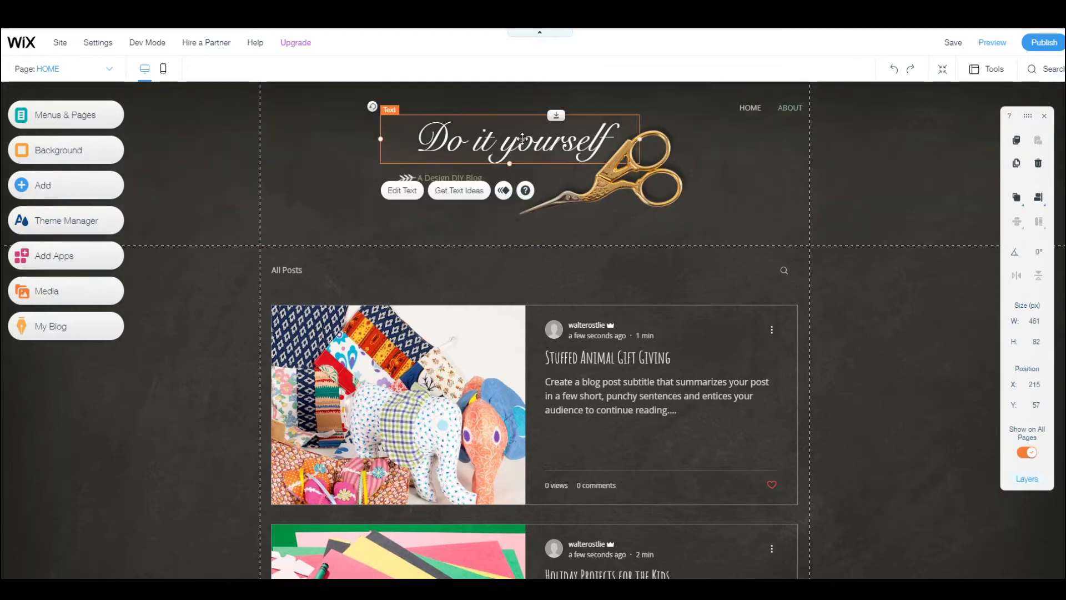
right_click(525, 142)
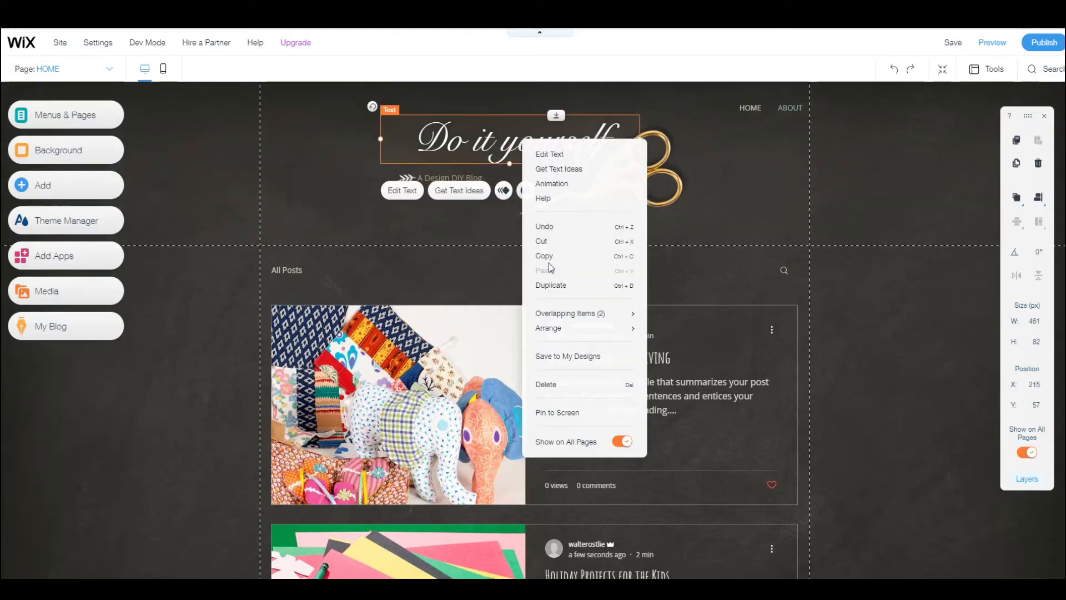
click(541, 384)
click(457, 180)
key(Delete)
key(Delete)
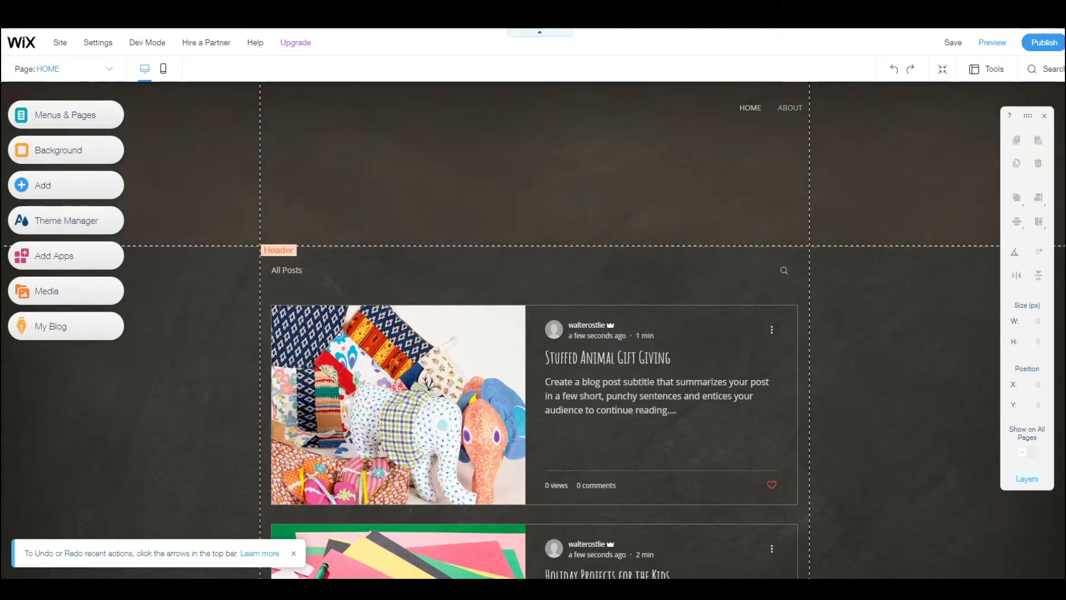
click(449, 202)
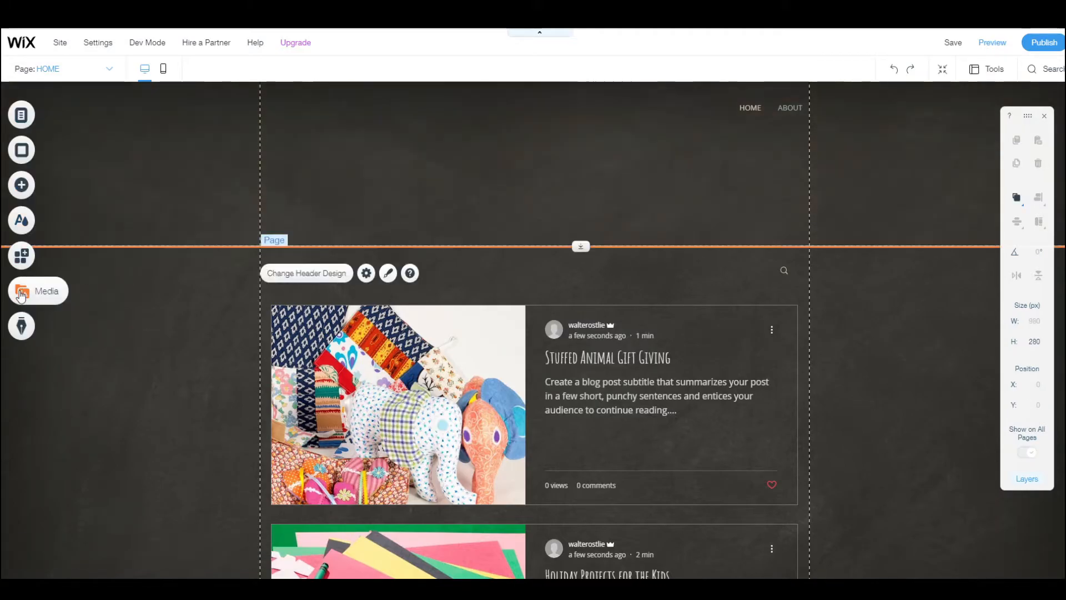
Step: Create two folders named graphics and comic in the site's media files
click(22, 293)
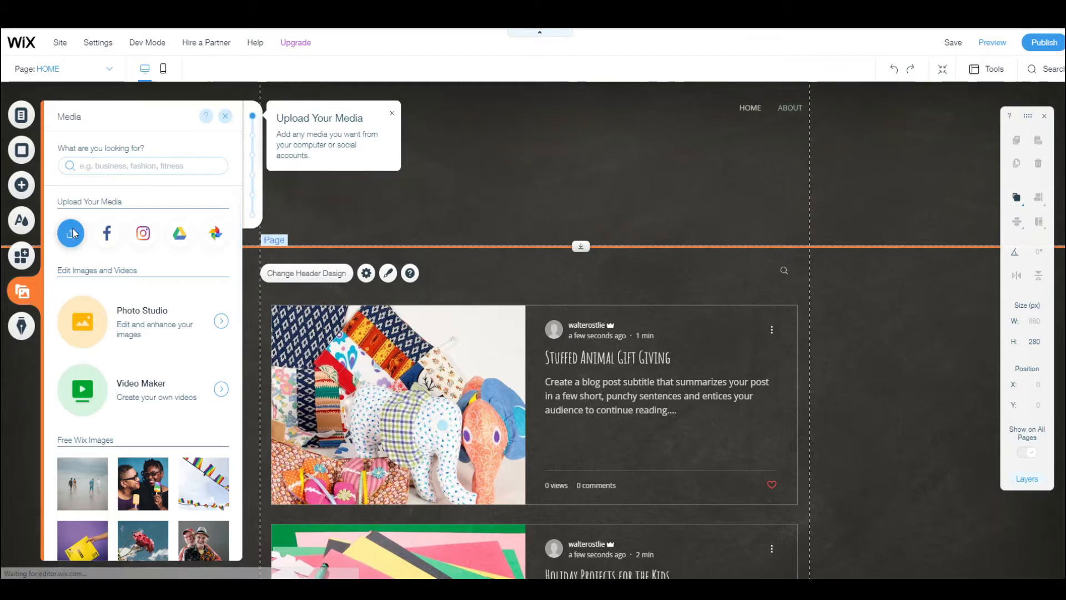
click(71, 233)
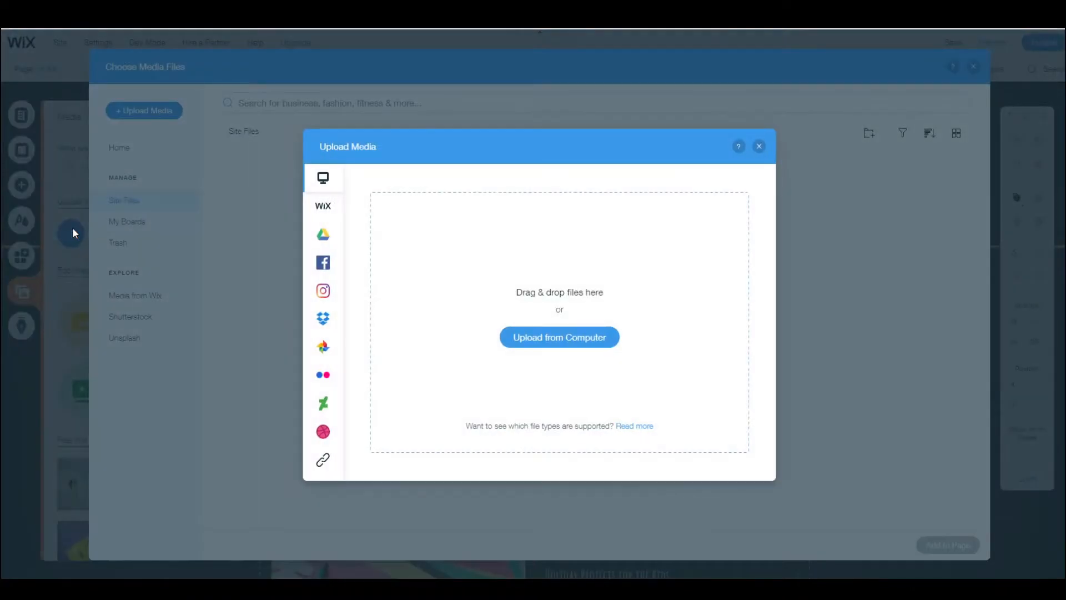
click(759, 147)
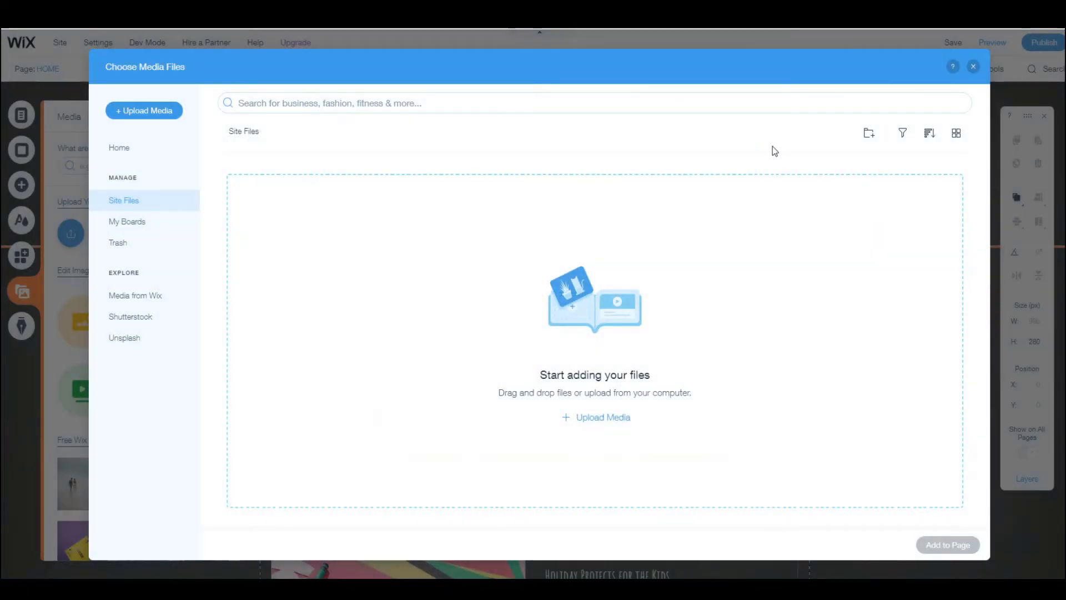
click(871, 136)
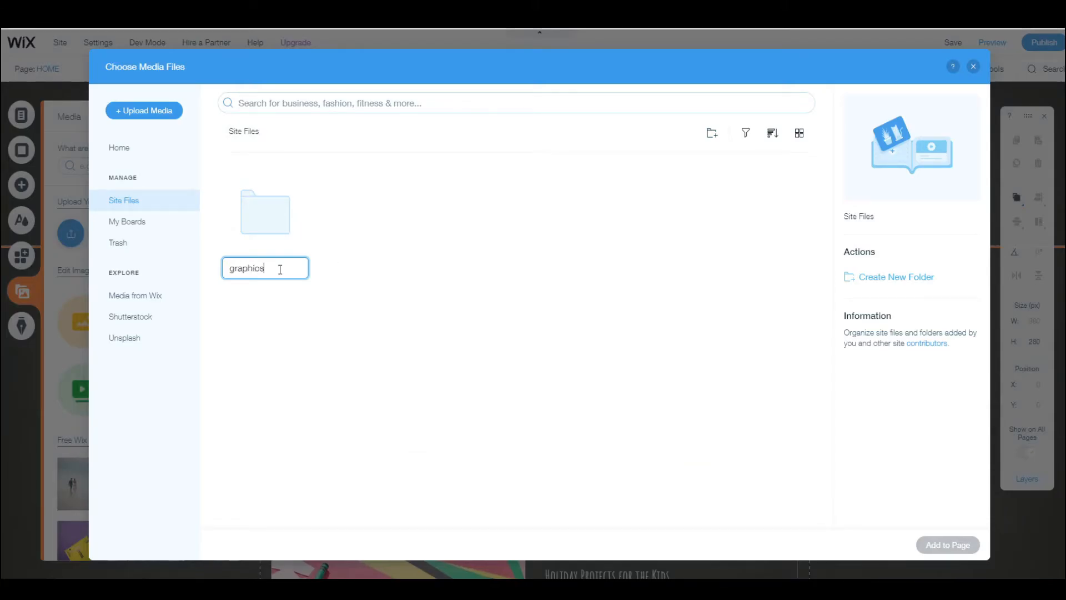
key(Return)
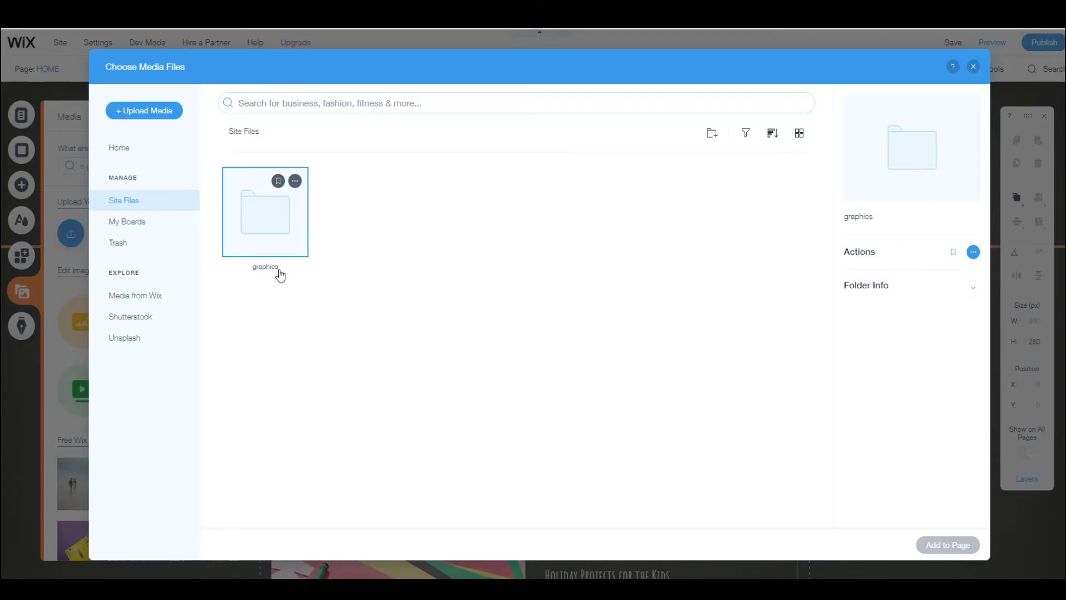
click(712, 135)
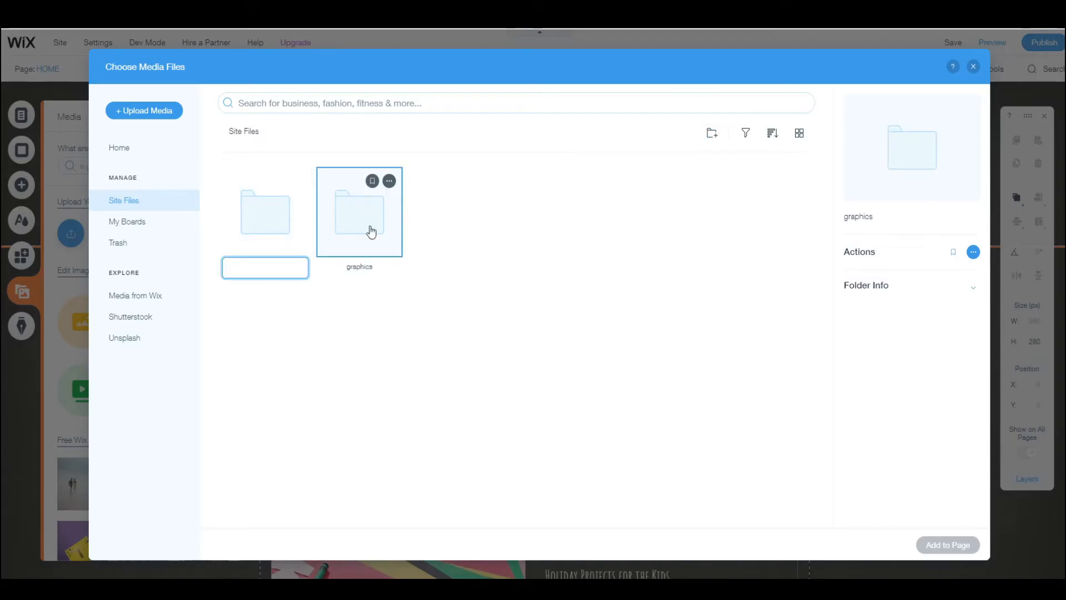
key(Return)
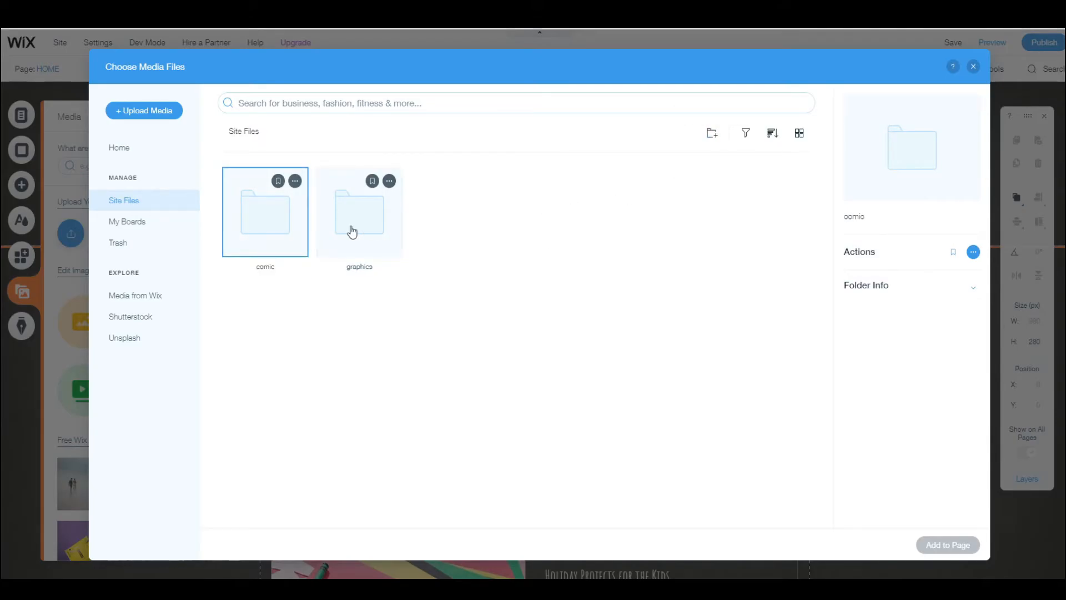
Step: Upload logo_cubicles.png from the computer into the graphics folder
click(356, 229)
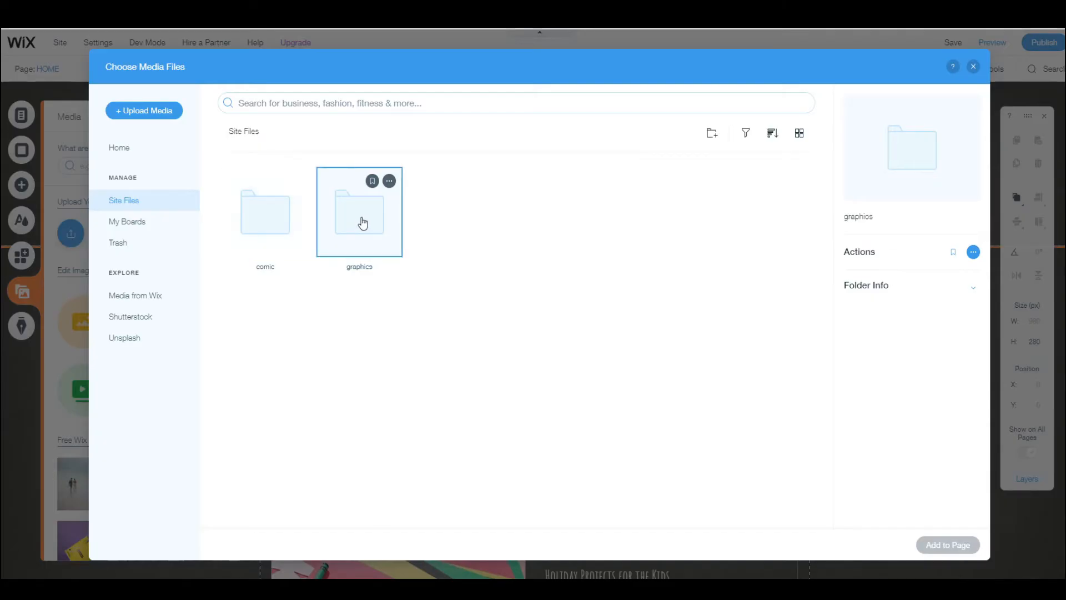
double_click(363, 222)
click(149, 110)
click(553, 336)
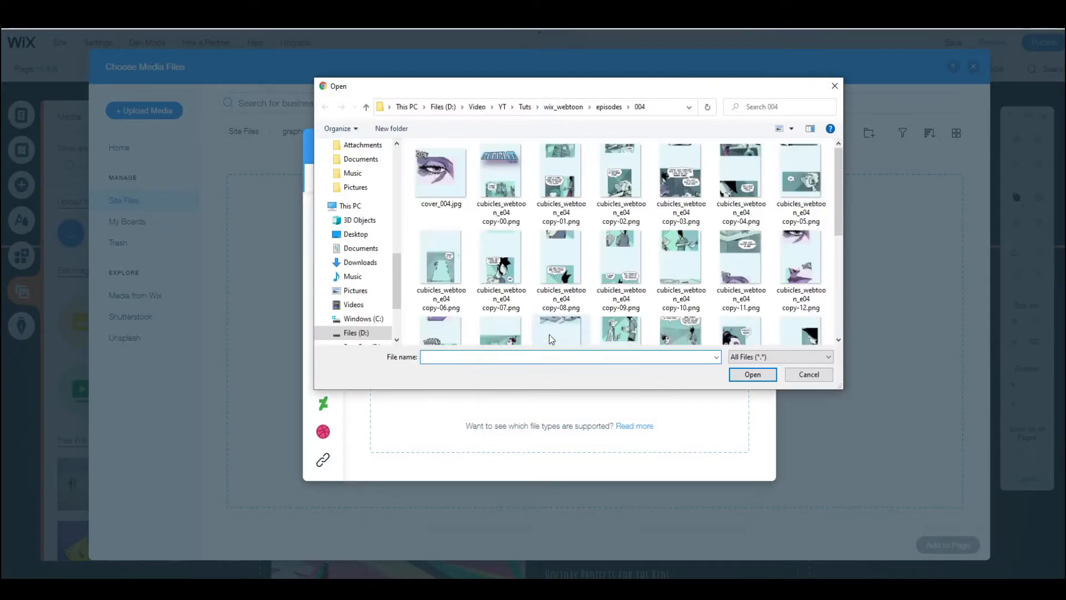
click(563, 106)
double_click(566, 184)
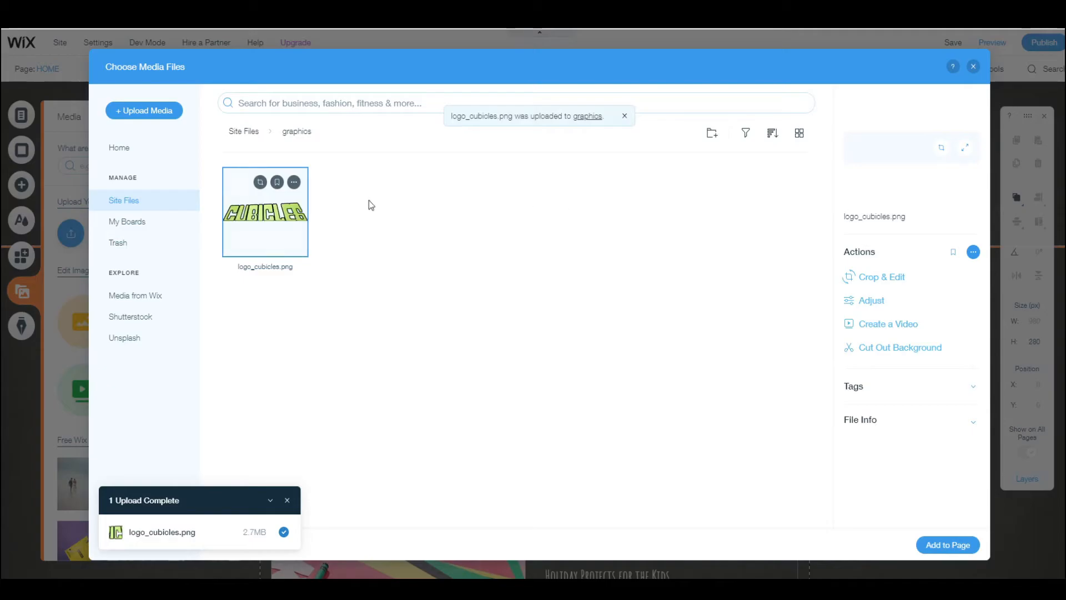
Step: Add the uploaded logo to the page and place it in the header at about X 175, Y 76
click(938, 547)
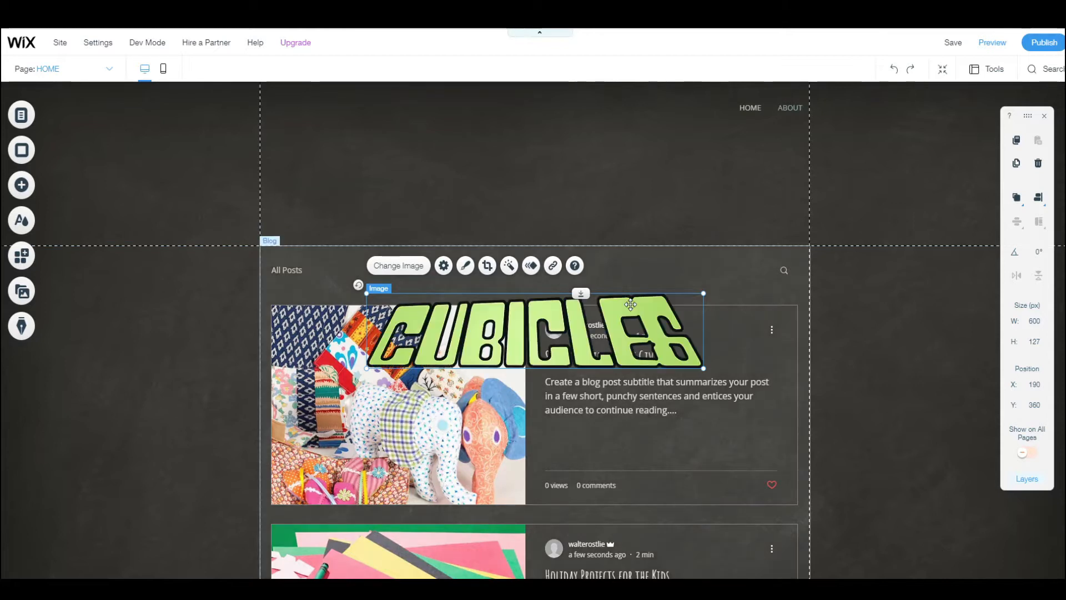
drag(630, 284, 621, 137)
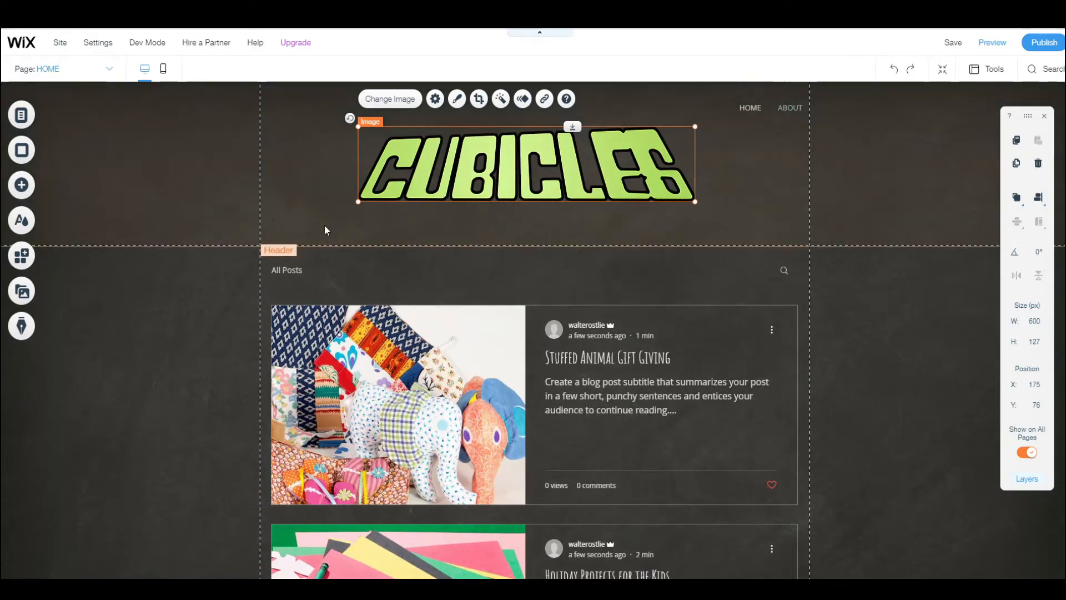
Step: Add a Heading 4 text below the logo reading "A sci-fi comedy by" plus the author's name, and widen its box to about 396 px
click(22, 185)
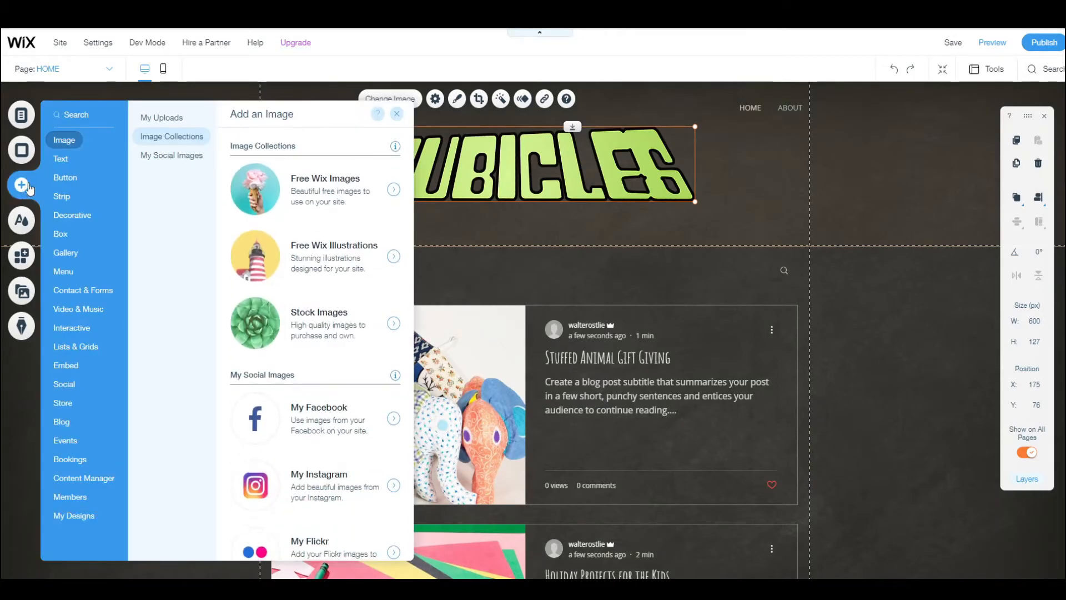
click(61, 159)
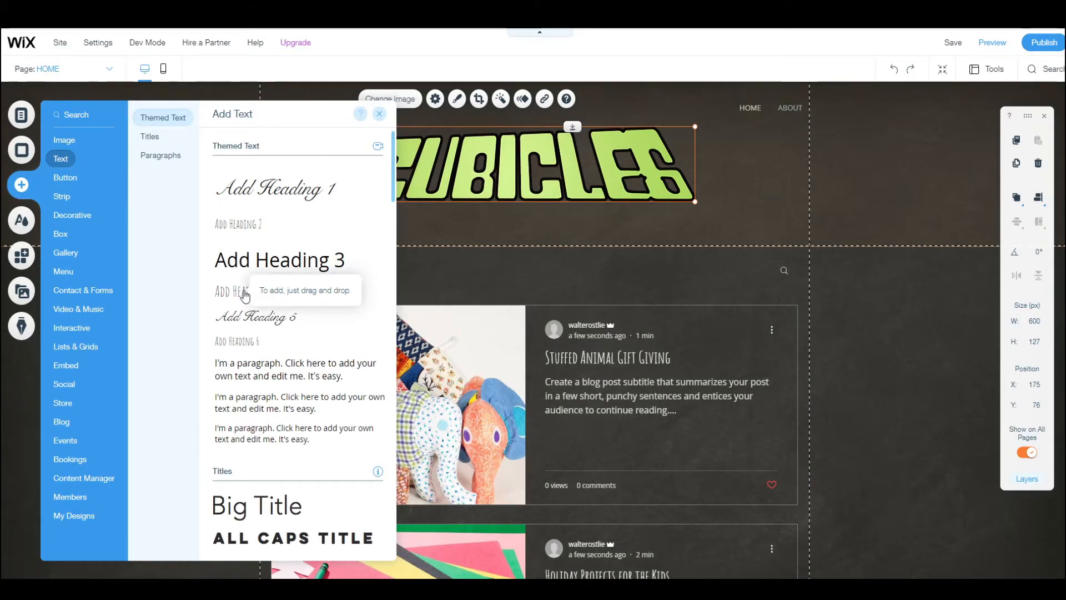
drag(245, 296, 555, 220)
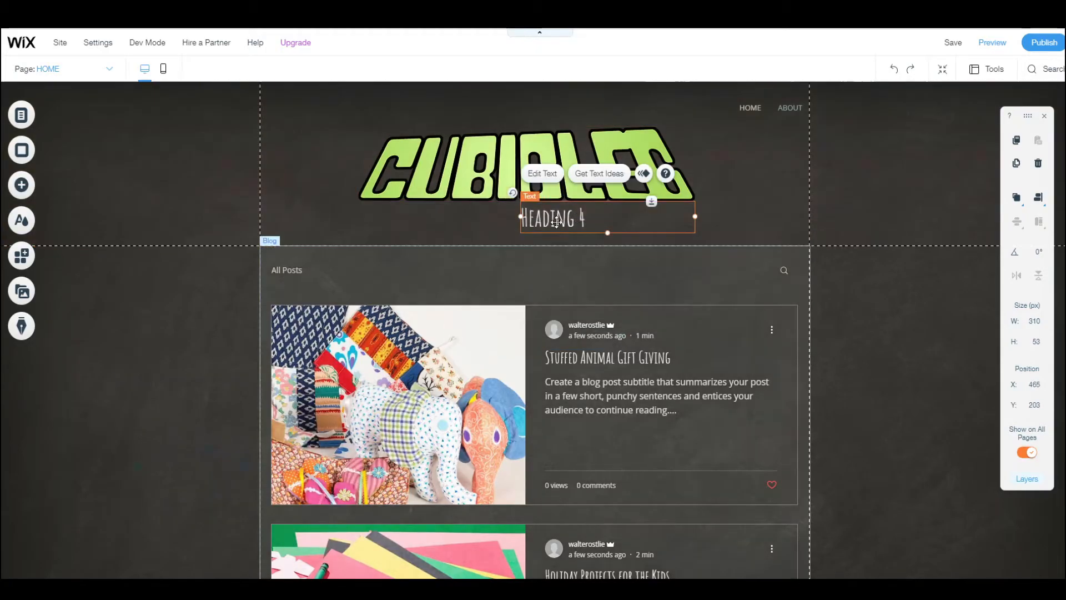
double_click(558, 221)
text(A)
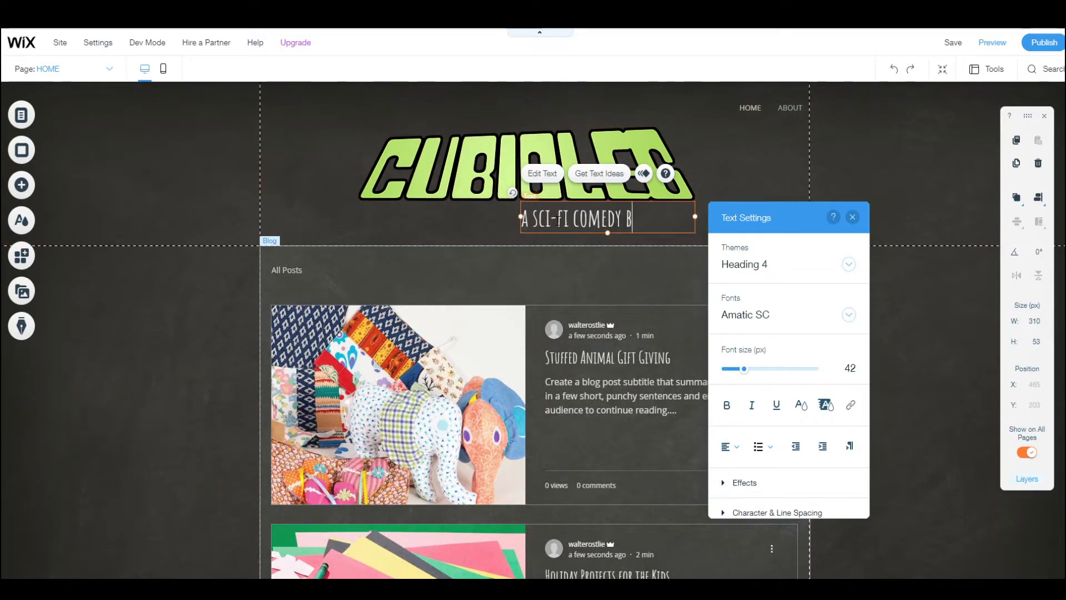
text( sci-fi comedy by walter ostlie)
drag(520, 231, 472, 231)
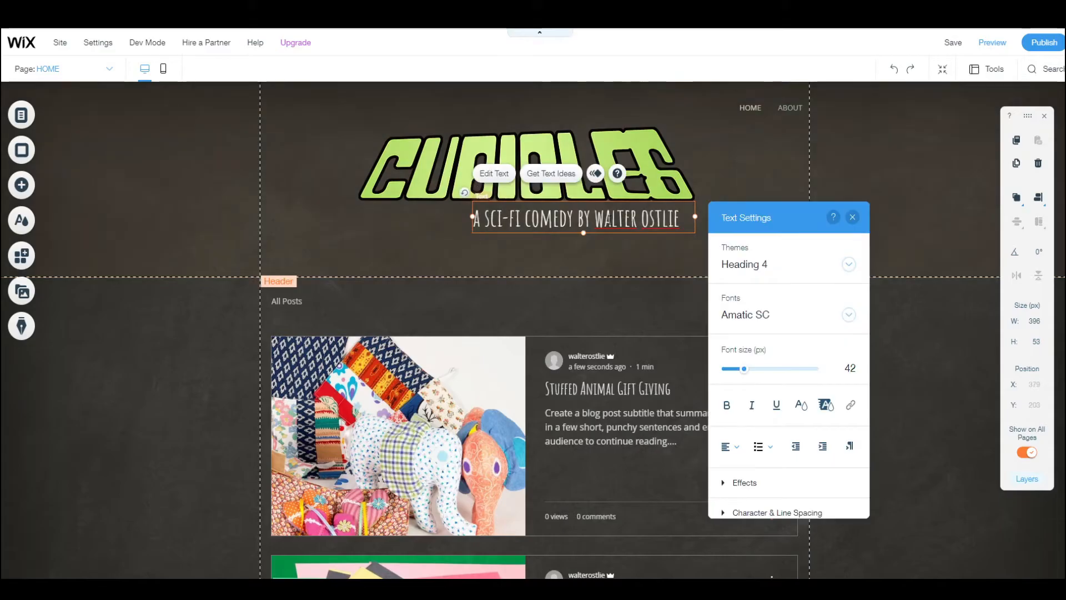
Step: Color the tagline text with the green custom color #BADA55
click(801, 405)
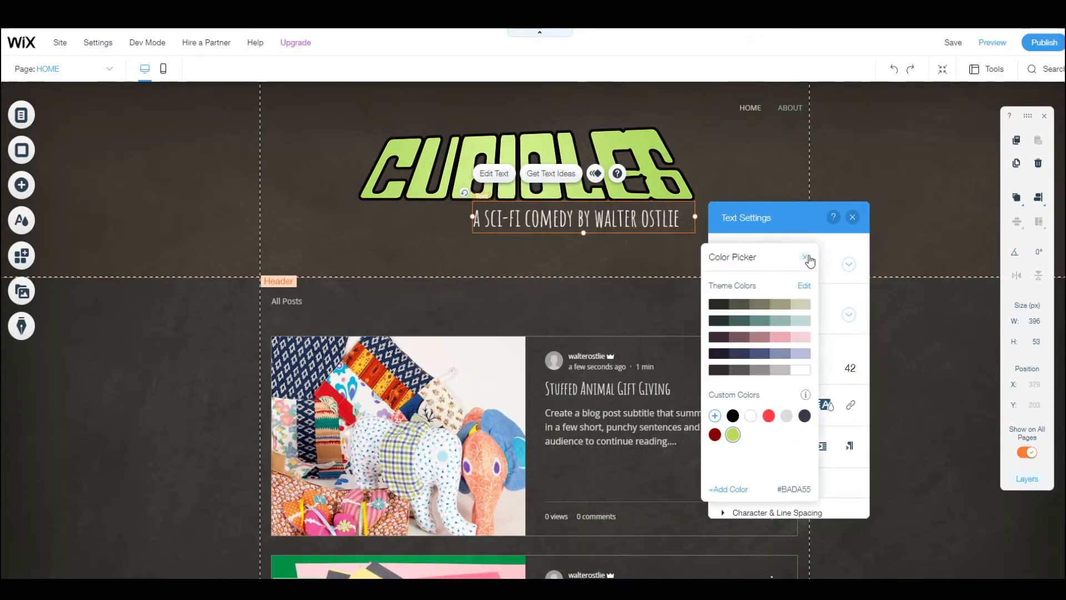
click(806, 258)
click(801, 405)
click(733, 434)
click(806, 257)
click(853, 217)
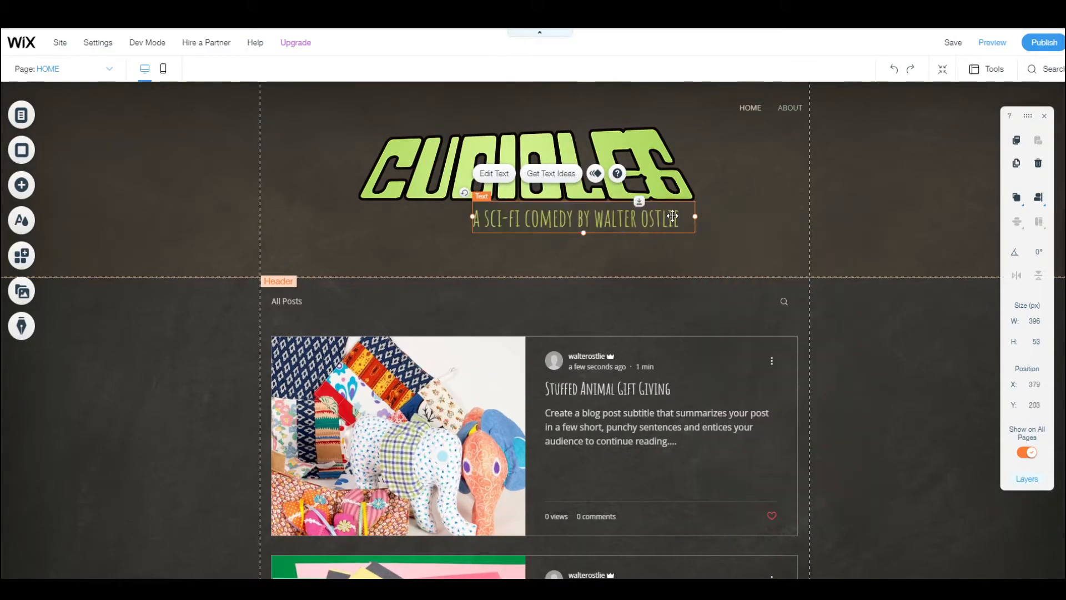
Step: Shrink the logo slightly and move it up in the header, with the tagline right-aligned beneath it at about X 371, Y 151
drag(673, 216, 686, 217)
click(358, 201)
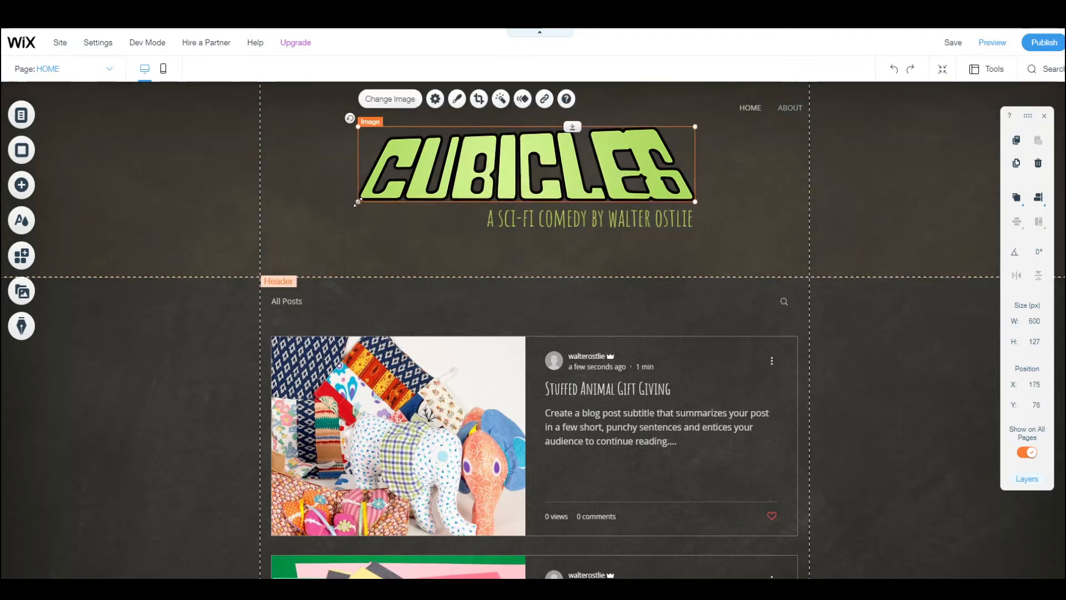
drag(358, 202, 392, 195)
drag(550, 179, 533, 155)
drag(577, 219, 559, 189)
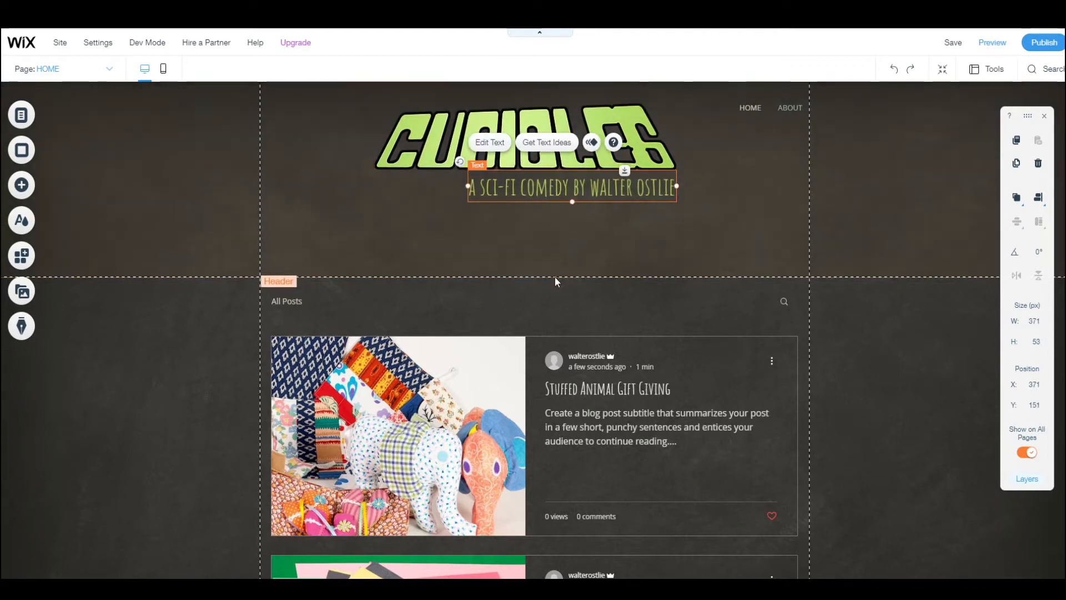
Step: Reduce the header's height to about 220 px and apply the pink gradient preset design to it
click(555, 277)
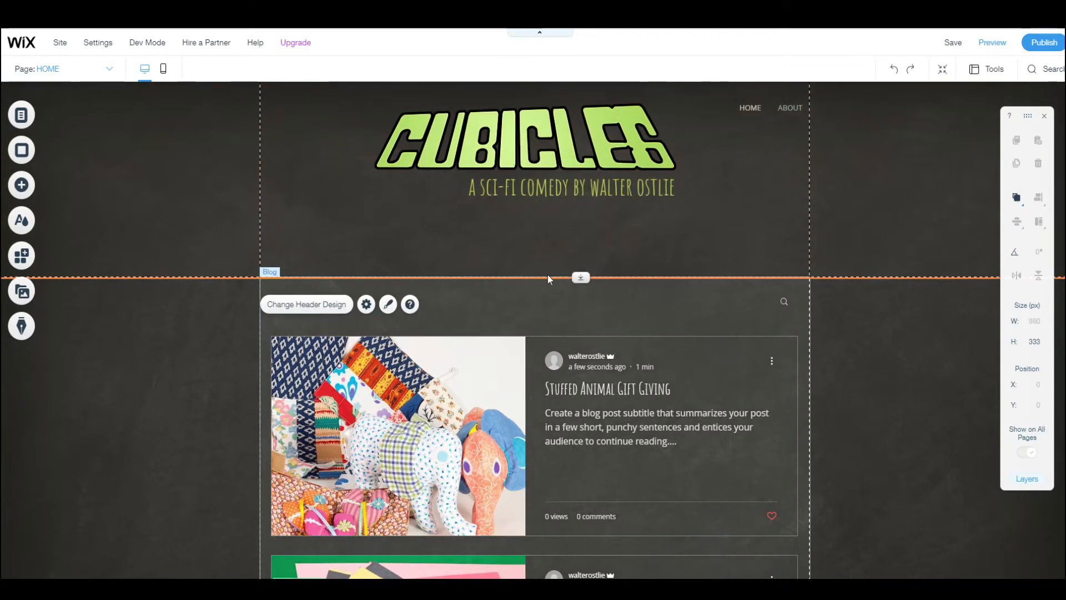
drag(581, 277, 580, 209)
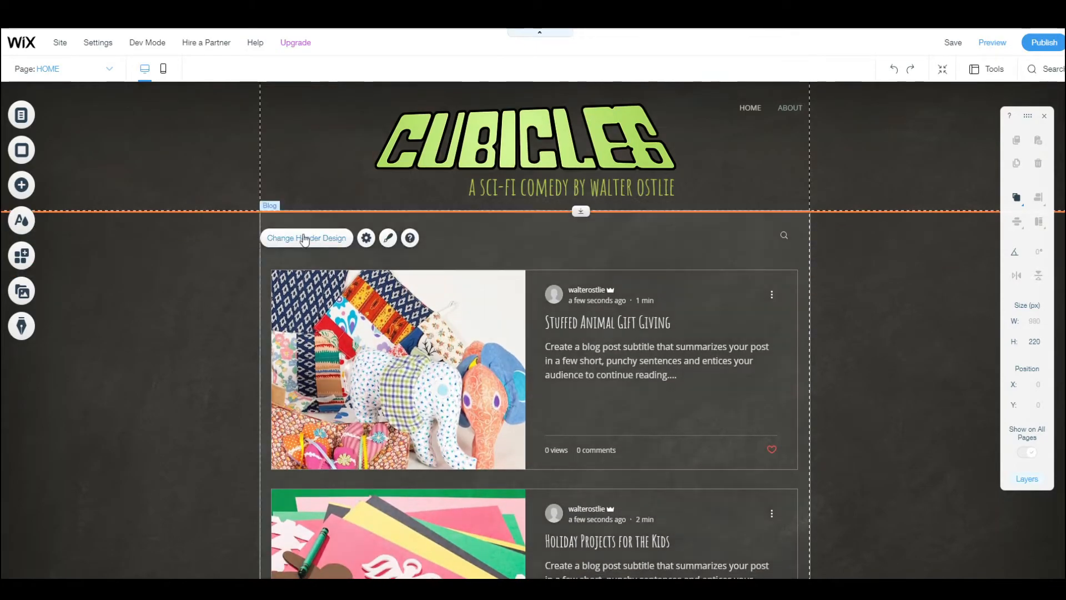
click(305, 239)
scroll(176, 438, down, 6)
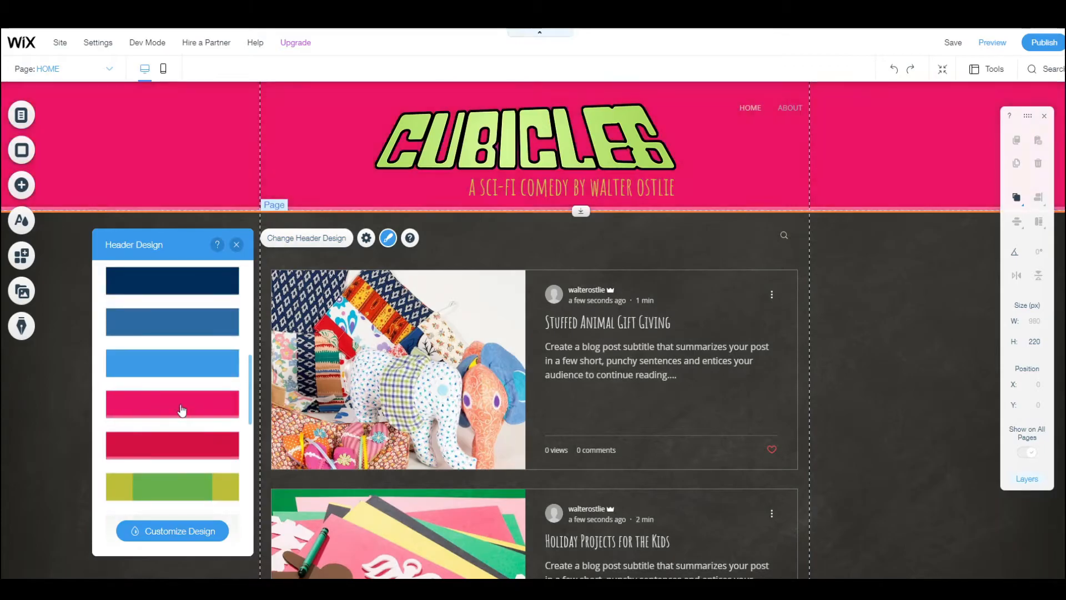
scroll(184, 433, down, 3)
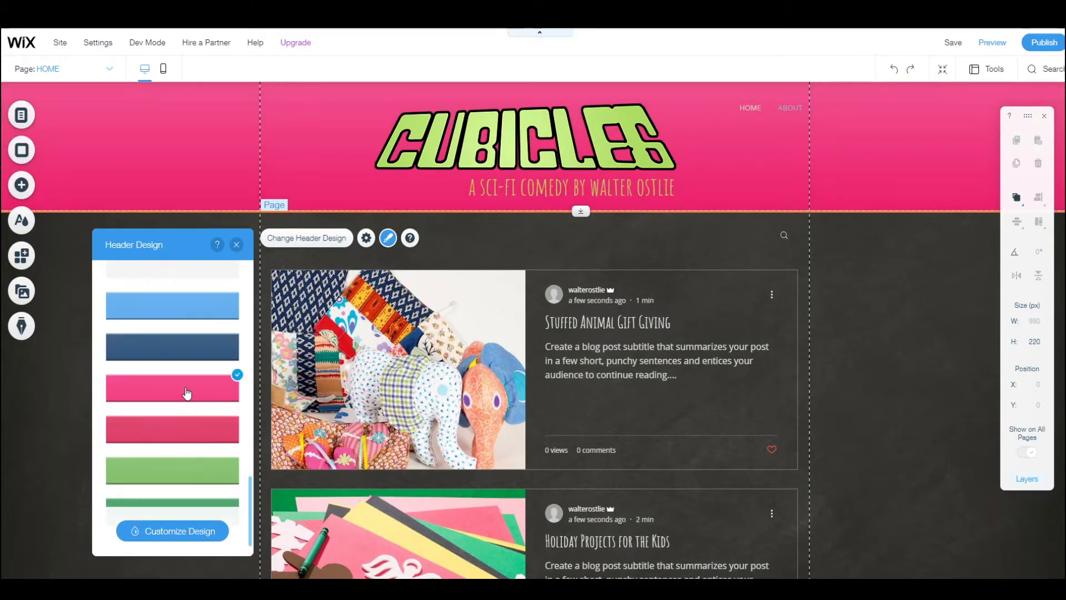
click(198, 533)
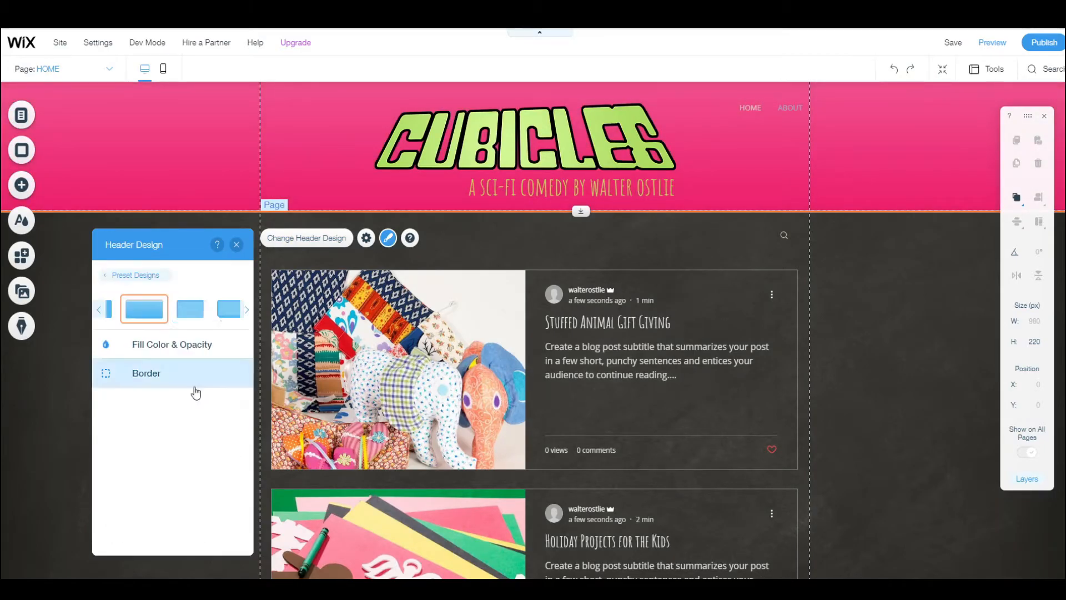
click(198, 376)
click(99, 388)
click(237, 244)
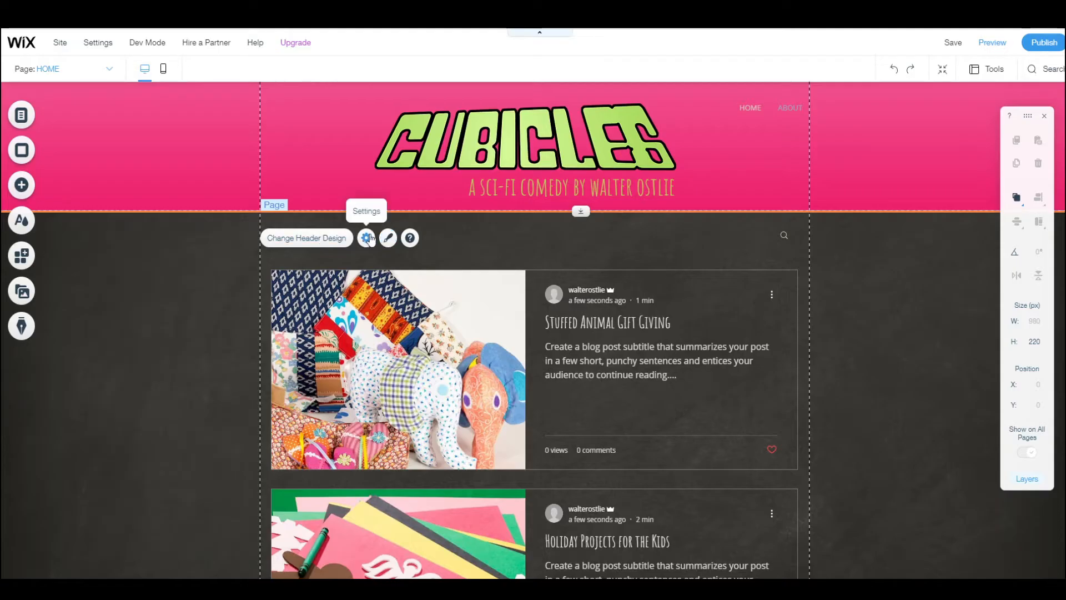
Step: Set the header's scroll behavior to Disappears and check it by scrolling through the site in preview mode
click(368, 239)
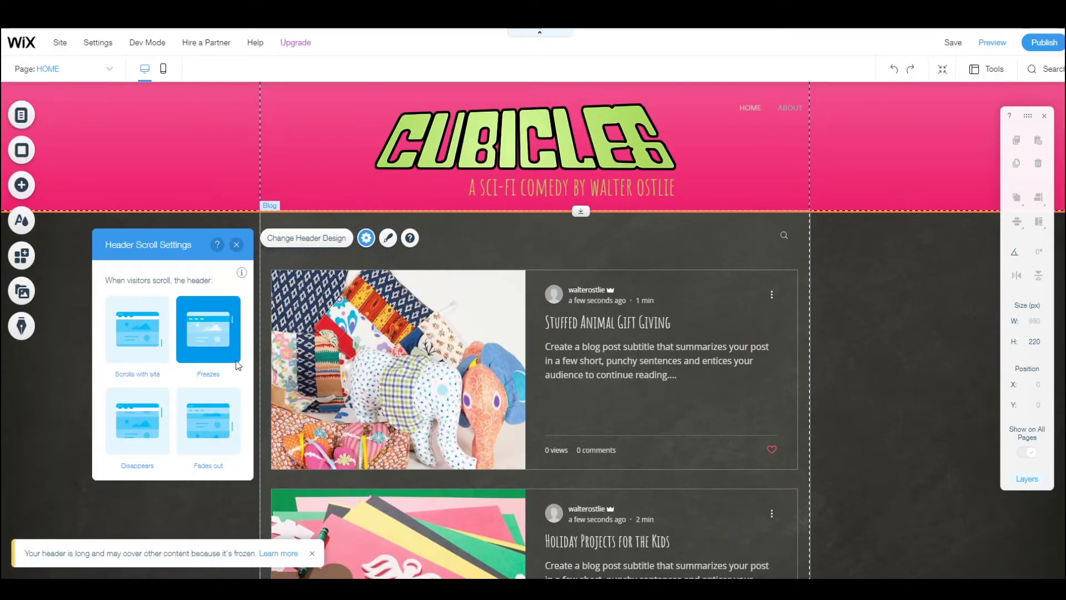
click(137, 420)
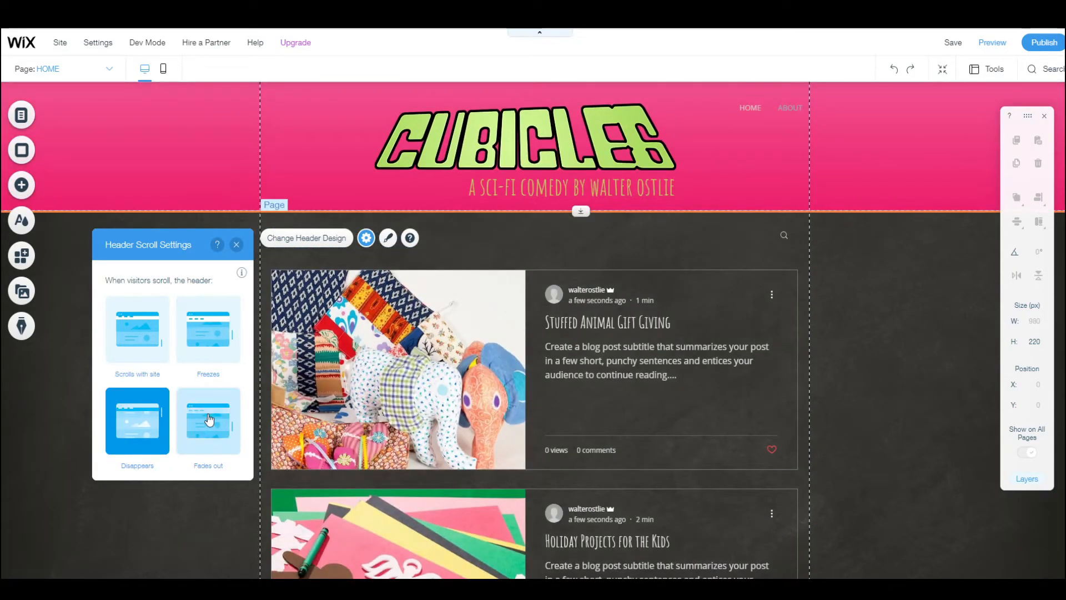
click(992, 42)
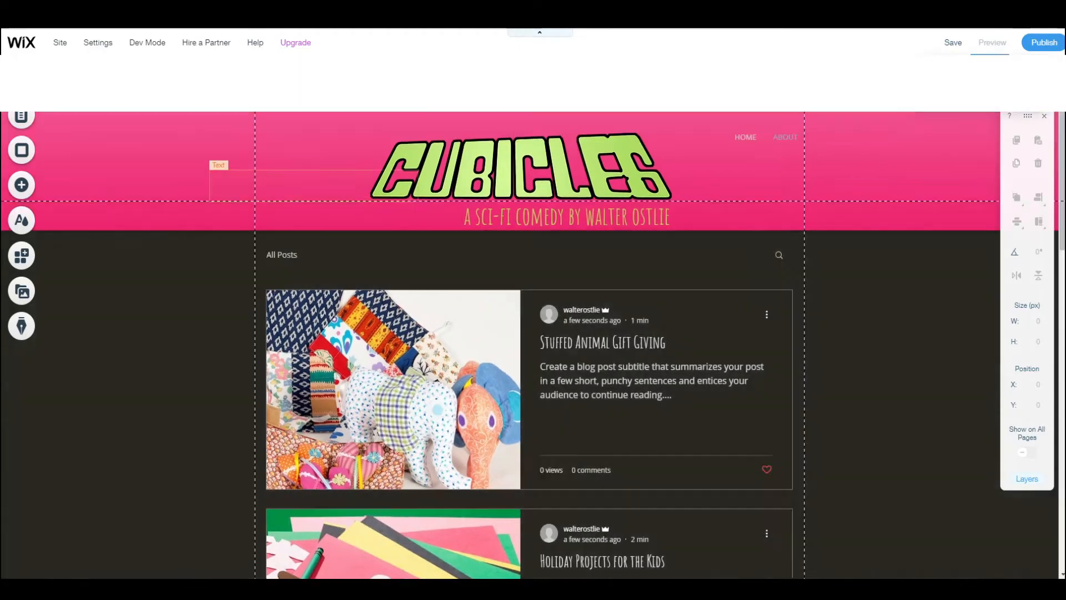
scroll(761, 173, down, 3)
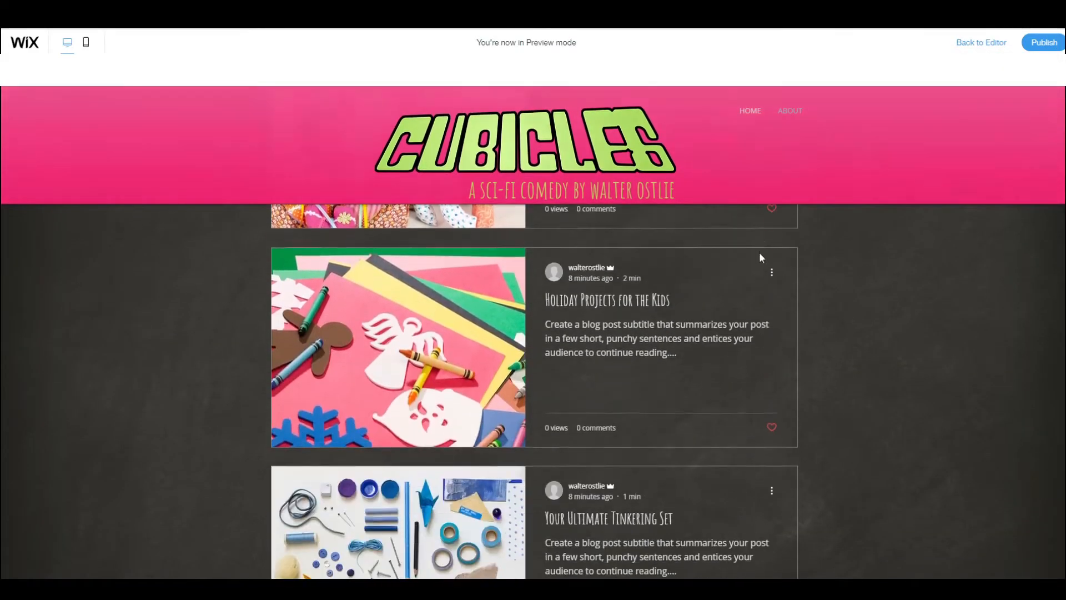
scroll(760, 256, down, 5)
scroll(752, 248, up, 2)
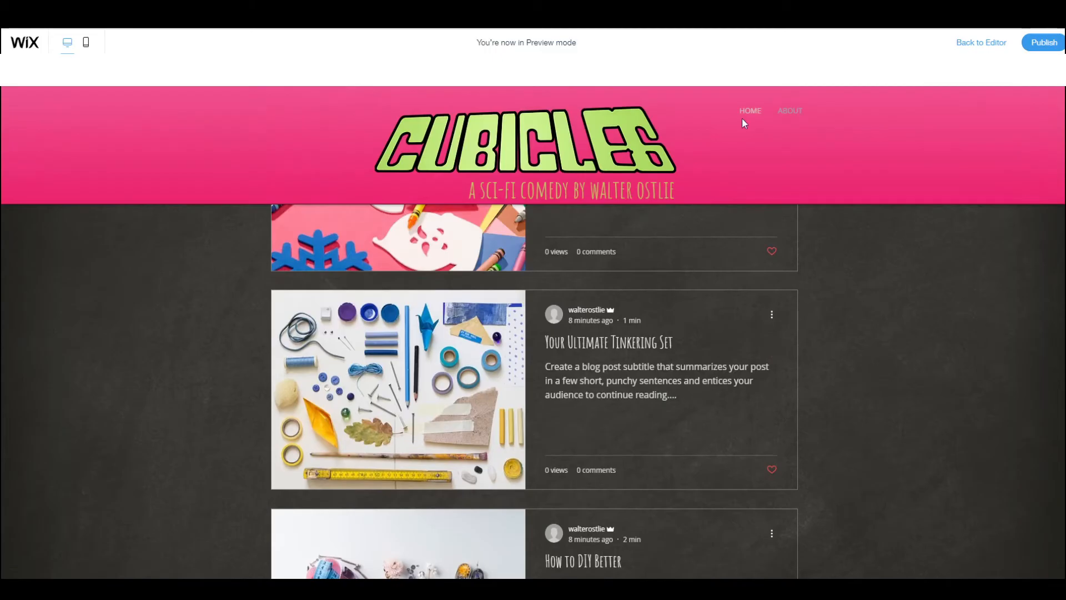
click(994, 42)
scroll(531, 236, up, 8)
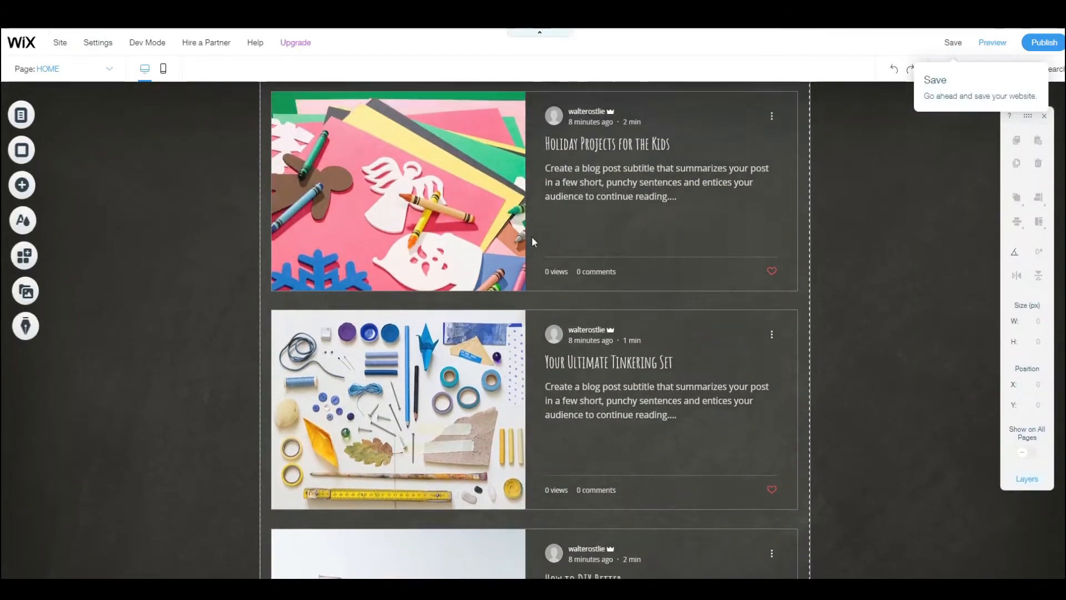
Step: Upload cover.png from the computer into the graphics folder and set it as the home page's background
click(865, 293)
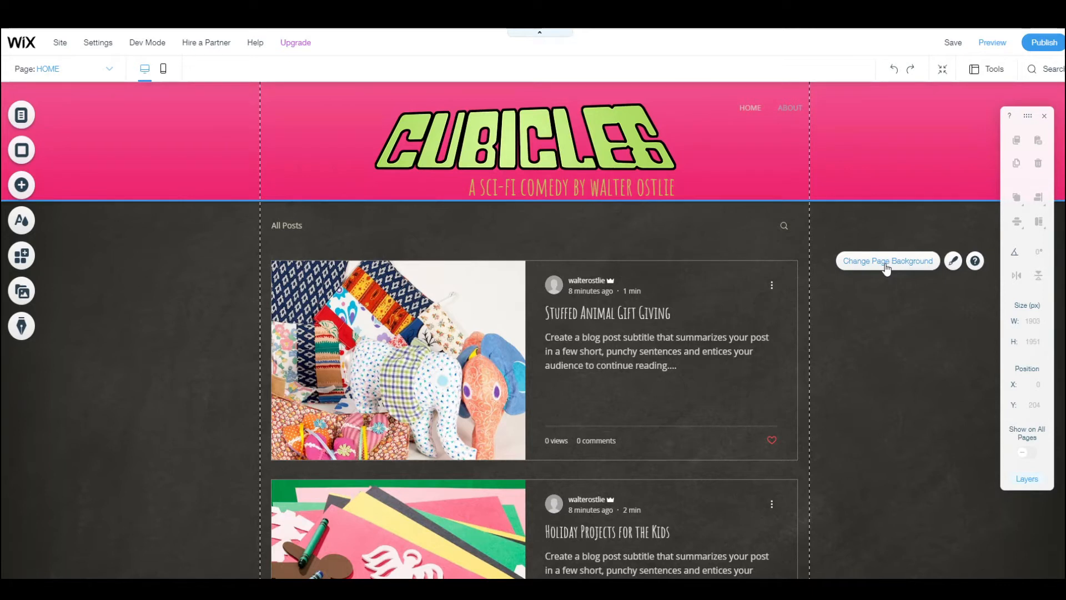
click(887, 262)
click(145, 218)
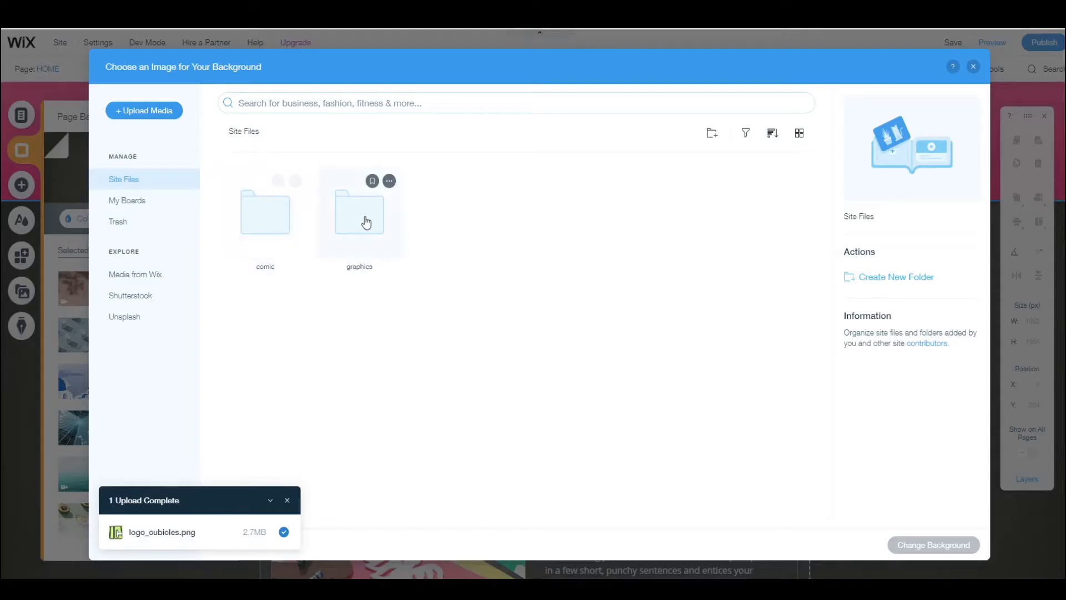
double_click(364, 221)
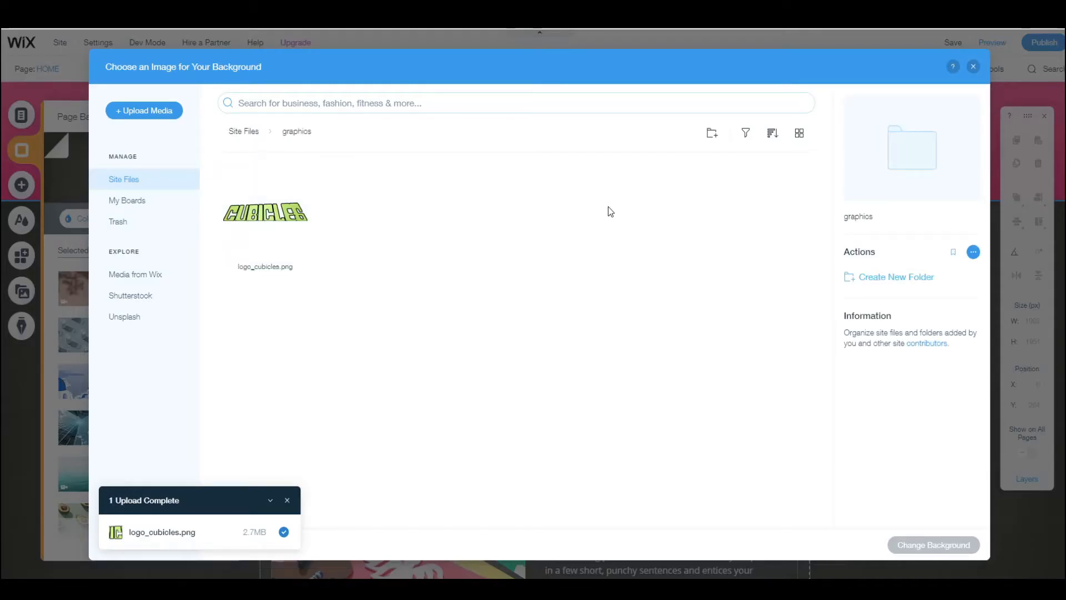
click(151, 110)
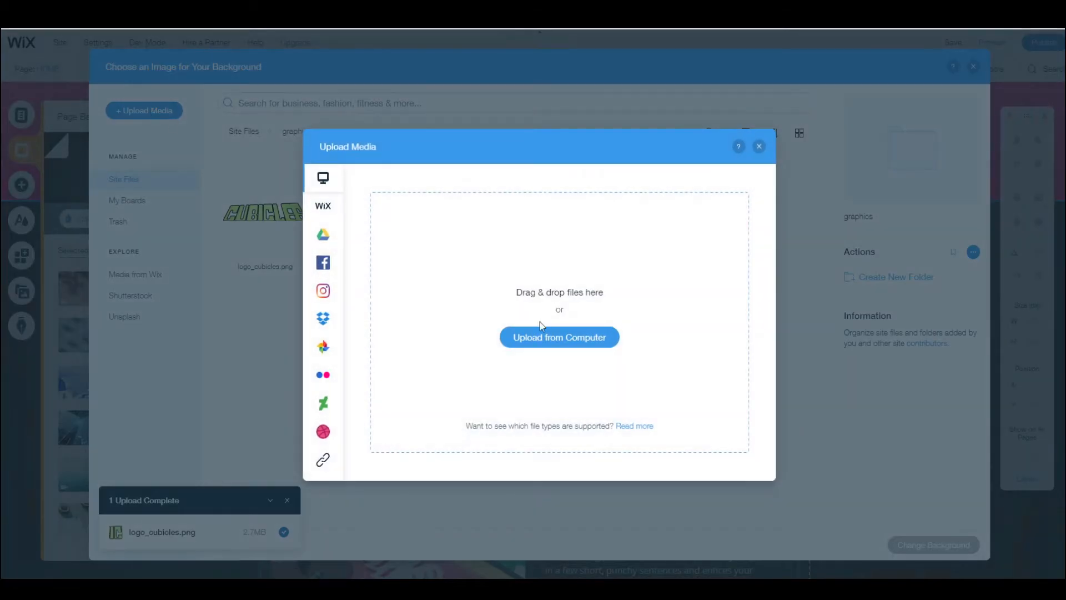
click(544, 342)
double_click(503, 172)
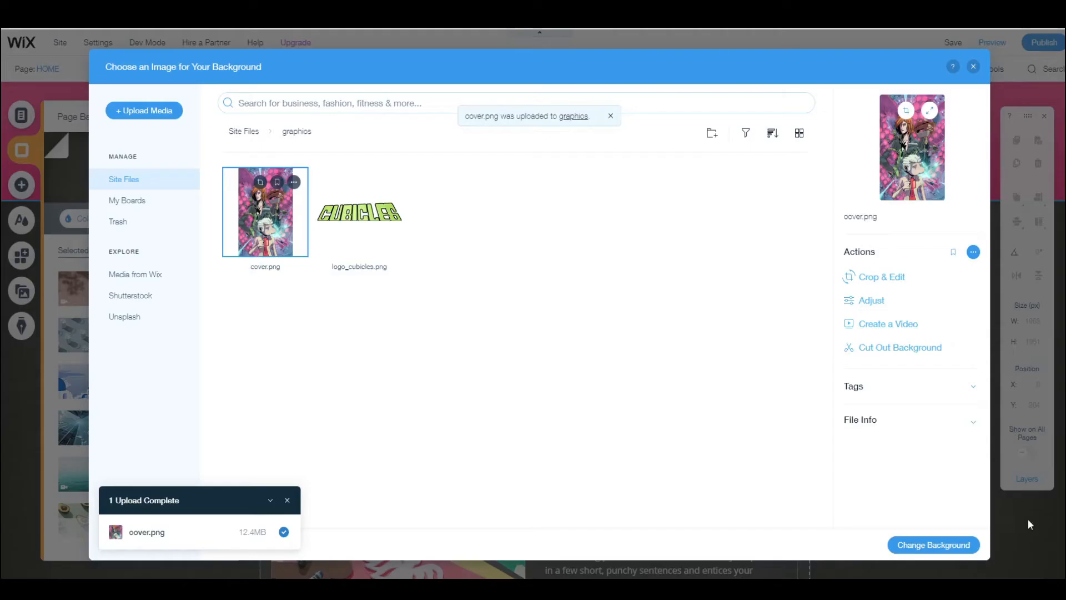
click(938, 546)
Step: Set the background image's opacity to 10% and the color behind it to the custom dark purple 2B0928
click(138, 174)
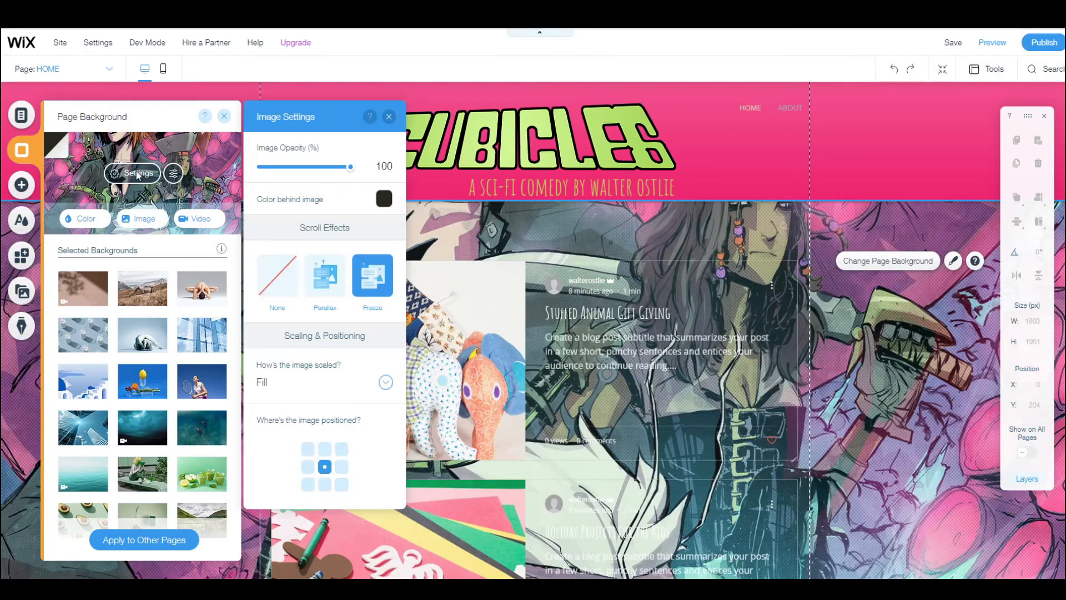
click(268, 167)
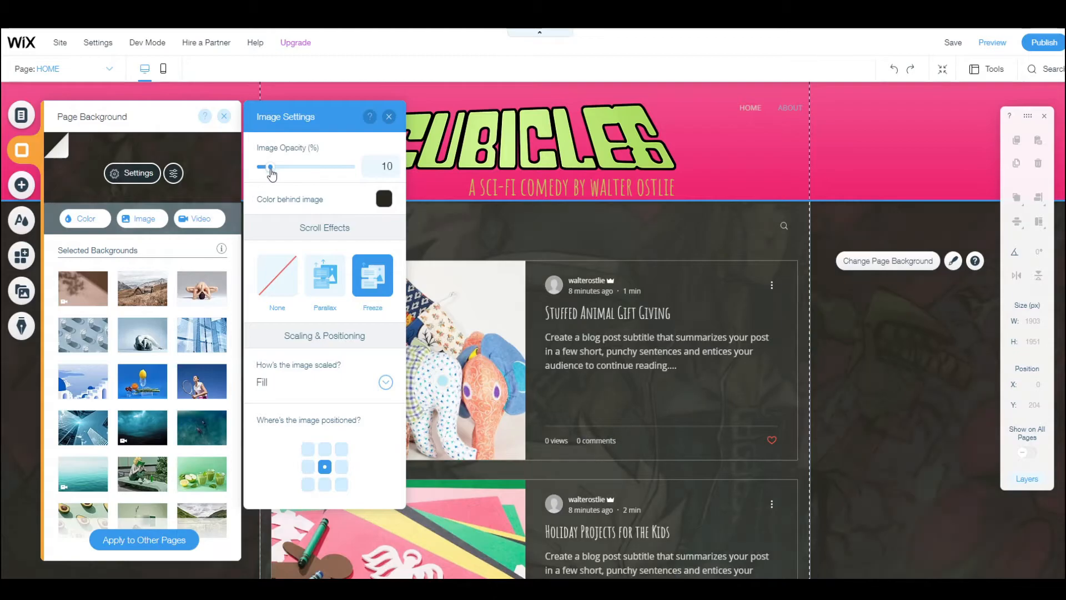
click(385, 200)
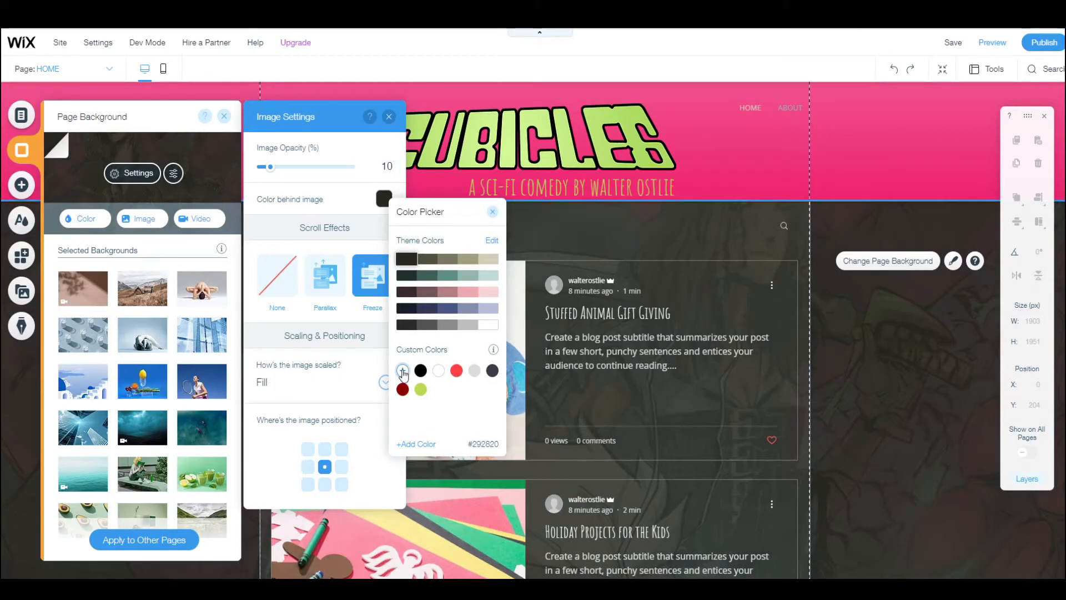
click(402, 371)
click(516, 341)
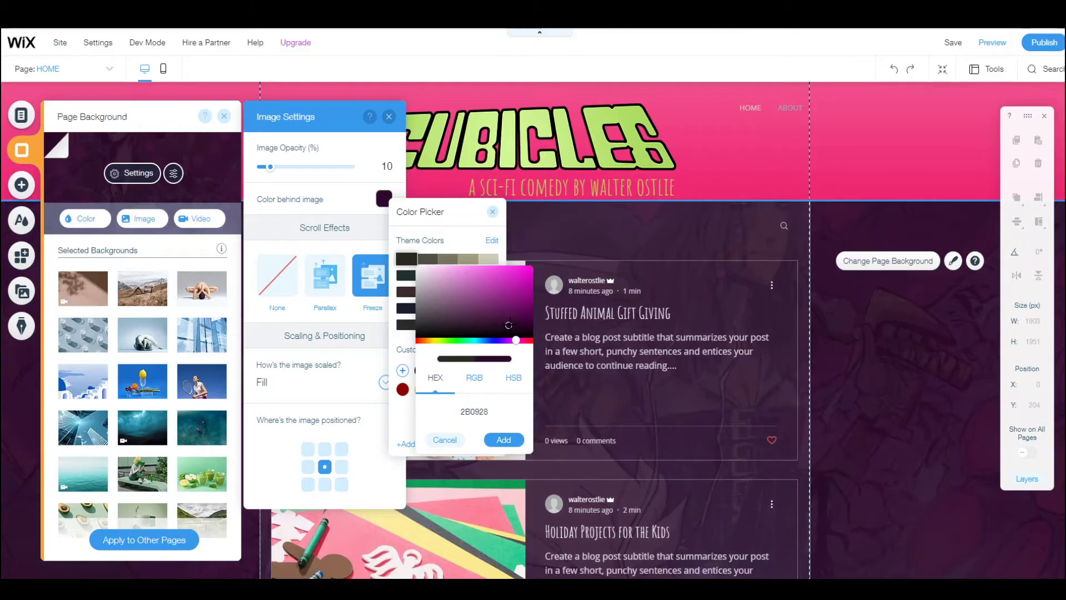
click(503, 440)
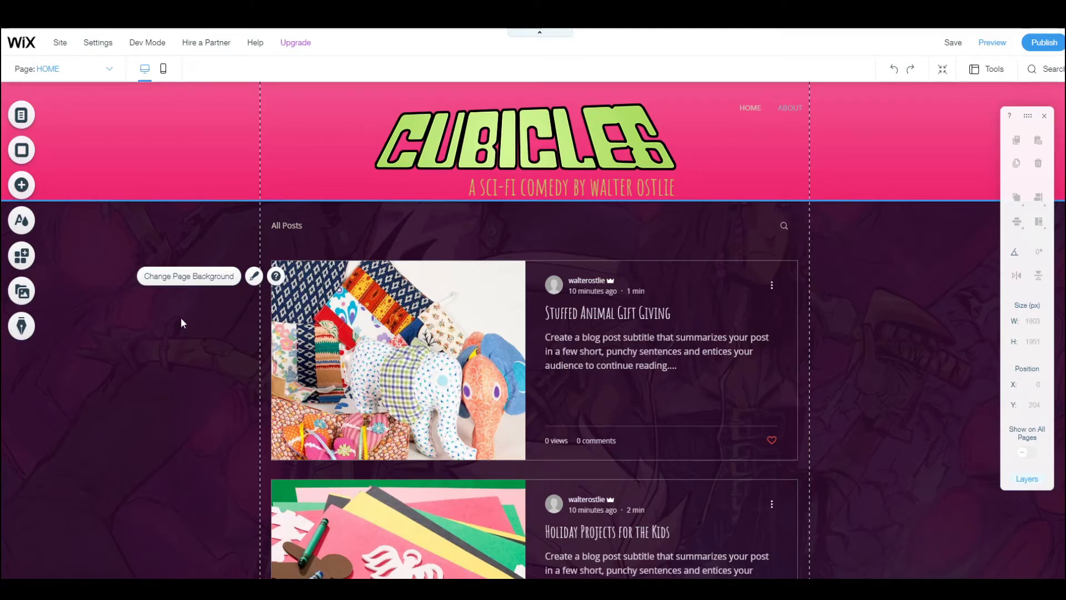
Step: Apply the home page's background to all pages of the site
click(180, 276)
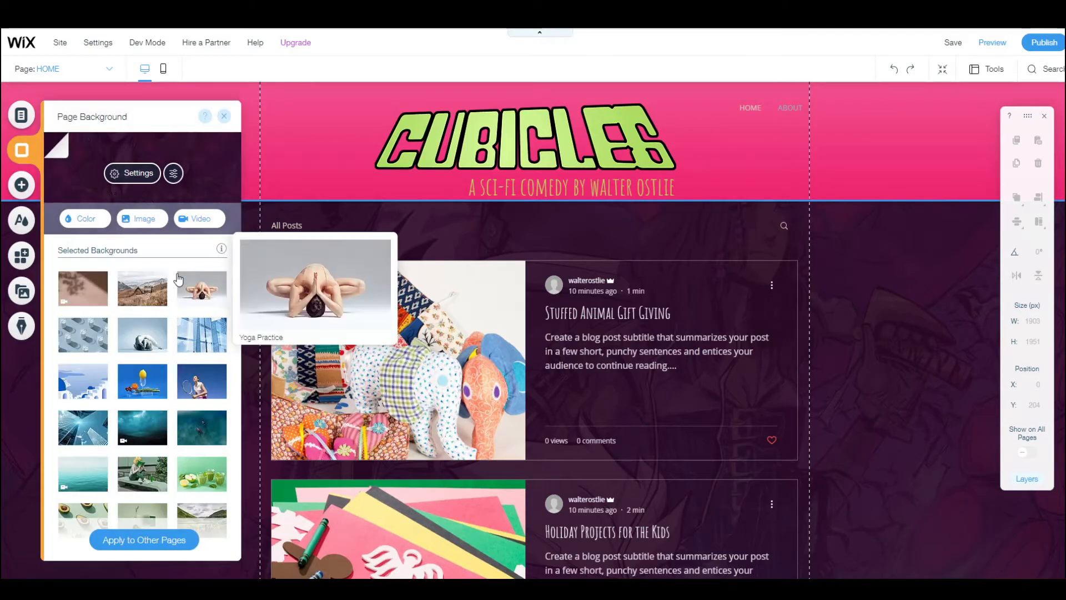
click(154, 547)
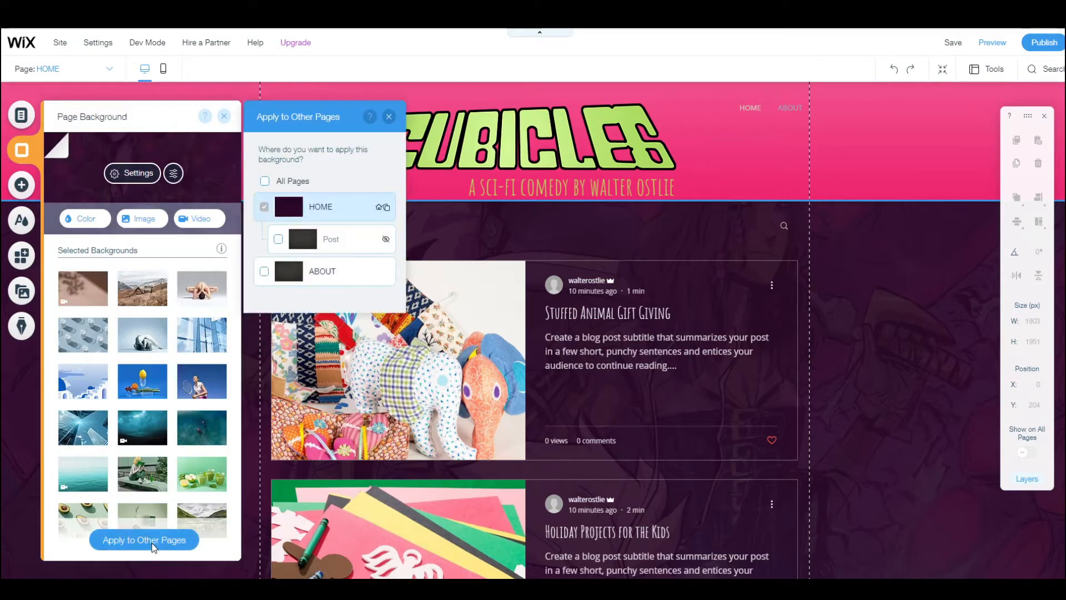
click(291, 183)
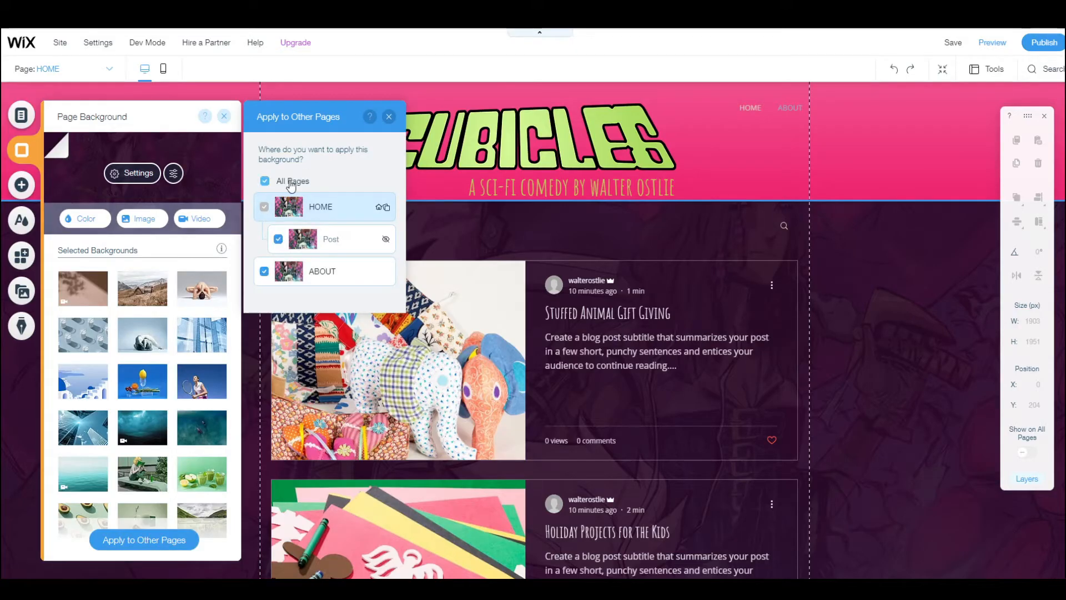
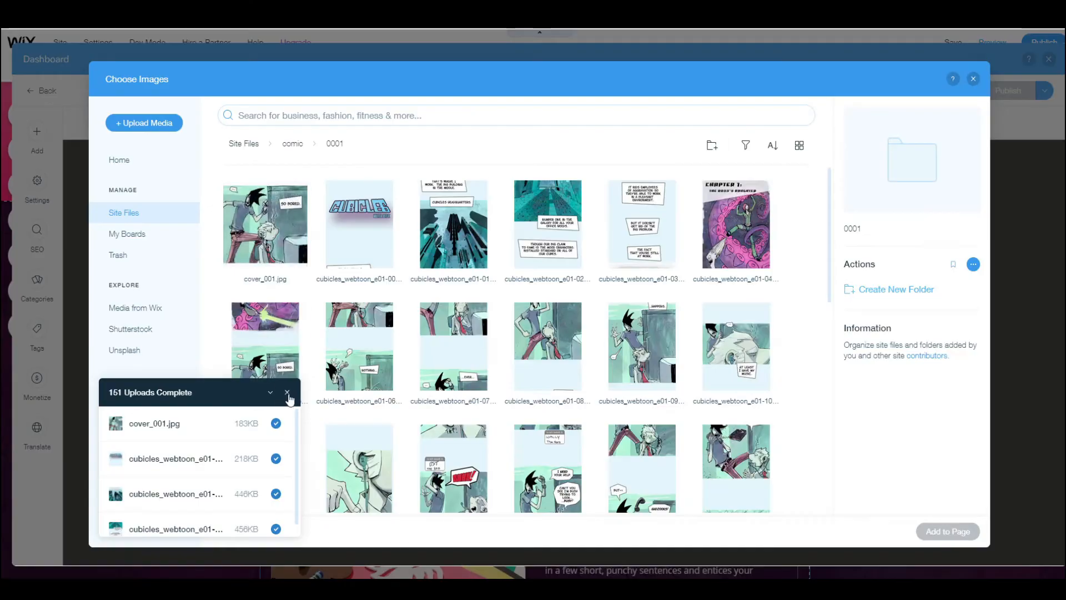
Step: Sort the comic/0001 folder by name A - Z and add all cubicles_webtoon_e01 images, without the cover, to the Episode 1 post
click(286, 390)
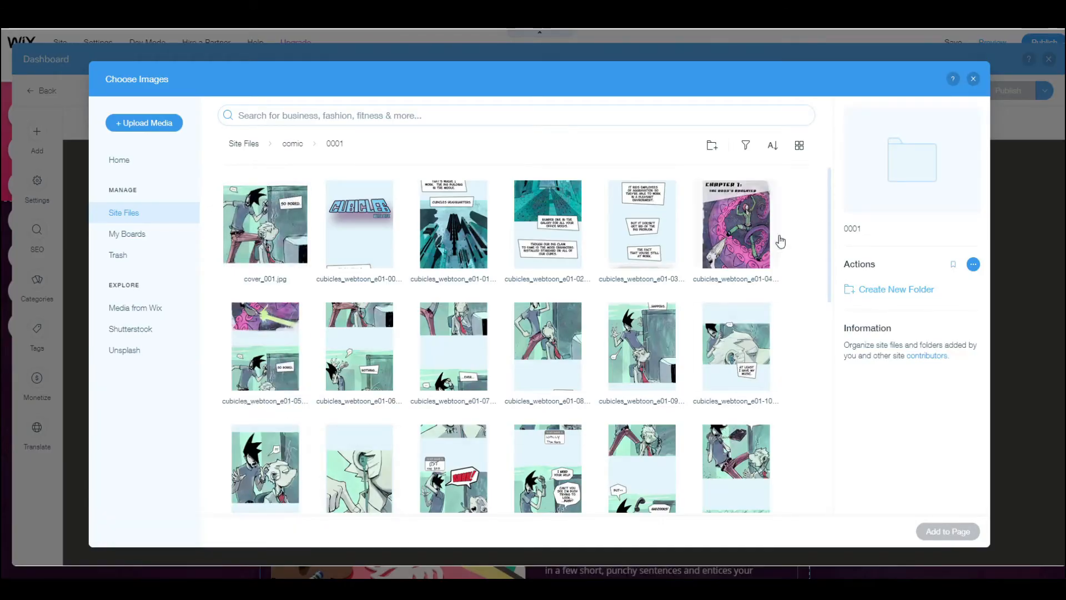
click(772, 146)
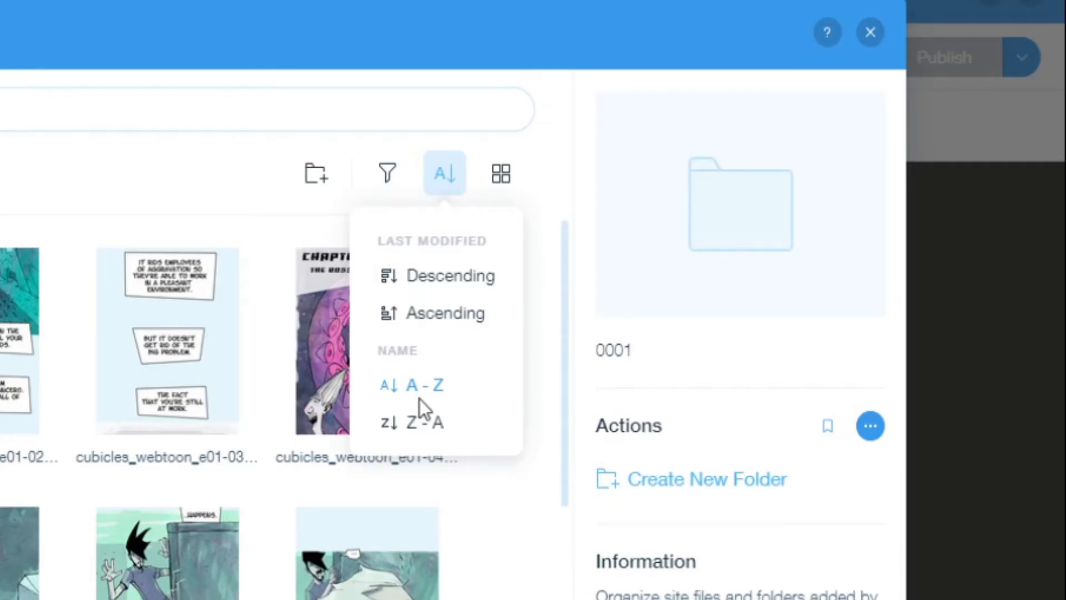
click(420, 399)
click(281, 224)
click(369, 236)
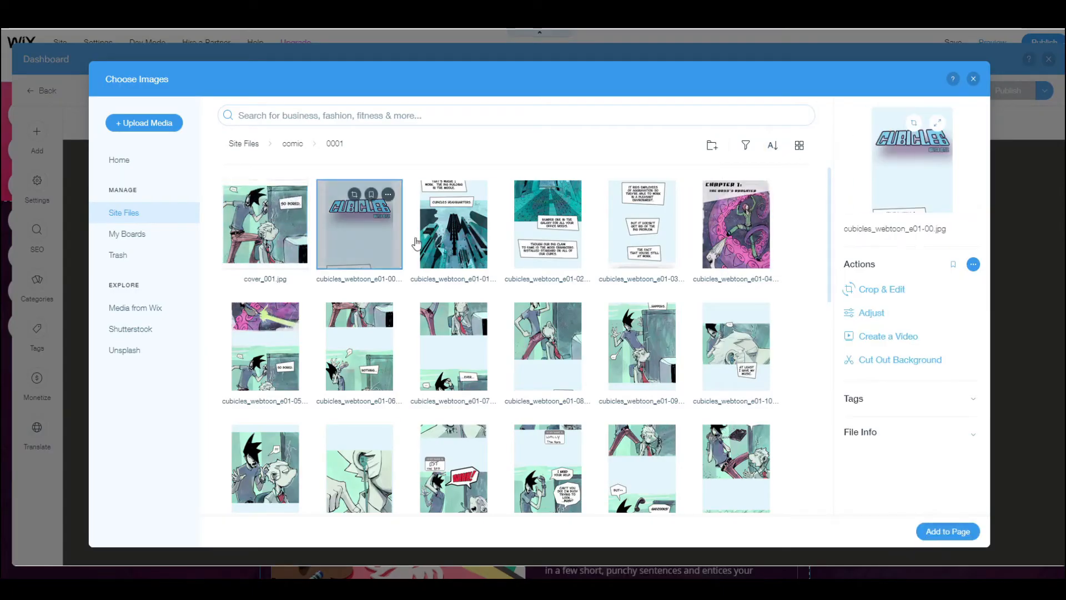
scroll(417, 243, down, 8)
shift+click(462, 472)
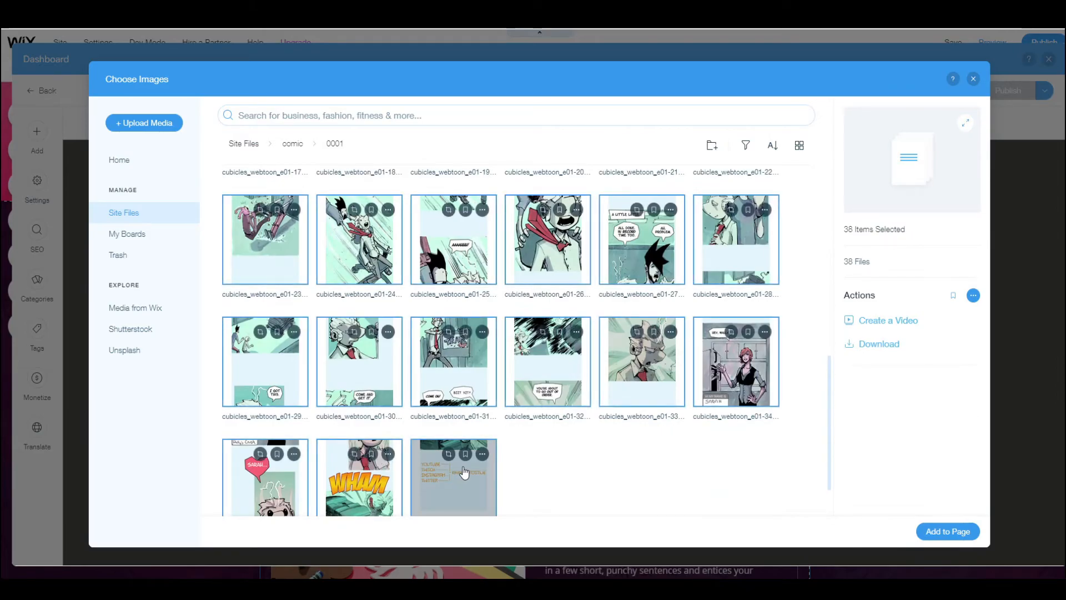
click(960, 533)
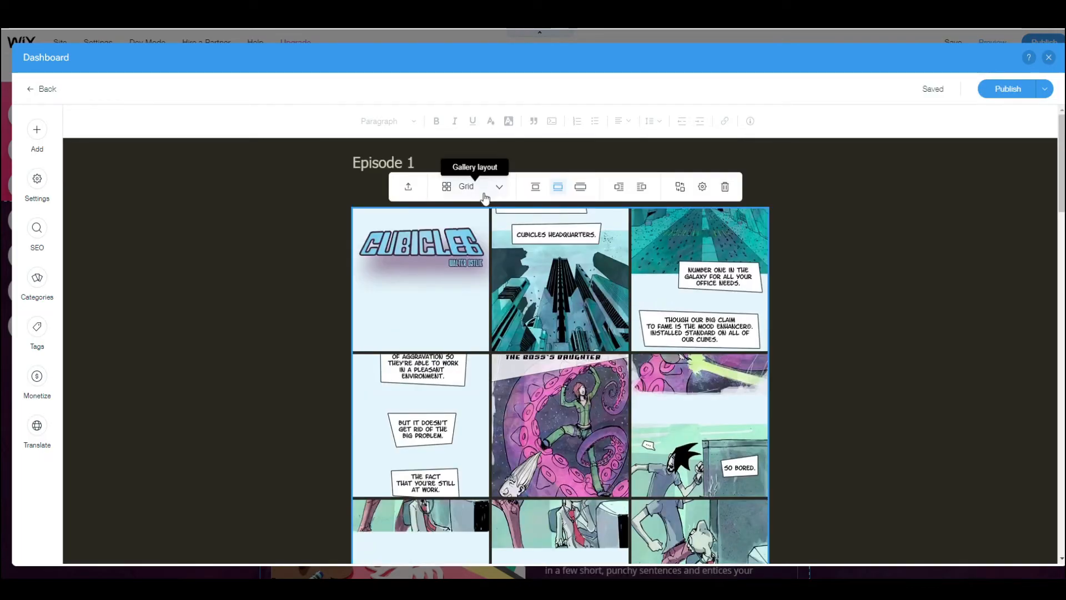
Step: Set the Episode 1 gallery to the Panorama layout at the widest display size
click(480, 190)
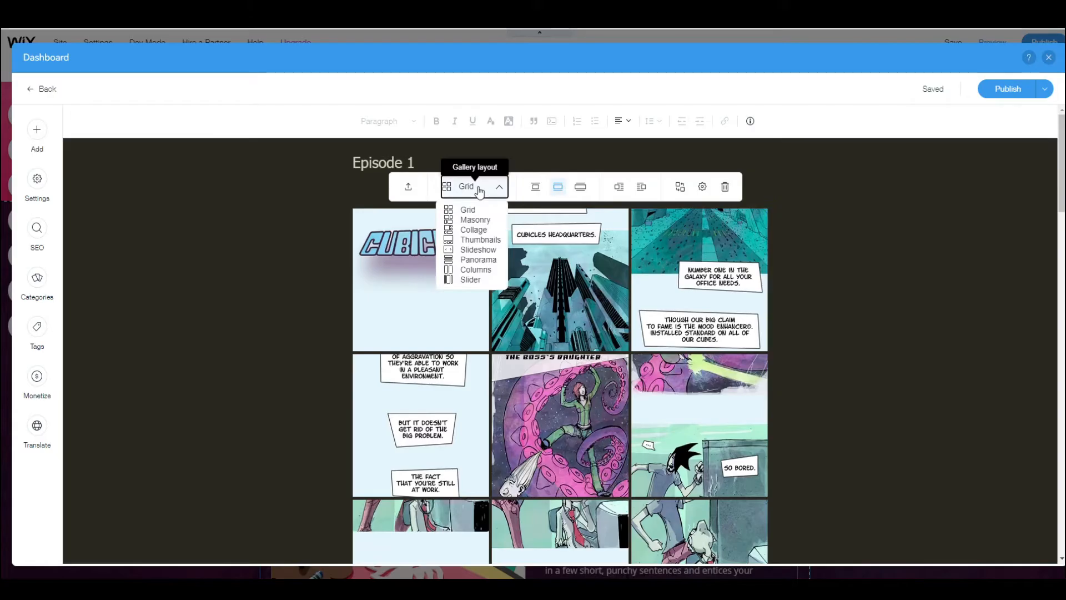
click(477, 259)
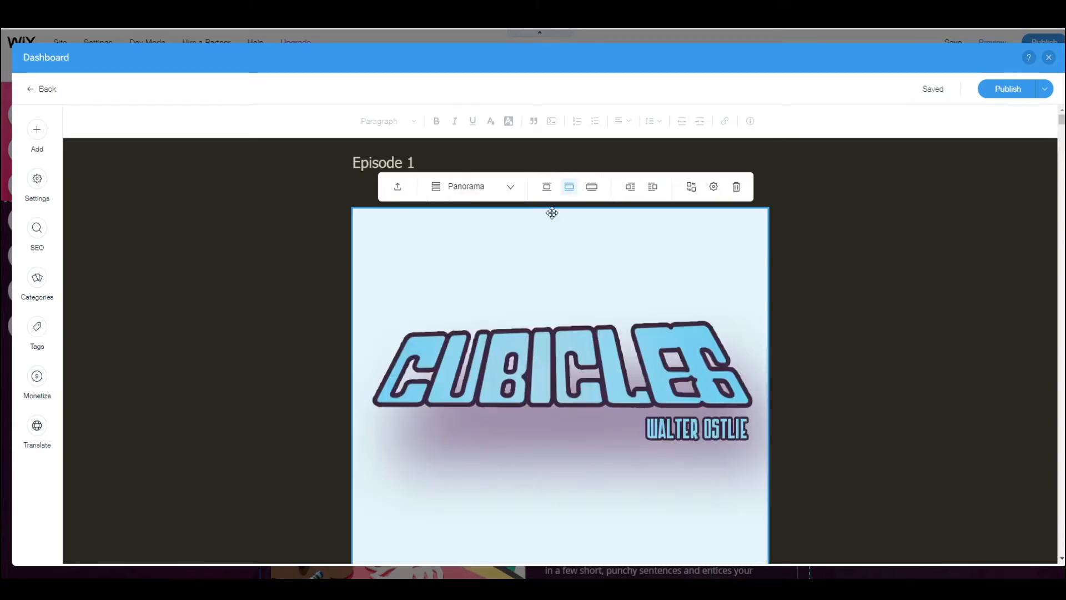
click(591, 191)
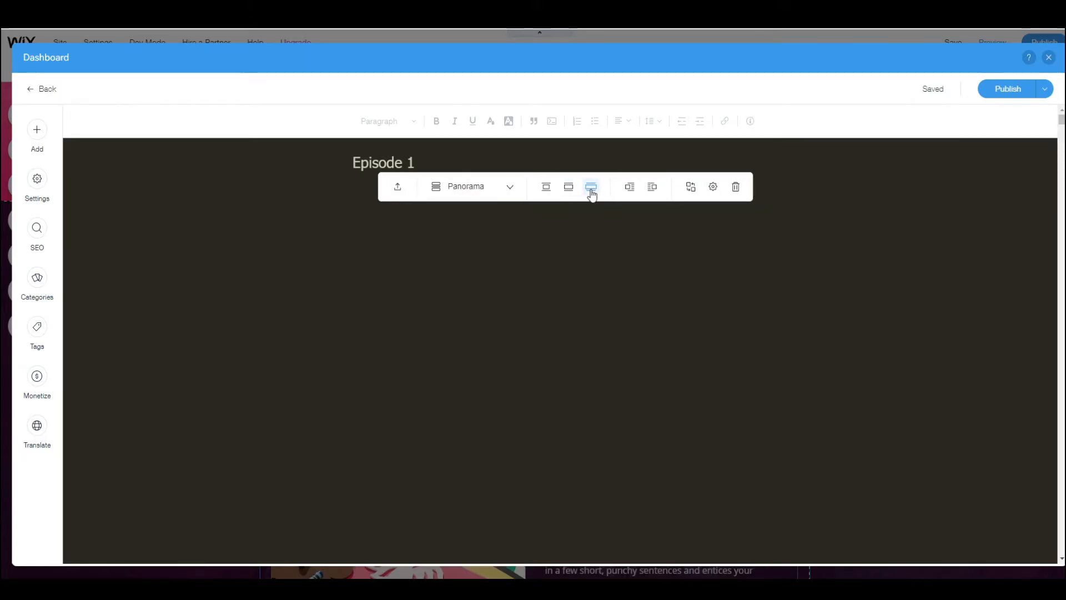
Step: Turn off the gallery's expand mode and download option, and set the spacing between its images to 0 px
click(713, 188)
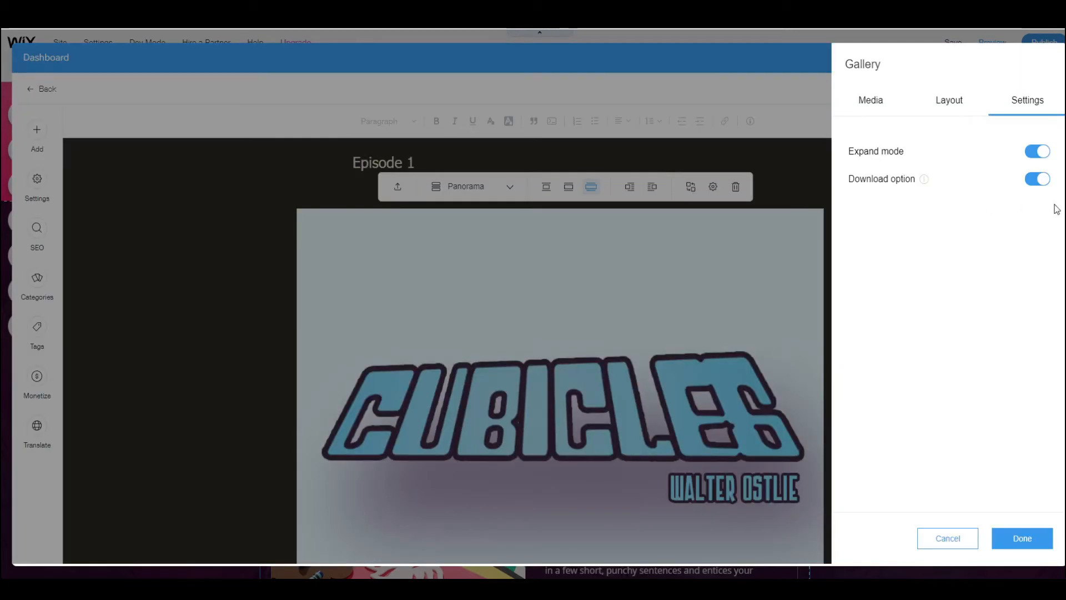
click(1037, 151)
click(1039, 180)
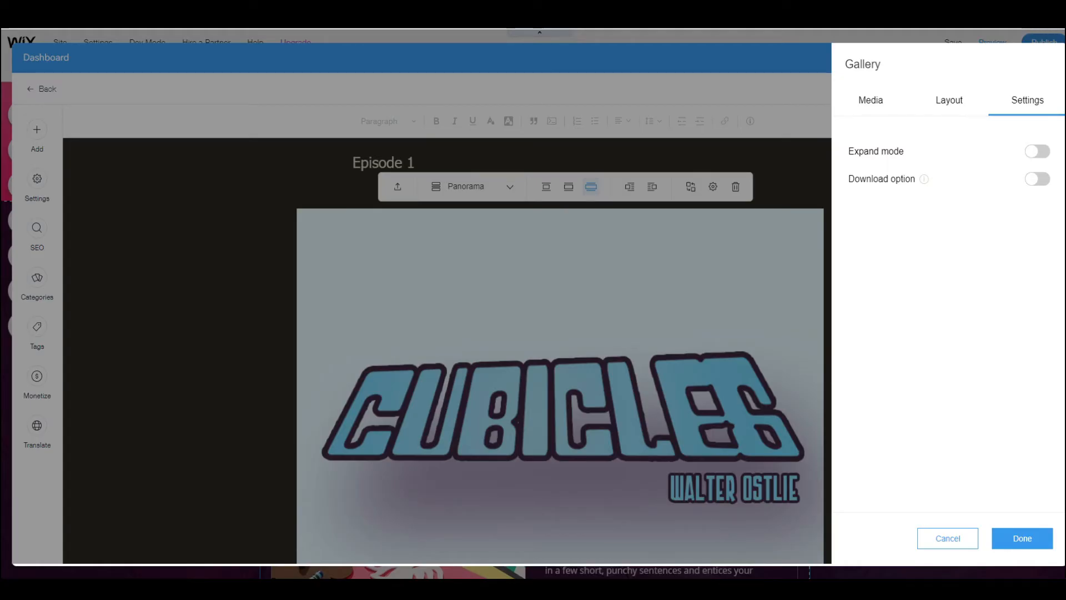
click(959, 103)
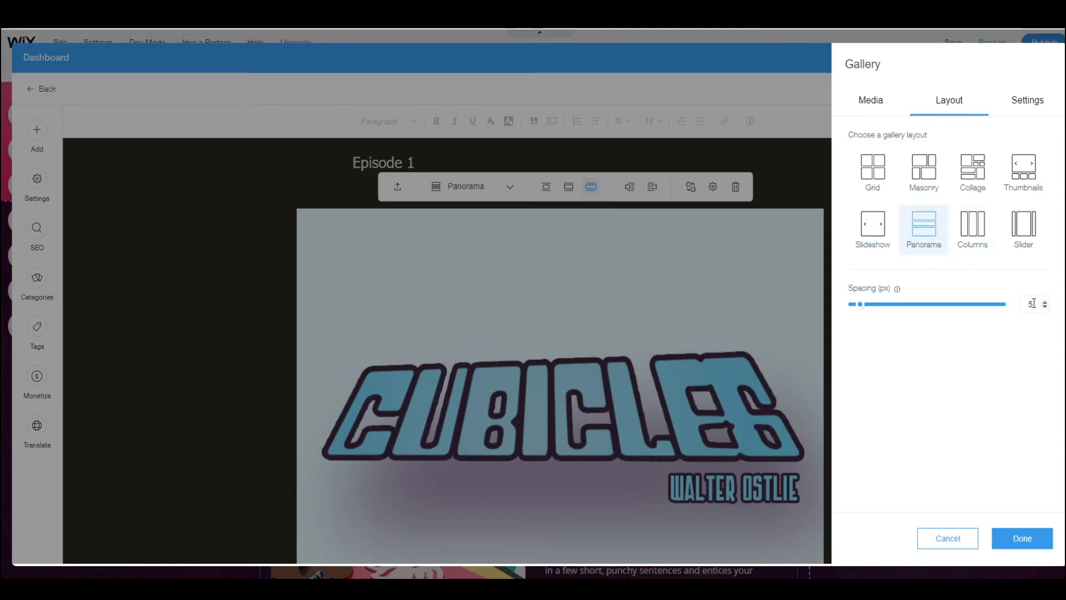
drag(1034, 304, 1020, 306)
text(0)
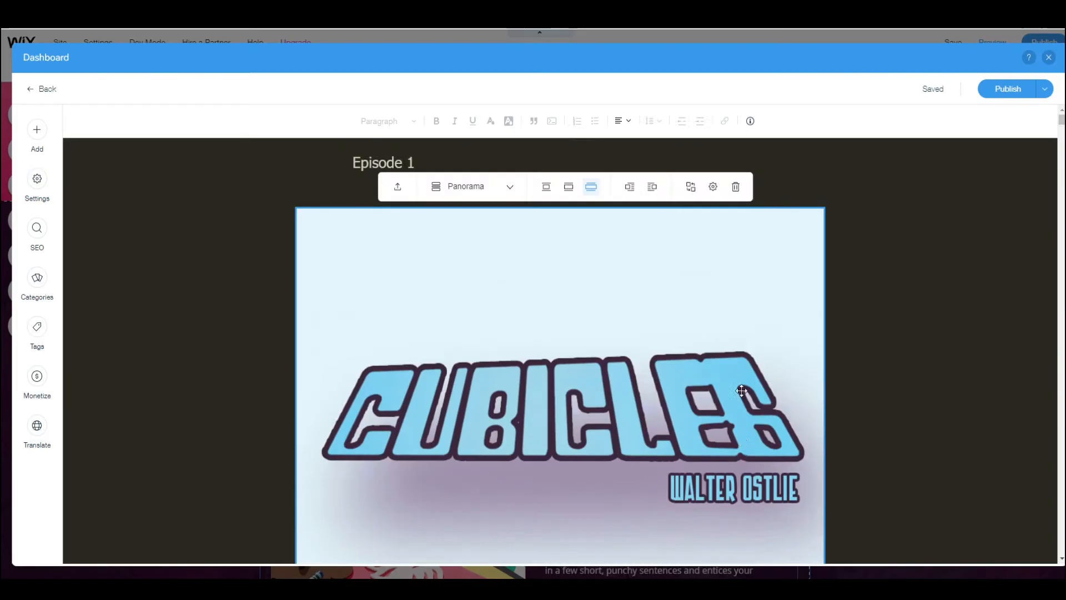
Step: Check the stacked comic images in the Episode 1 post and publish the post
scroll(740, 390, down, 2)
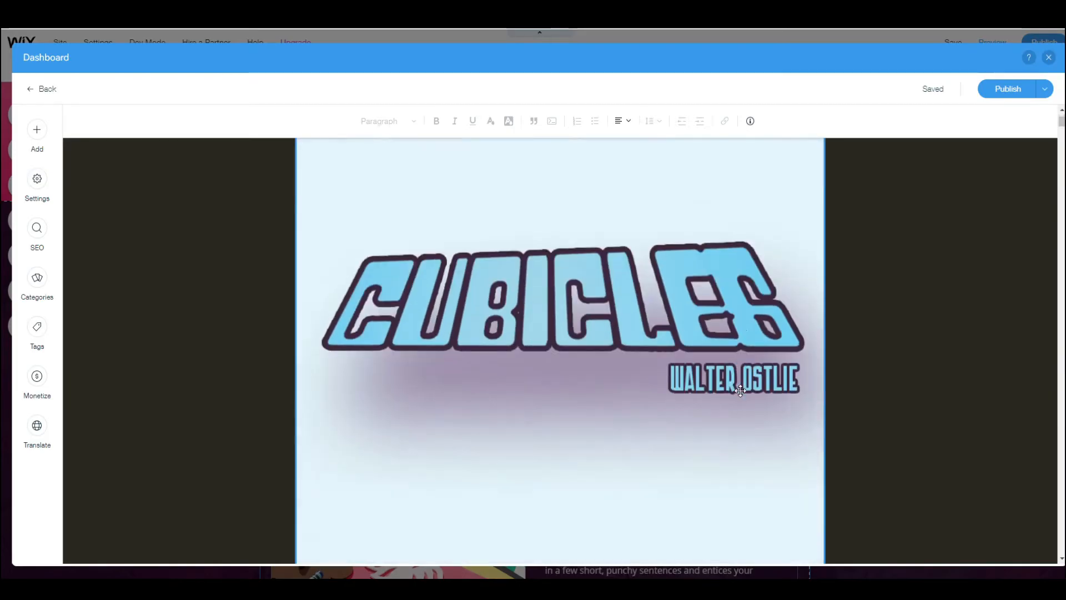
scroll(741, 390, down, 10)
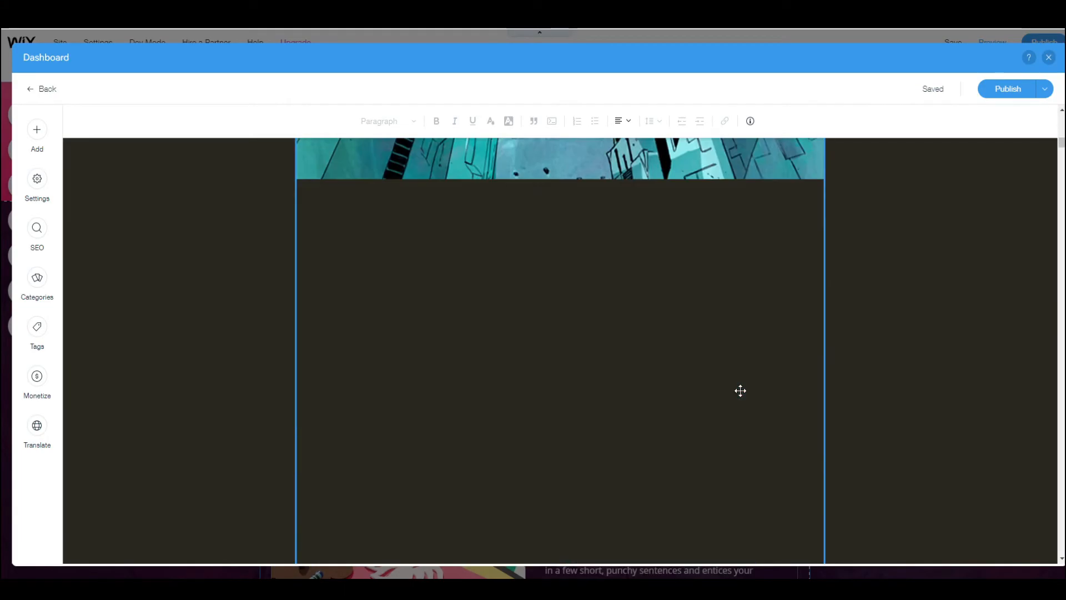
scroll(740, 391, down, 1)
scroll(740, 384, up, 2)
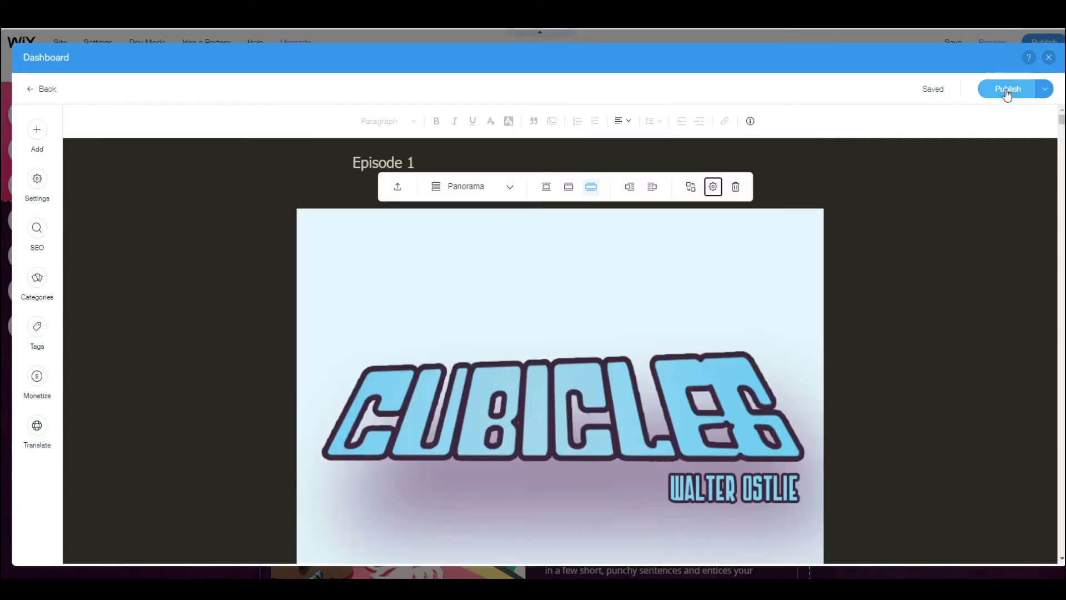
click(1006, 91)
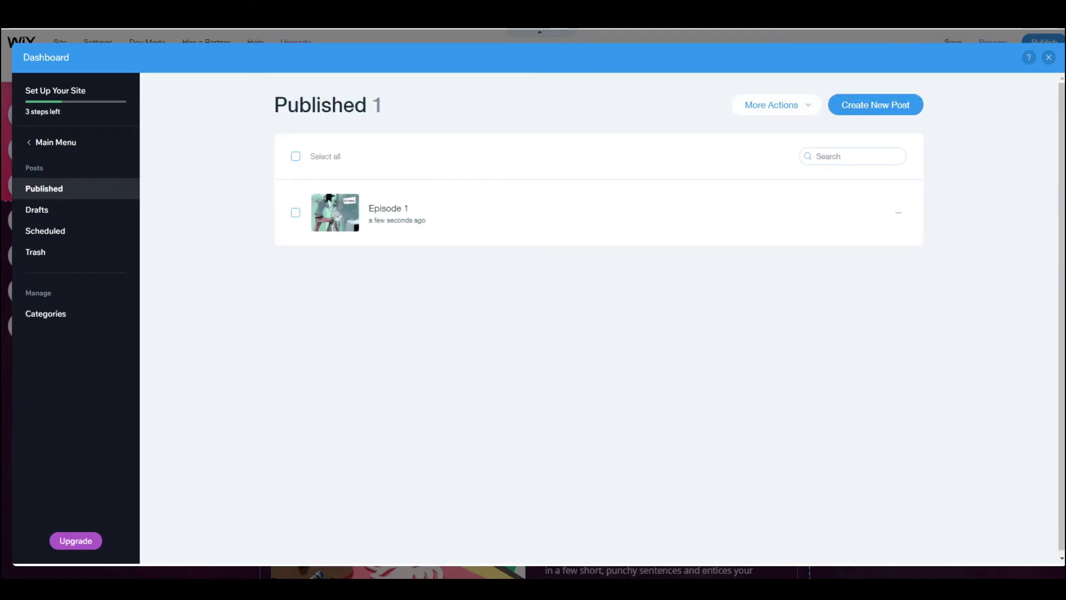
Step: Duplicate the published Episode 1 post and title the copy Episode 2
click(898, 214)
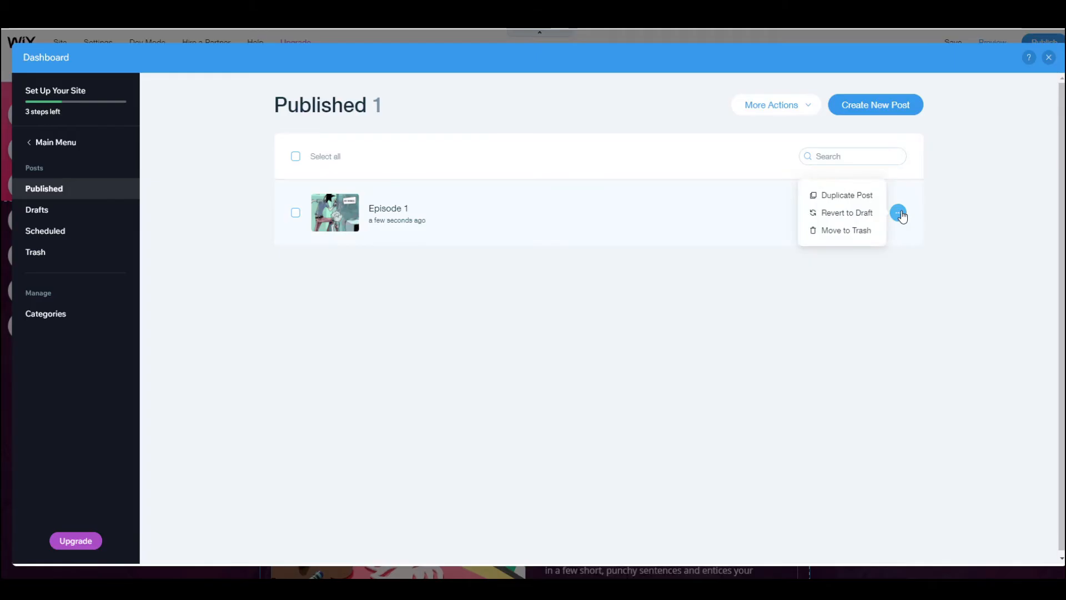
click(860, 201)
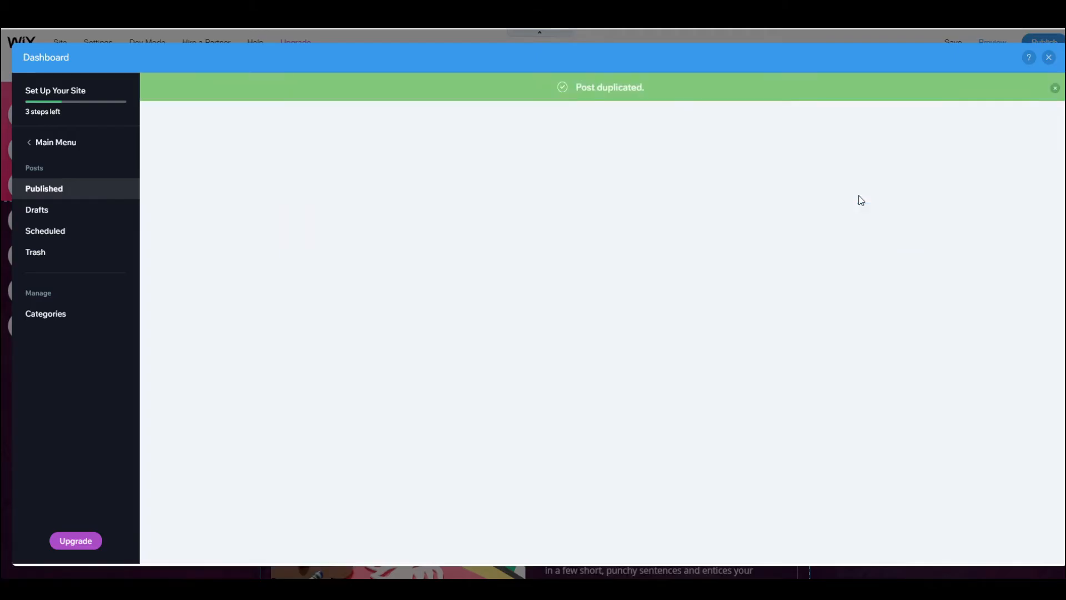
text(Episode 2)
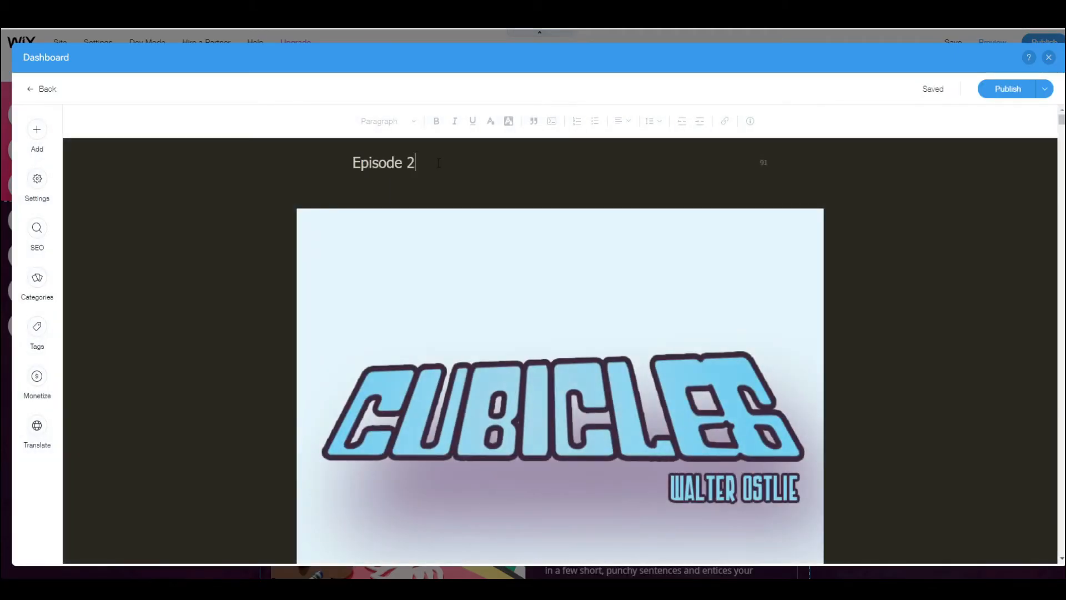
Step: Replace the Episode 2 post's cover image with cover_002.jpg from the comic/0002 folder
click(34, 198)
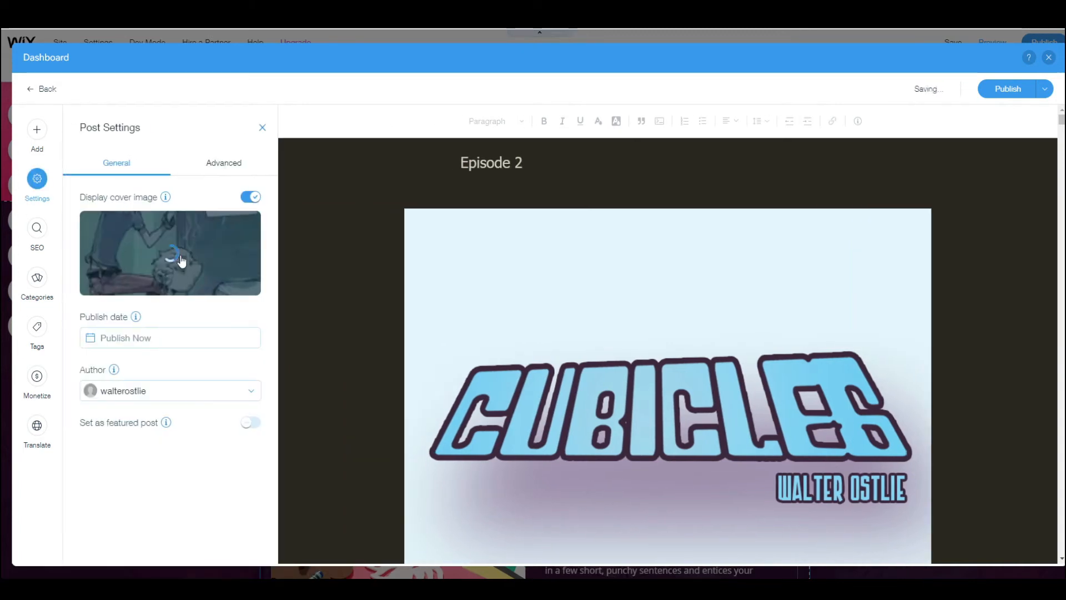
click(207, 257)
double_click(264, 225)
double_click(362, 230)
double_click(265, 223)
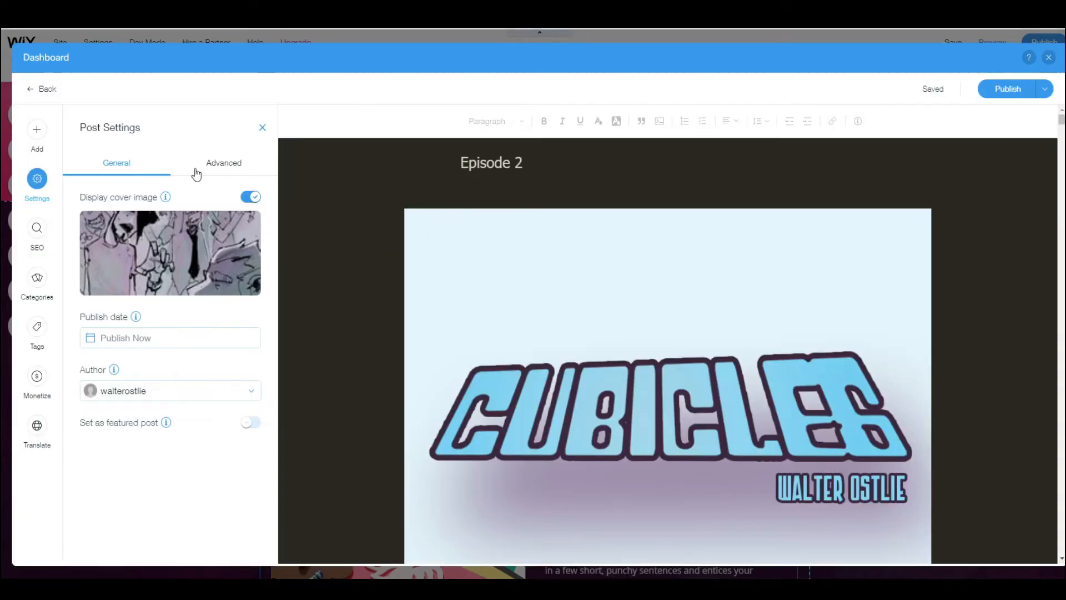
Step: Set the Episode 2 post's description to "Things get weird."
click(220, 164)
click(171, 218)
text(Things get weird.)
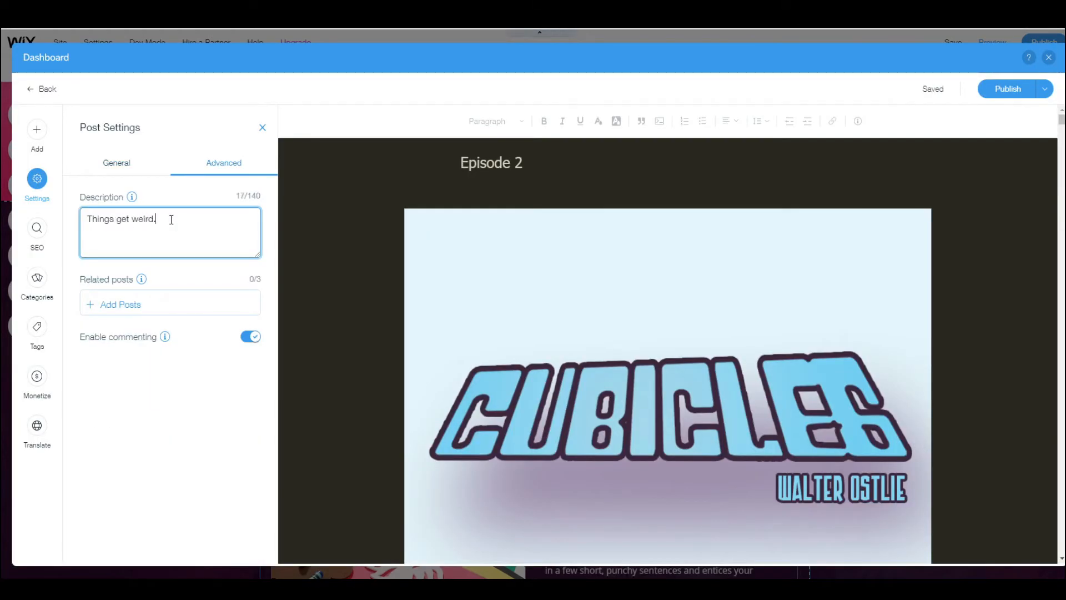
Step: Delete all of the first episode's images from the Episode 2 post's gallery
click(687, 353)
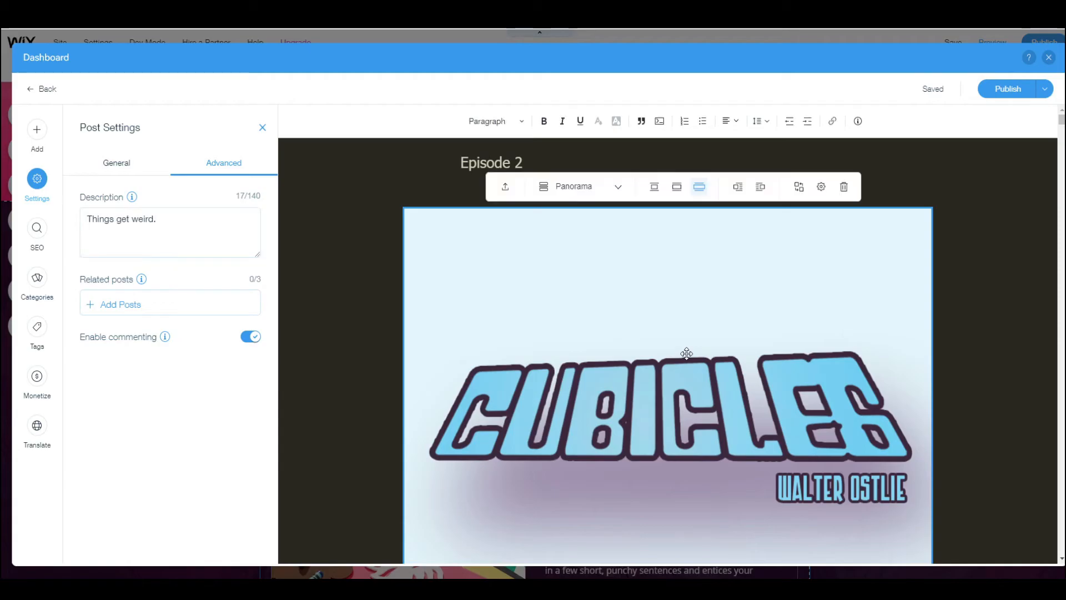
click(799, 187)
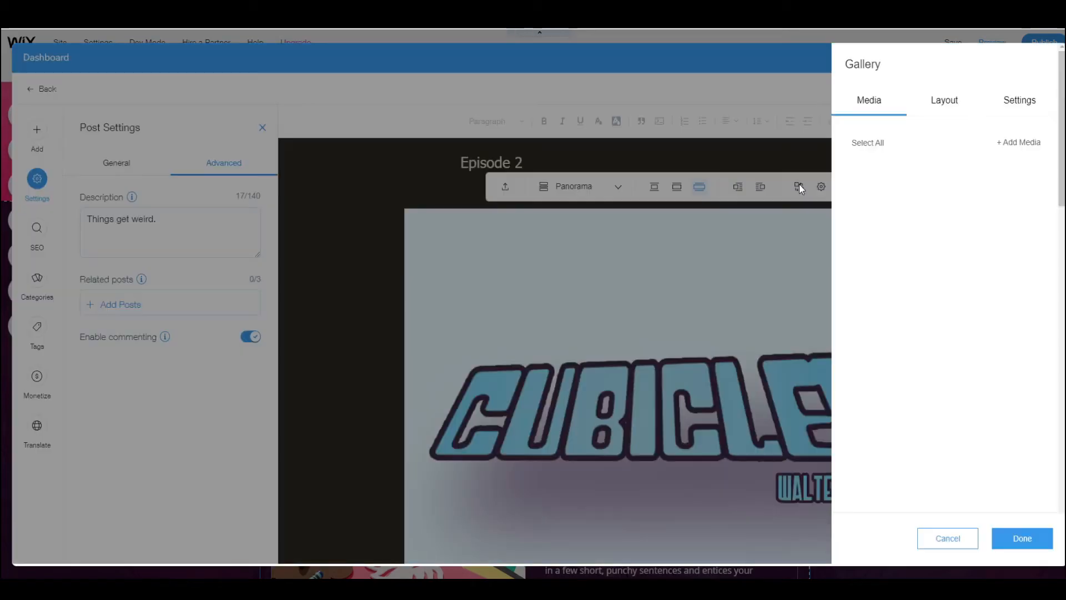
click(869, 143)
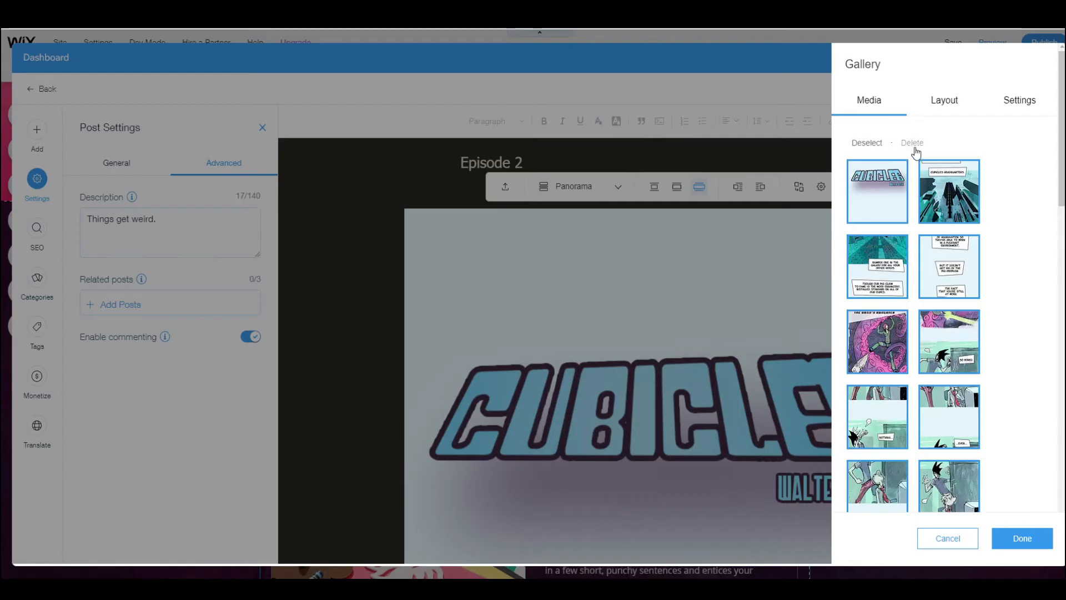
click(914, 144)
Step: Add the cubicles_webtoon_e02 images from the comic/0002 folder, sorted by name A - Z, to the gallery and publish the Episode 2 post
click(1032, 143)
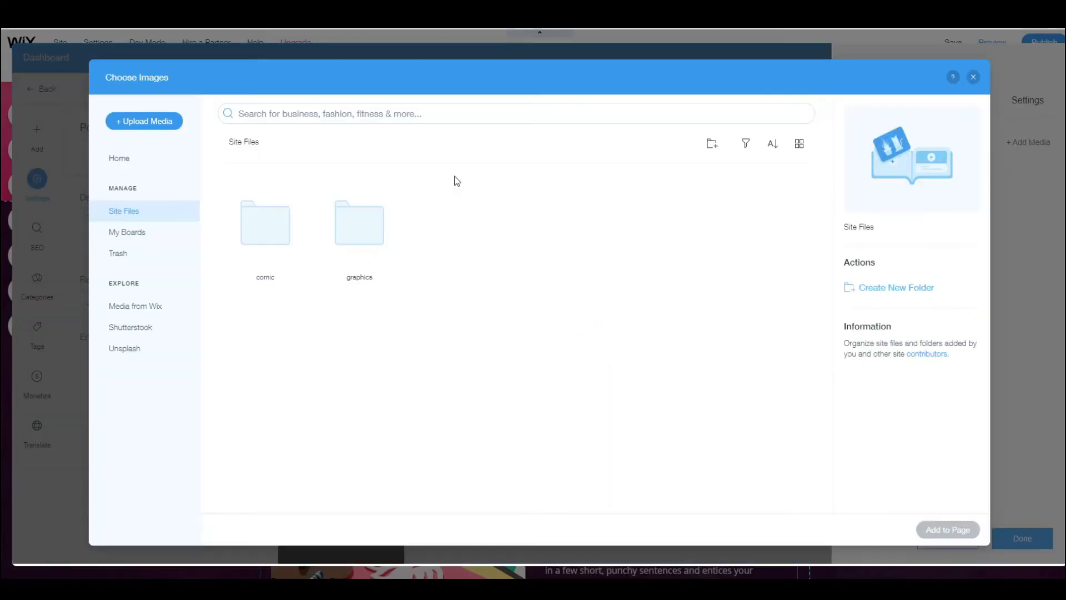
double_click(275, 234)
double_click(342, 235)
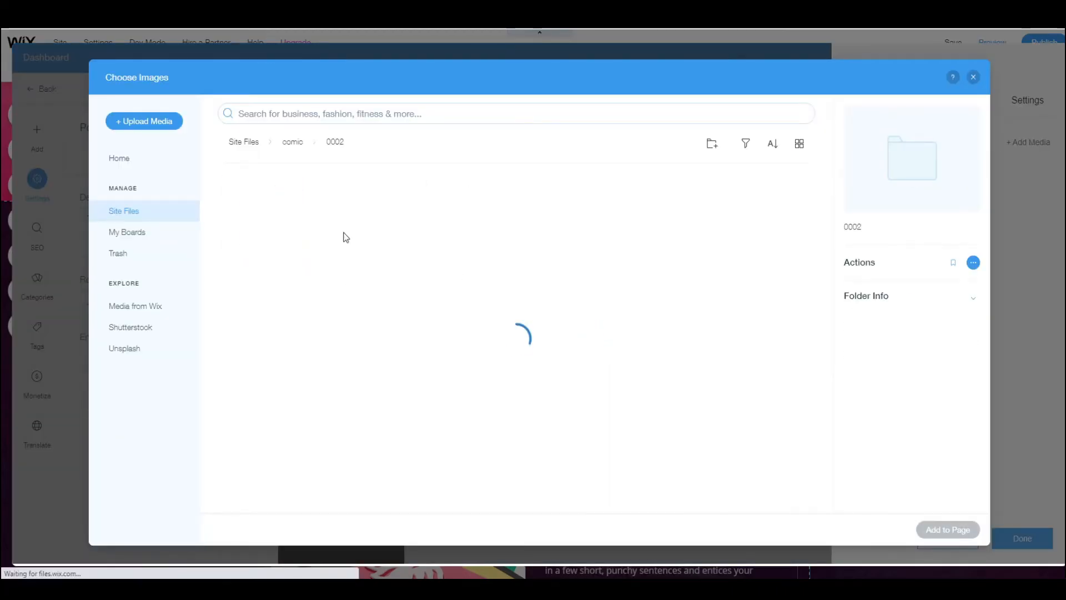
click(777, 148)
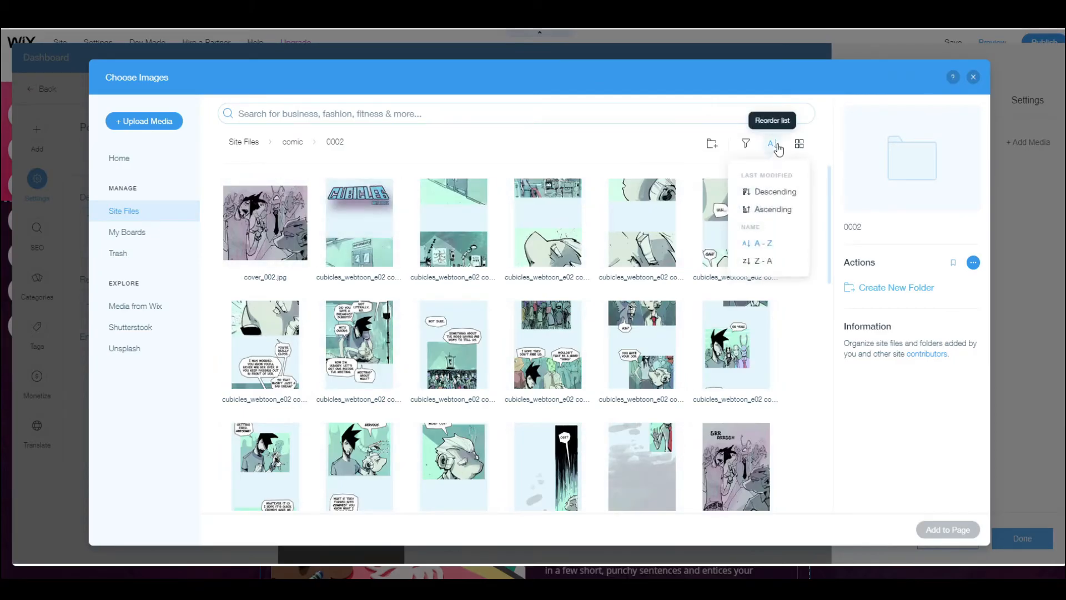
click(769, 245)
click(369, 232)
scroll(462, 389, down, 2)
scroll(462, 390, down, 3)
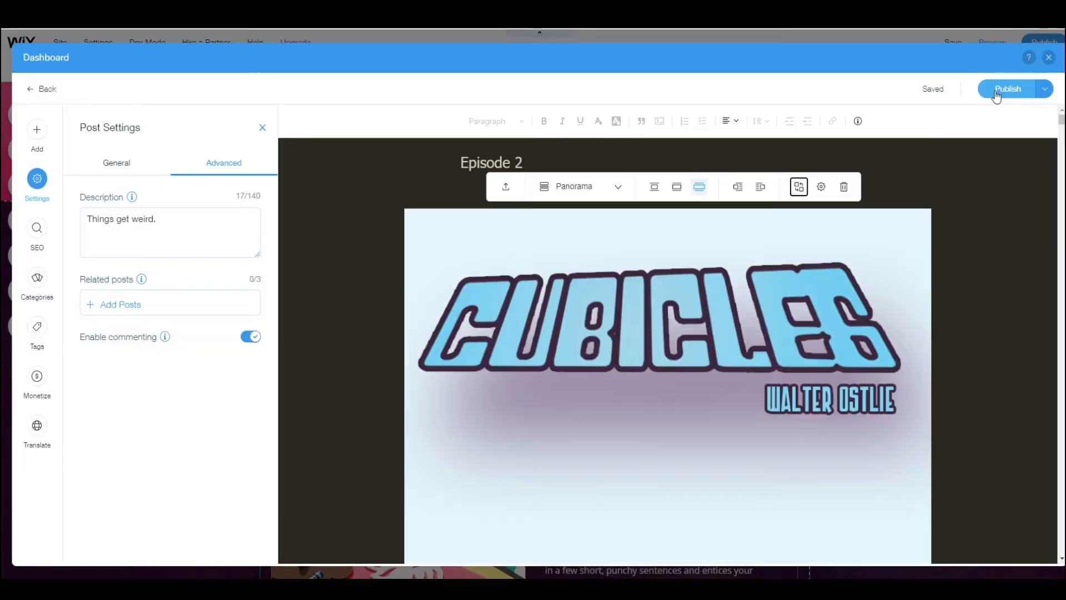
click(995, 92)
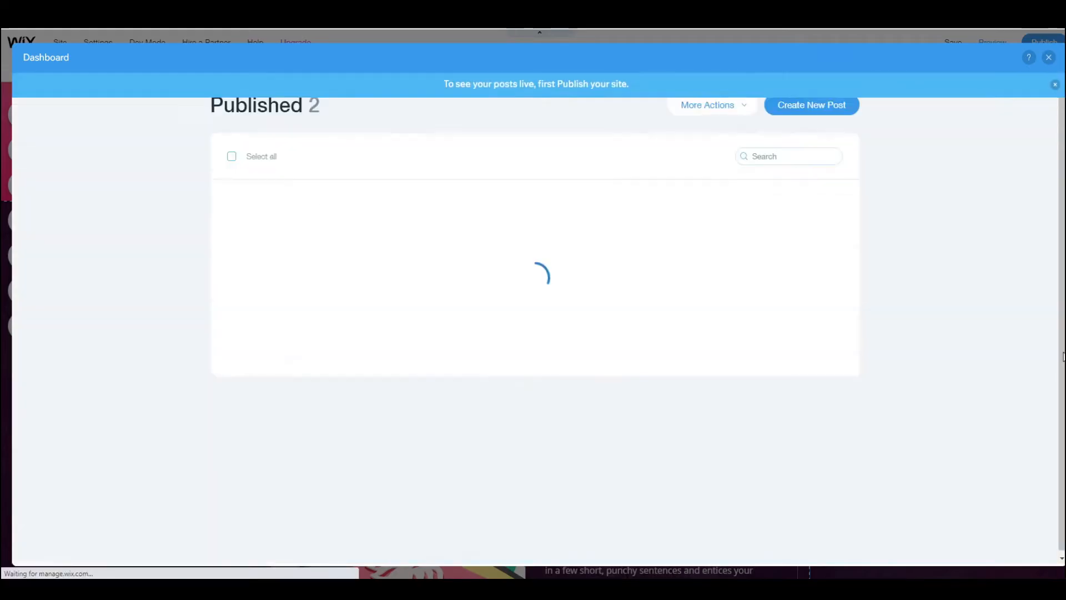
Step: Close the posts dashboard and review the episode posts in the home page's blog feed
click(897, 209)
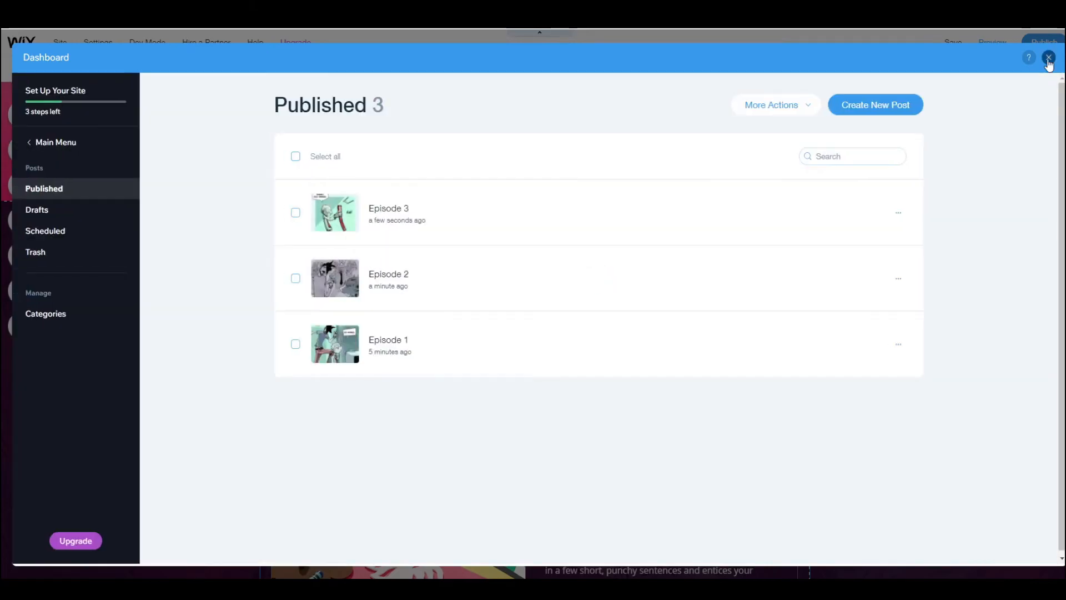
click(1049, 58)
scroll(653, 449, down, 4)
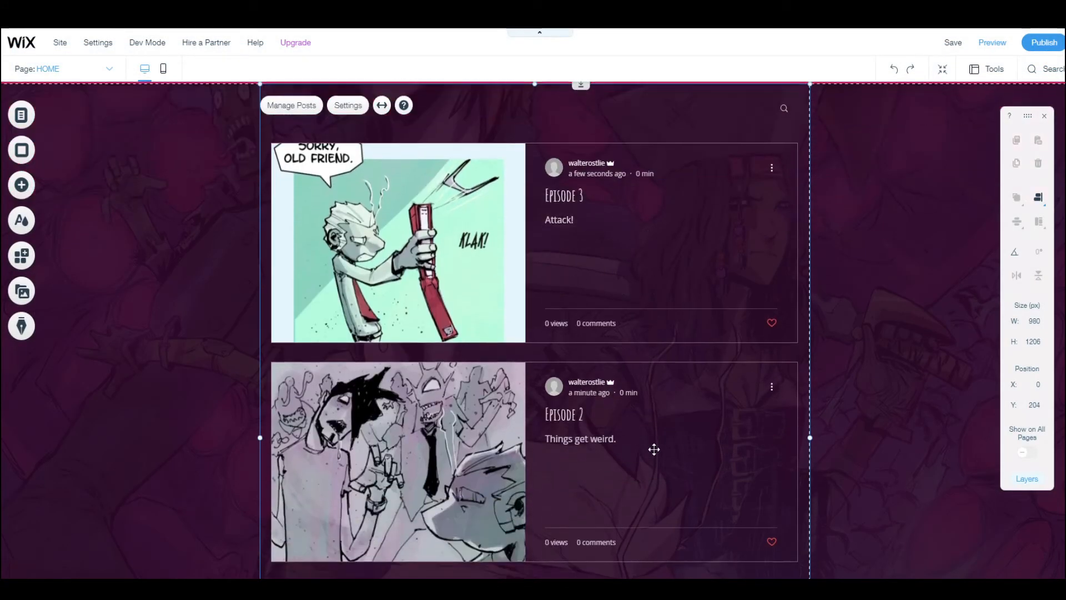
scroll(654, 449, up, 6)
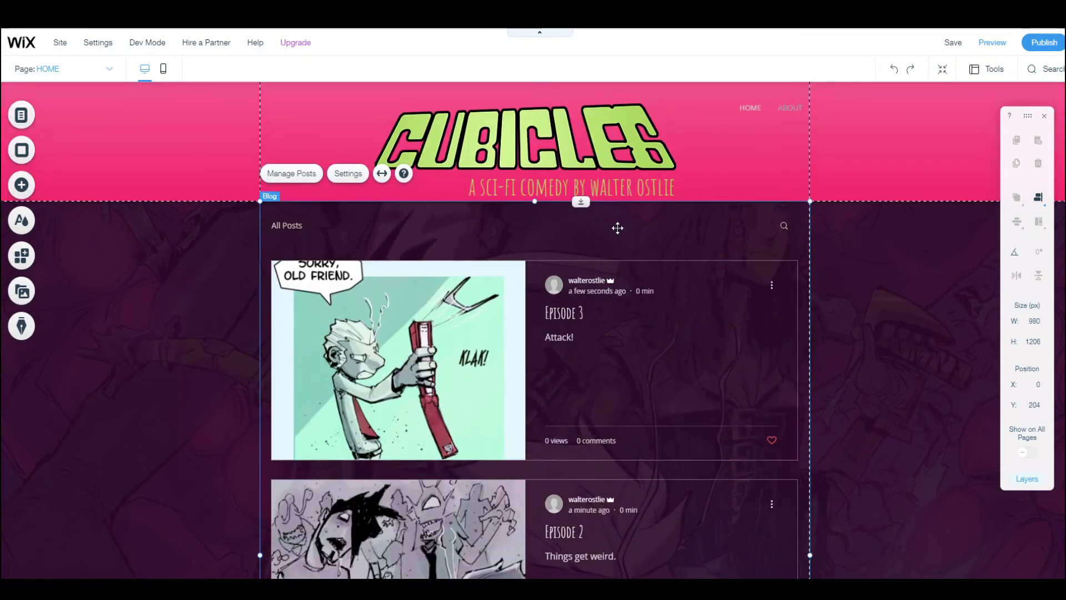
Step: Reduce the image proportions of the blog feed's Side by Side layout to about a third, and check the remaining layout and post-loading settings
click(341, 179)
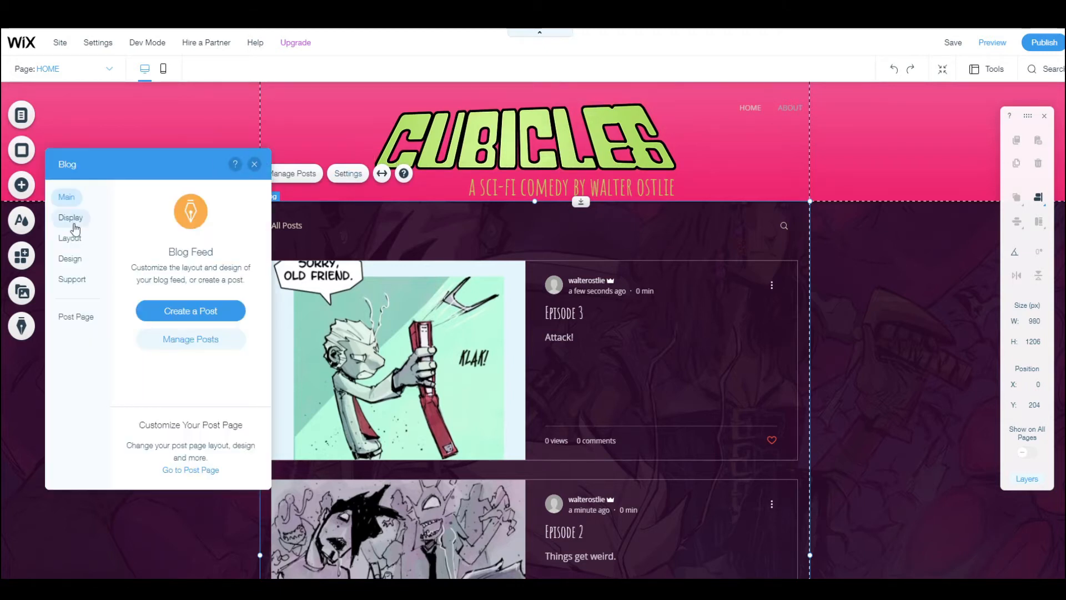
click(69, 237)
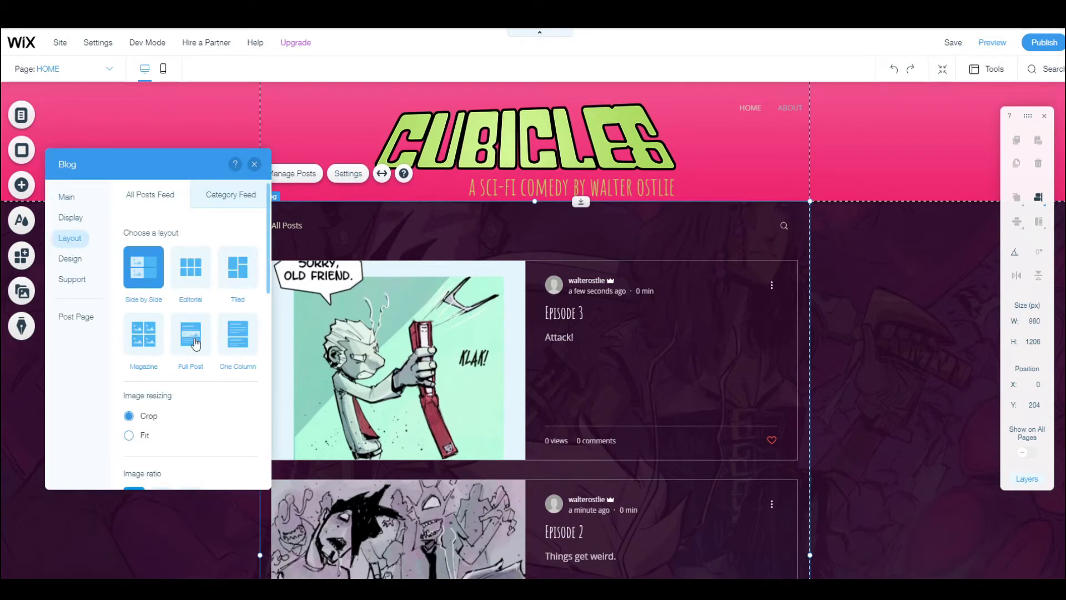
scroll(195, 338, down, 3)
click(205, 380)
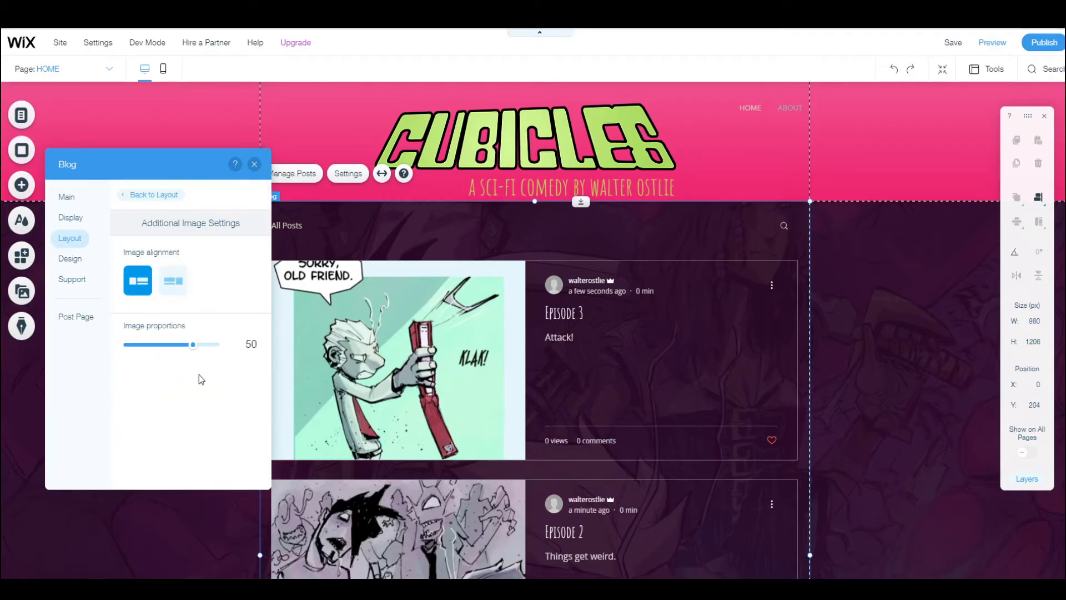
mouse_move(170, 346)
mouse_down()
mouse_move(143, 345)
mouse_move(150, 354)
mouse_up()
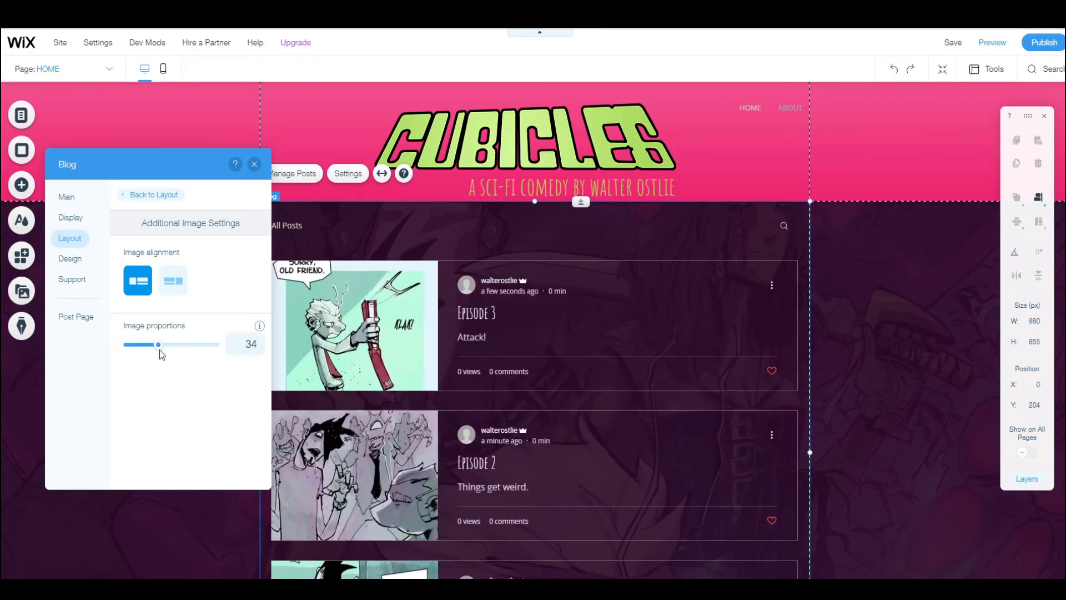
click(139, 195)
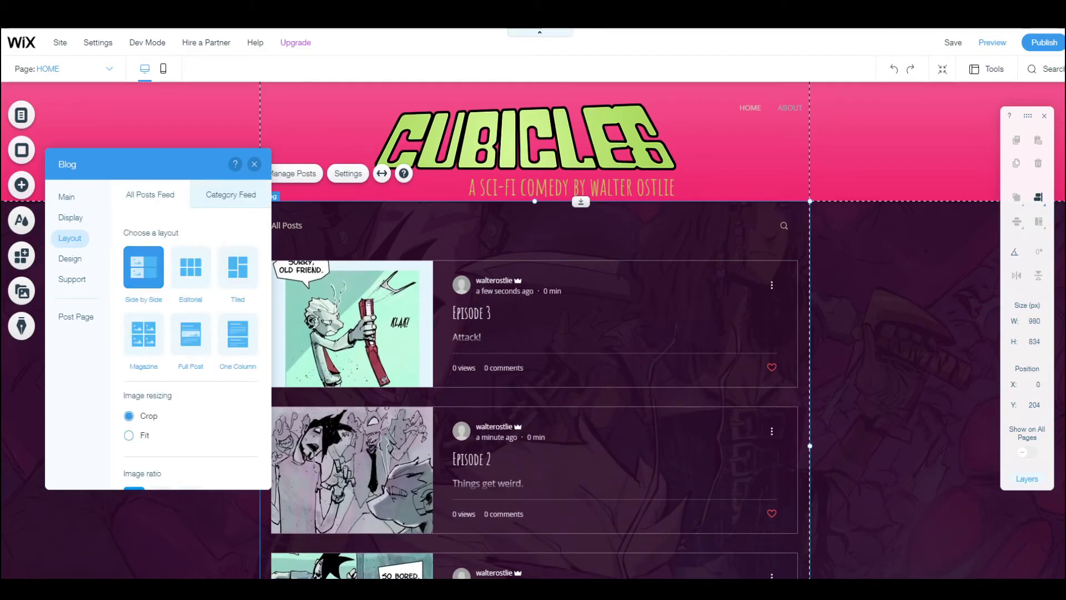
scroll(192, 355, down, 4)
scroll(198, 352, down, 4)
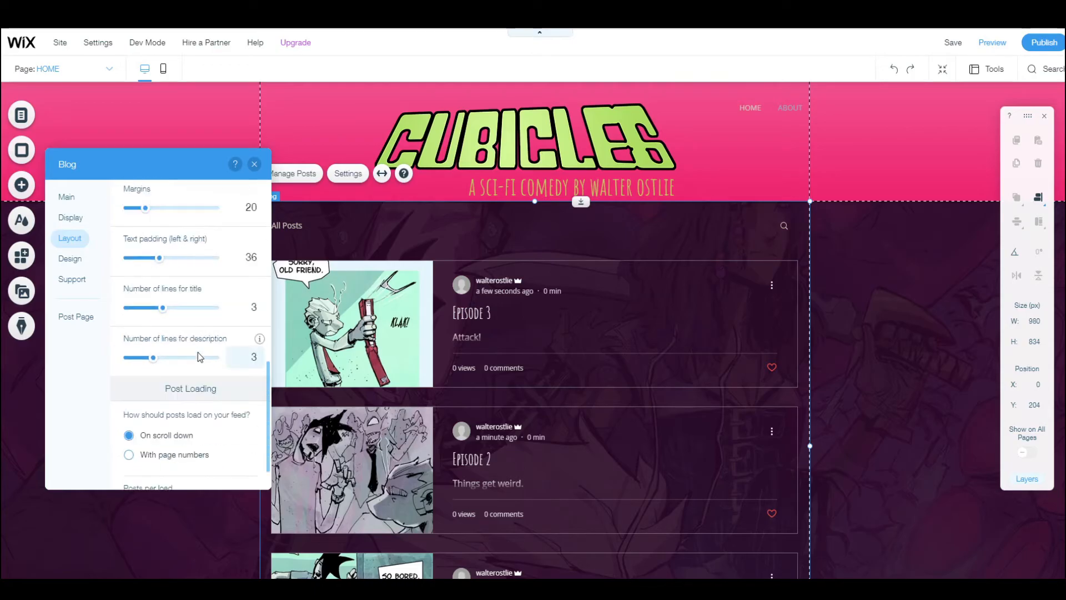
mouse_move(157, 360)
mouse_down()
mouse_move(167, 361)
mouse_move(156, 362)
mouse_up()
scroll(178, 444, down, 1)
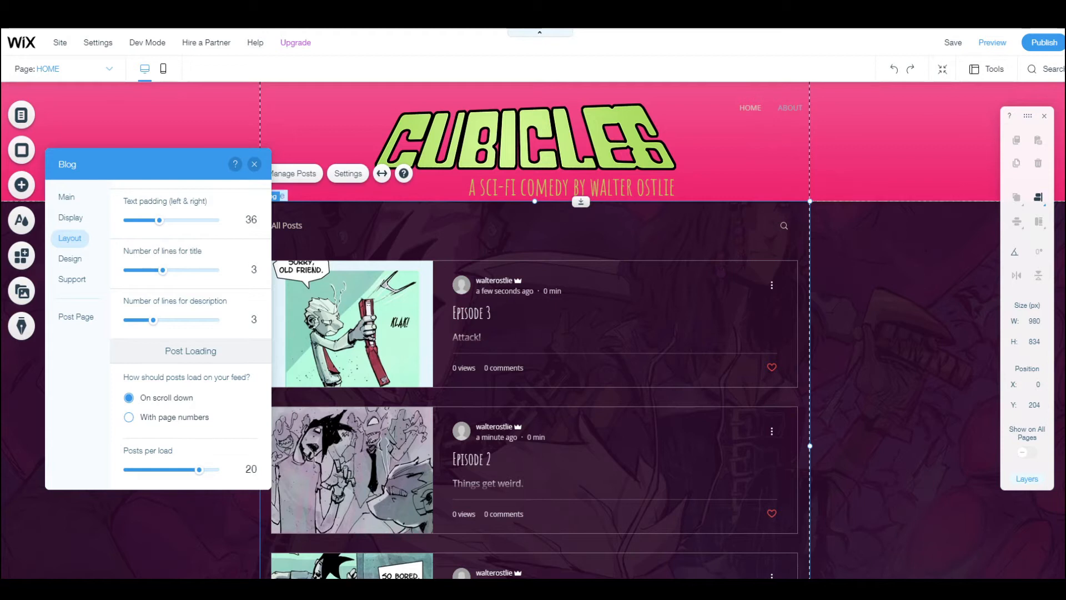
Step: Hide the author name, reading time and more actions menu from the blog feed's posts
click(79, 223)
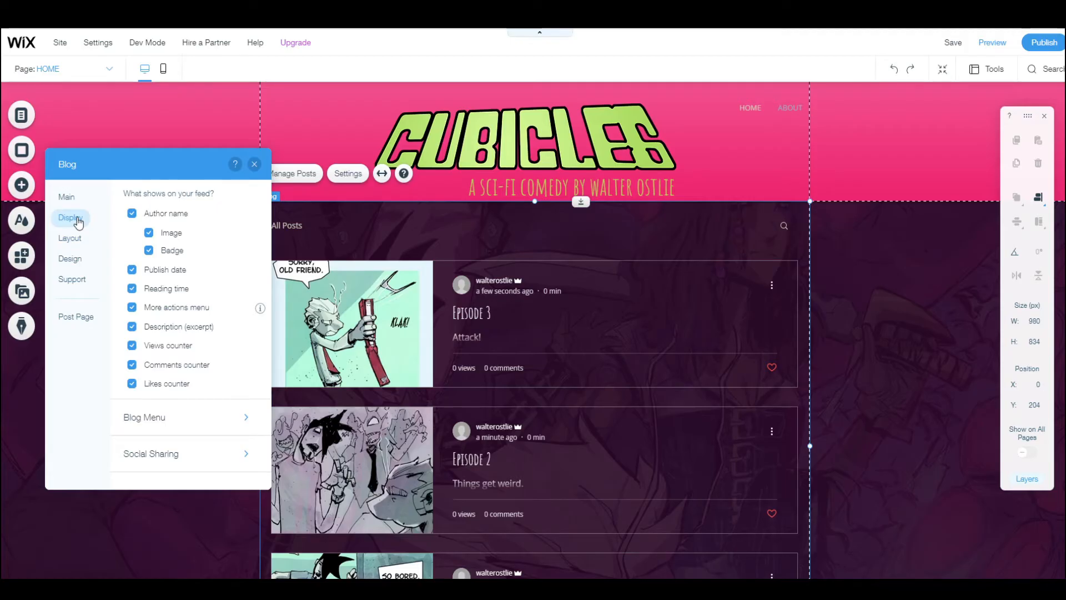
click(154, 213)
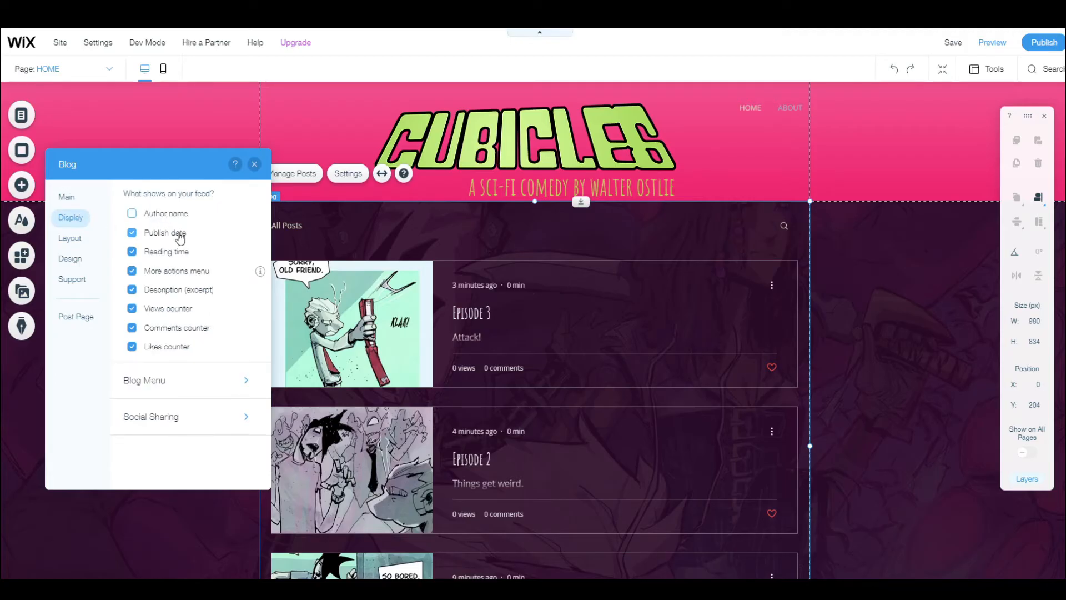
click(180, 252)
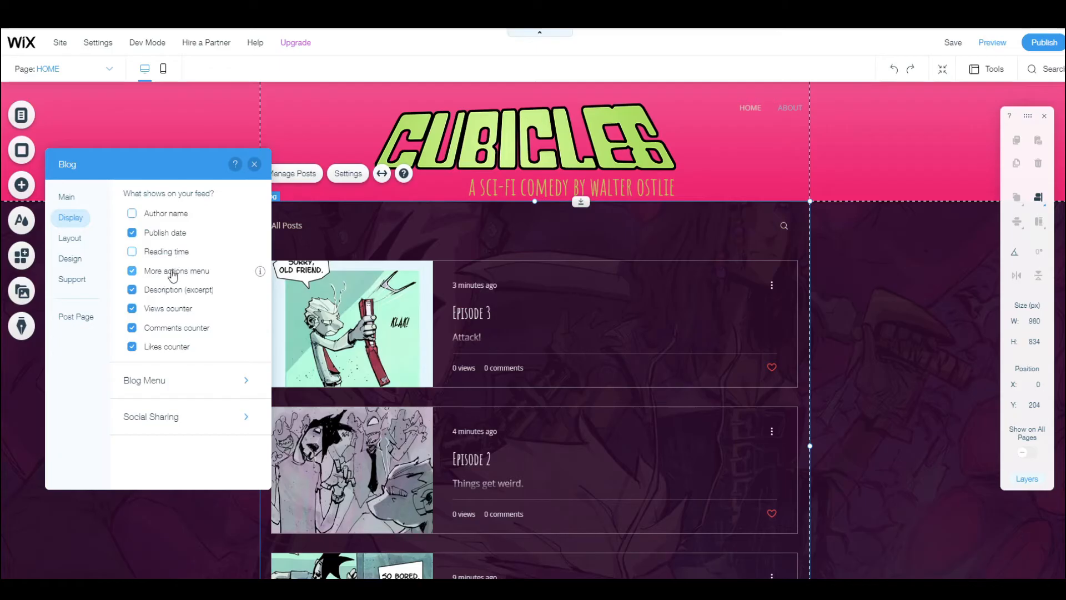
click(173, 275)
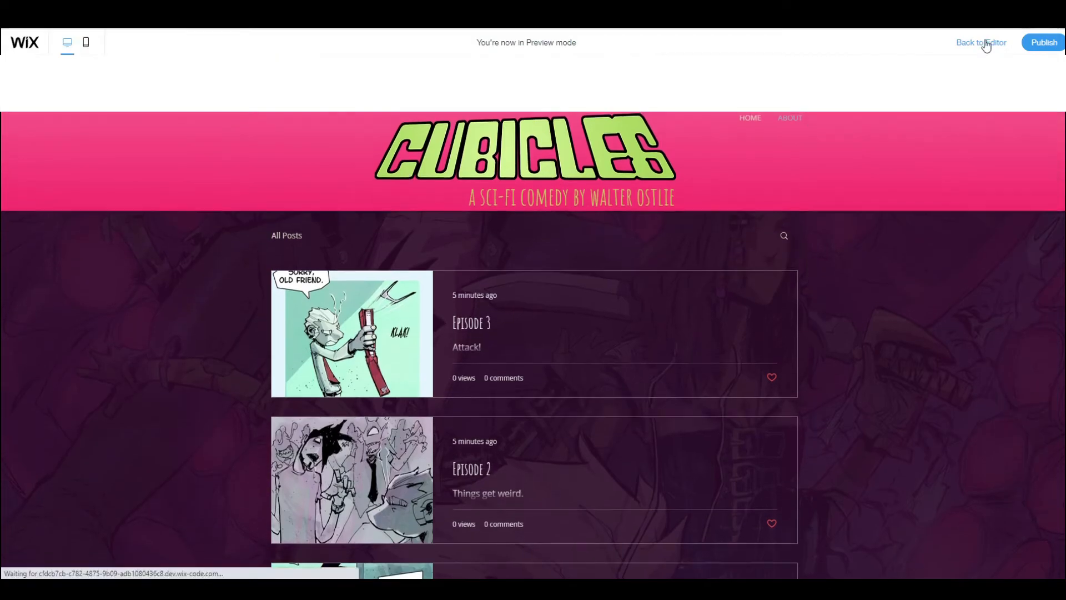
Step: Review the desktop preview of the blog feed and read through the Episode 3 post's comic panels
scroll(735, 324, down, 3)
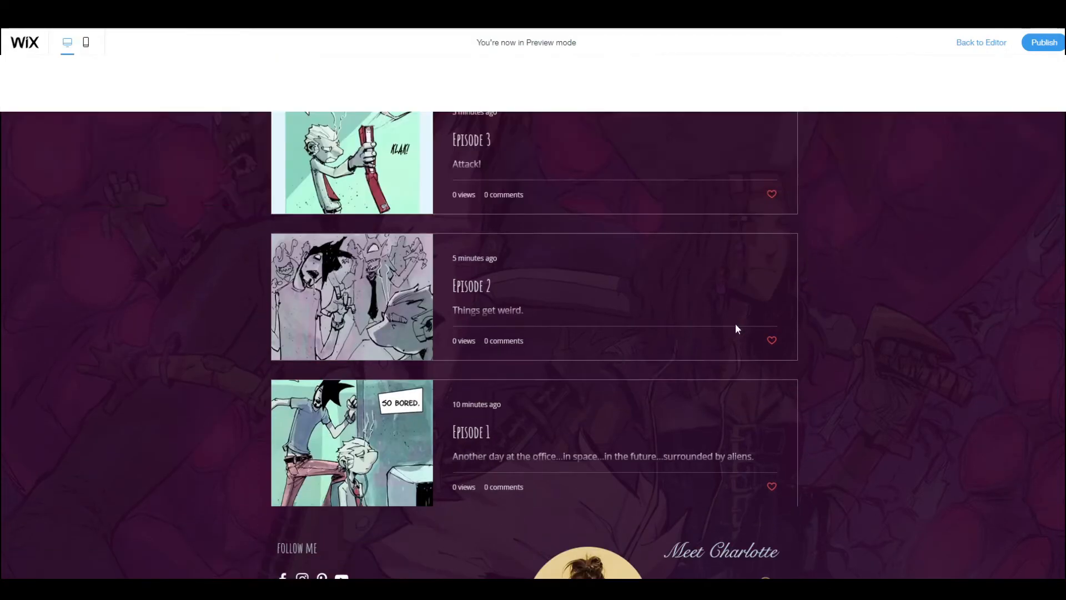
scroll(735, 323, up, 3)
click(452, 322)
scroll(595, 302, down, 20)
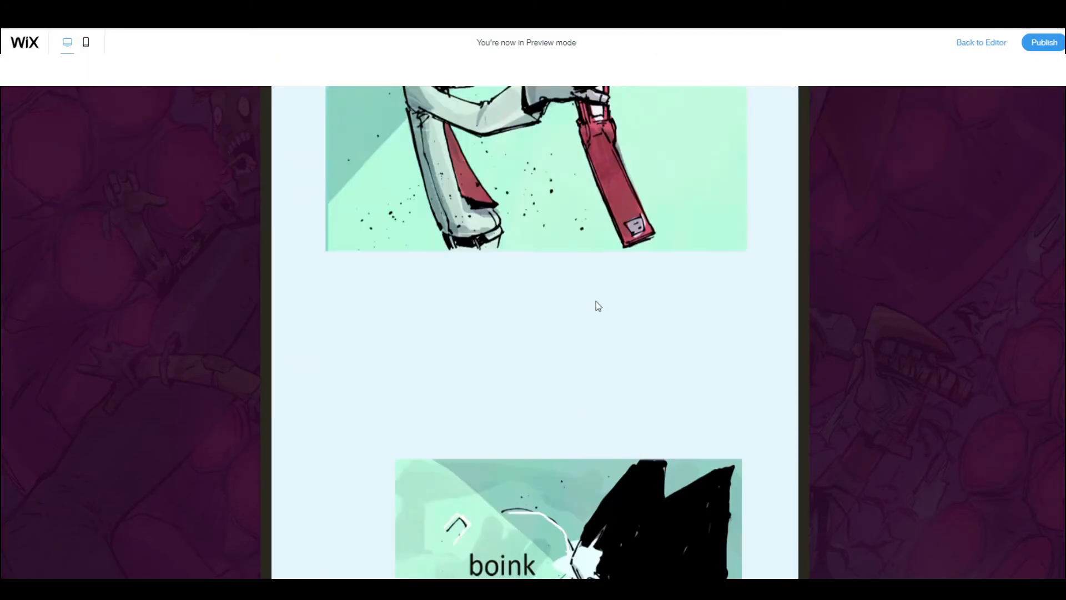
scroll(597, 307, down, 20)
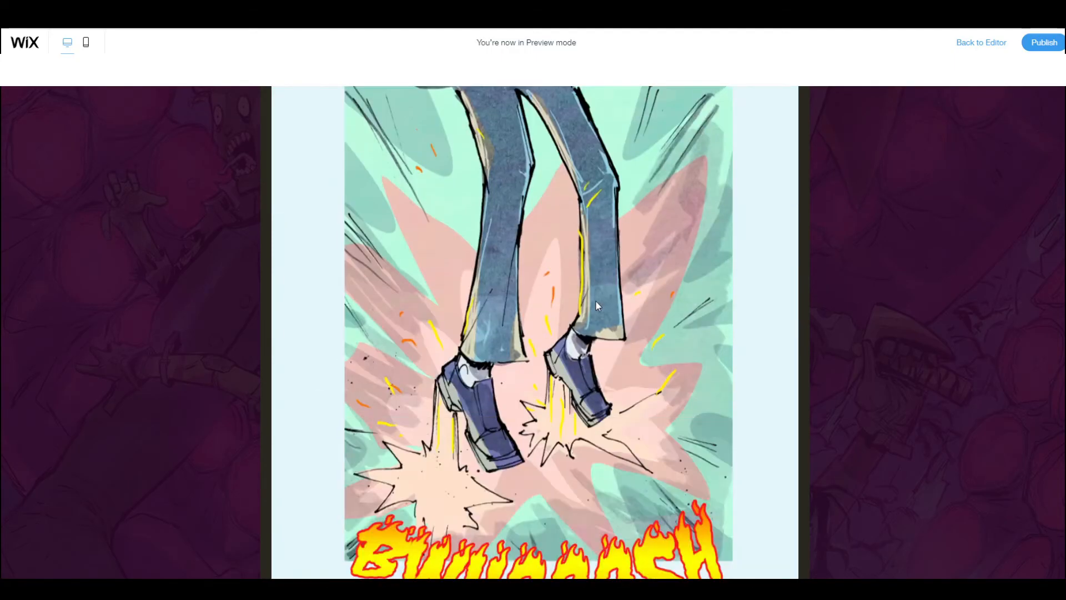
scroll(595, 301, down, 5)
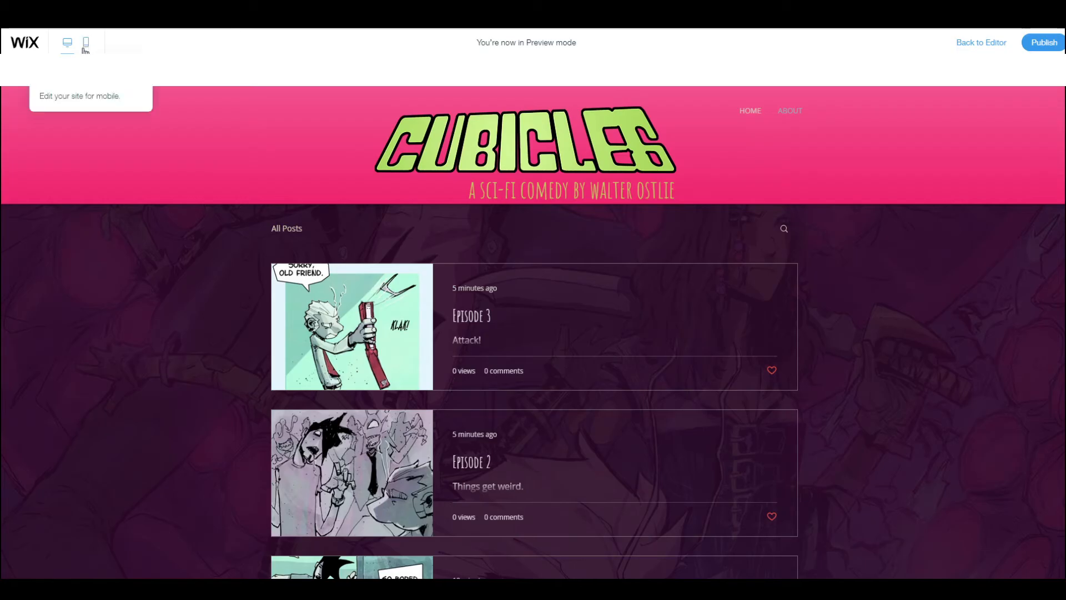
Step: Check the site in the mobile preview, read through the Episode 1 post, and return to the editor
click(86, 44)
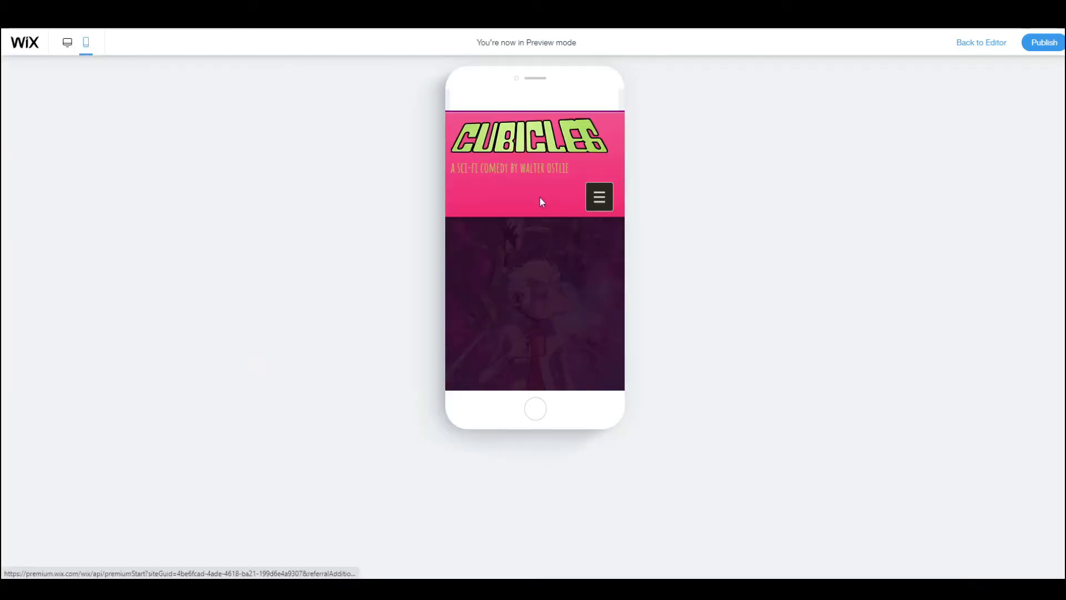
scroll(562, 269, down, 5)
click(562, 270)
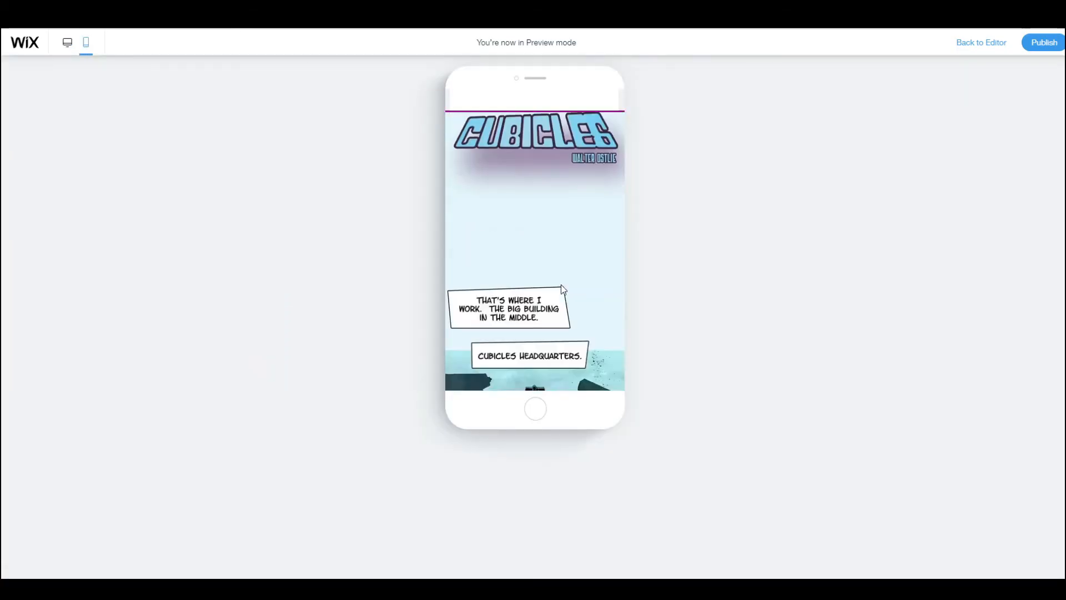
scroll(561, 284, down, 10)
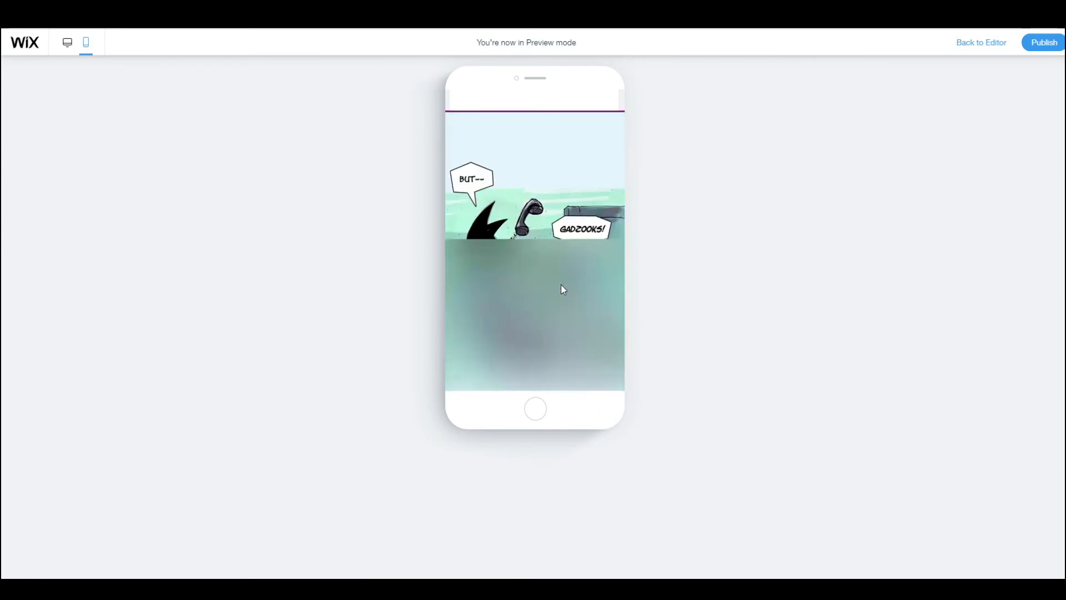
scroll(529, 291, down, 6)
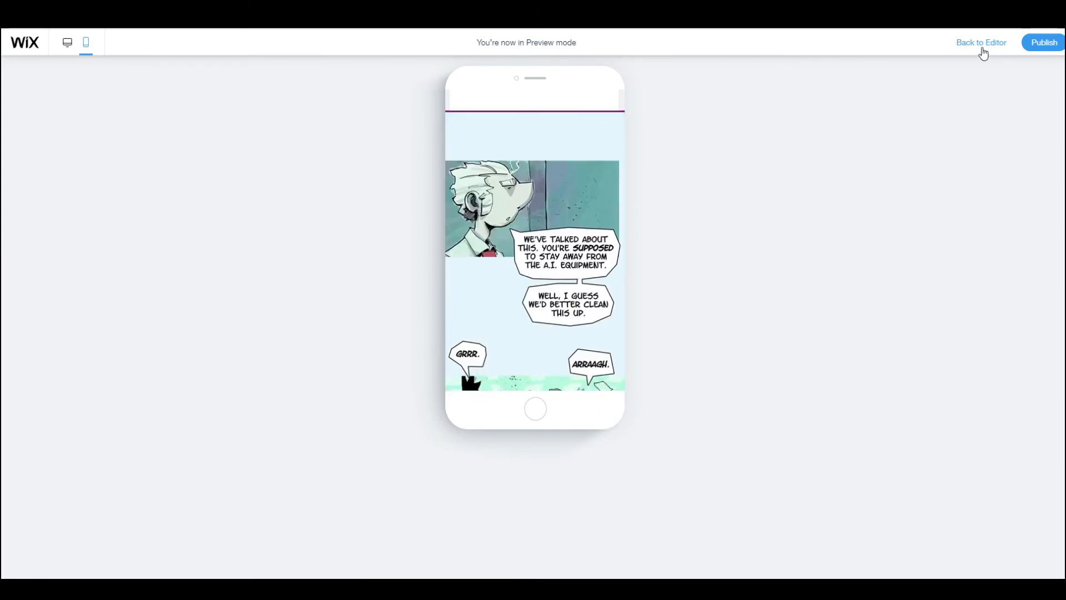
click(981, 50)
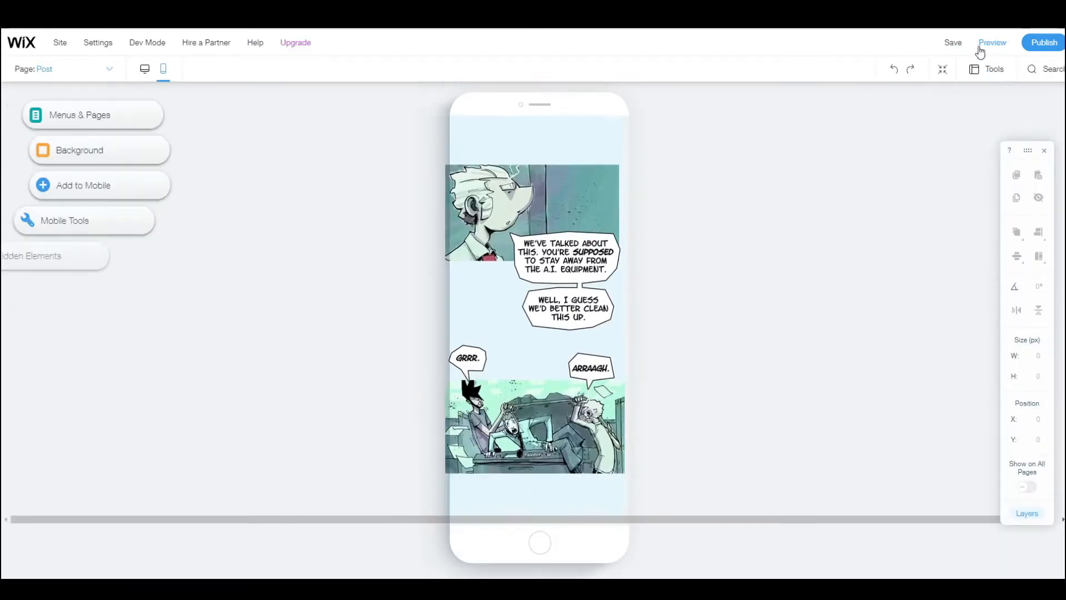
Step: In the desktop editor, add Episode 2 as the related post of the Episode 3 post and publish the change
click(145, 71)
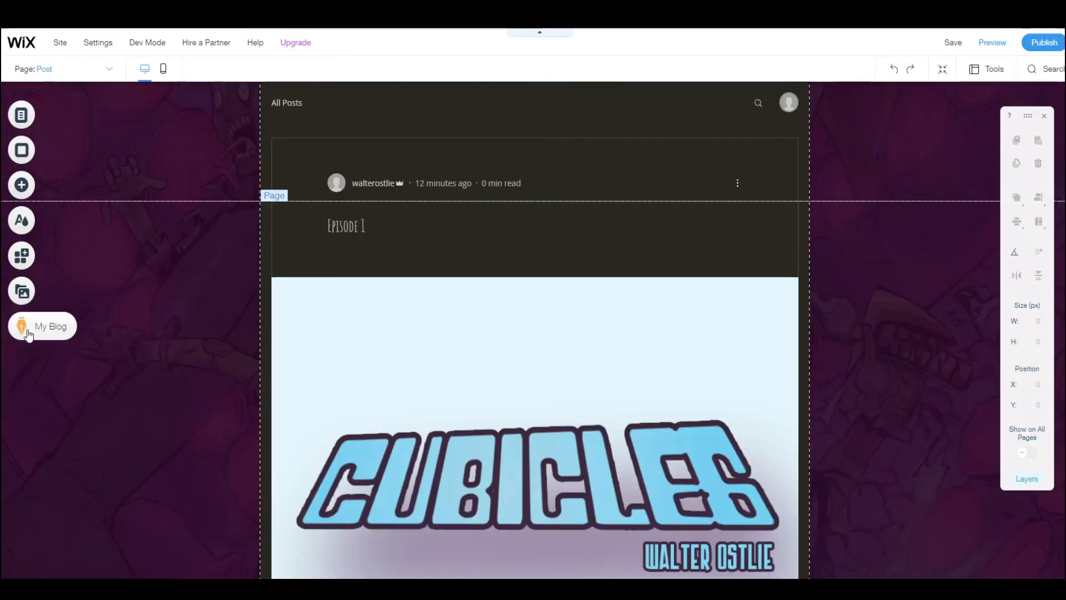
click(26, 332)
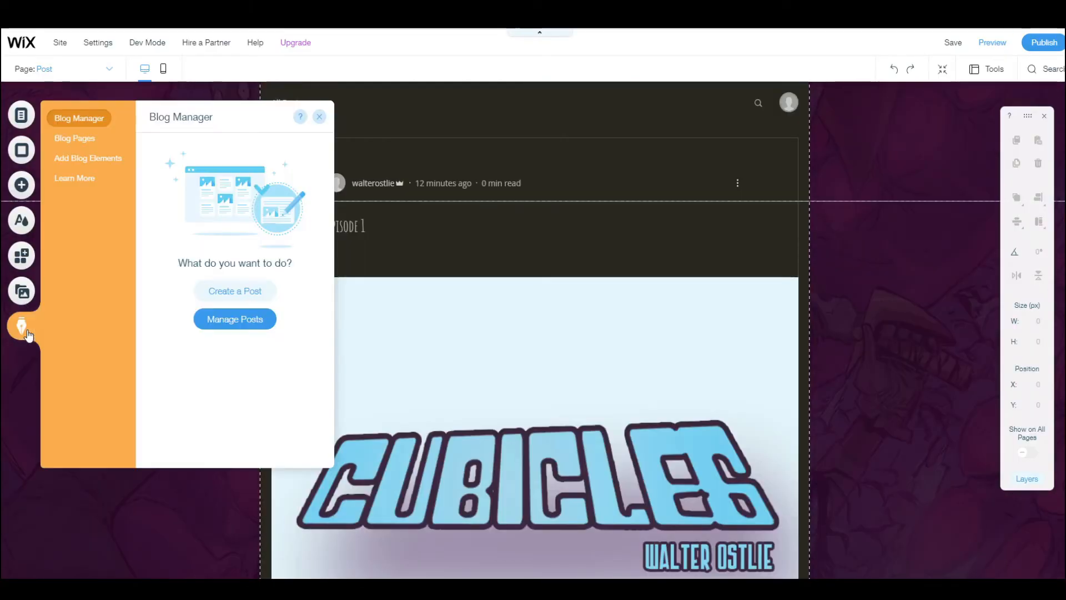
click(227, 329)
click(863, 215)
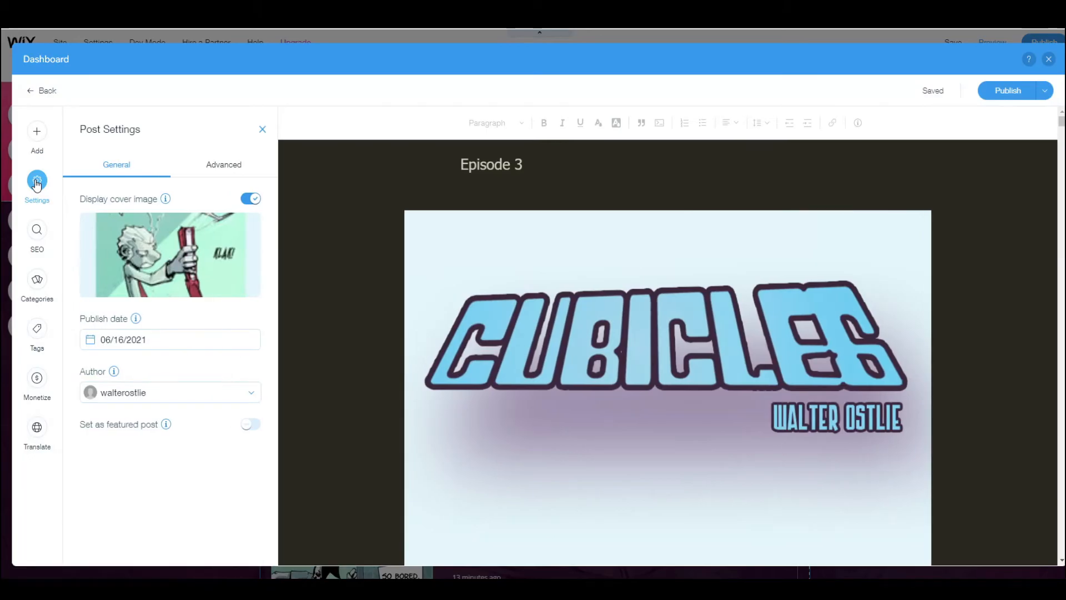
click(223, 167)
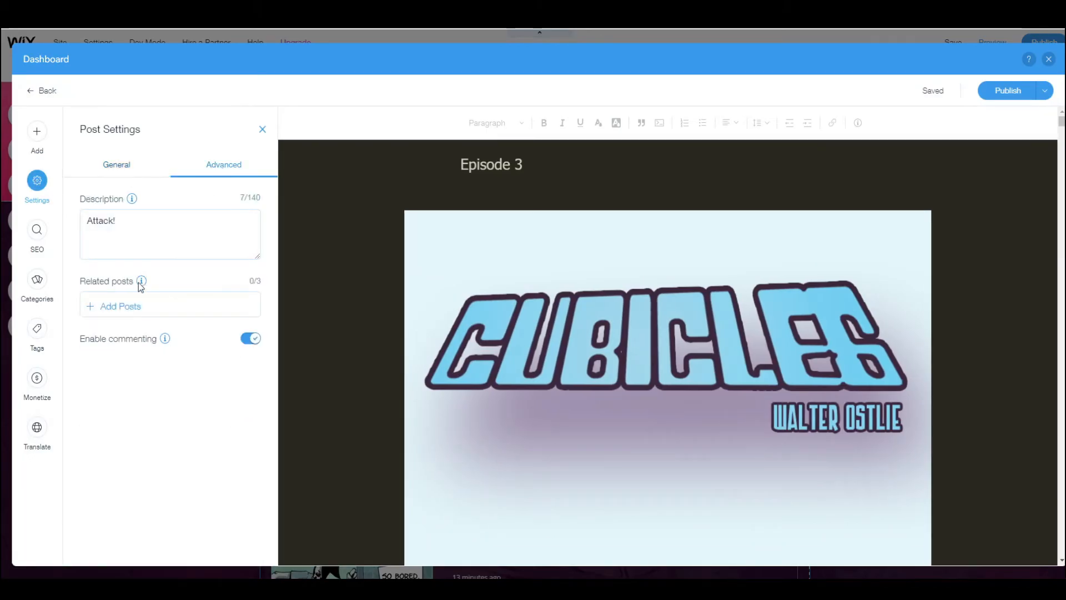
click(131, 312)
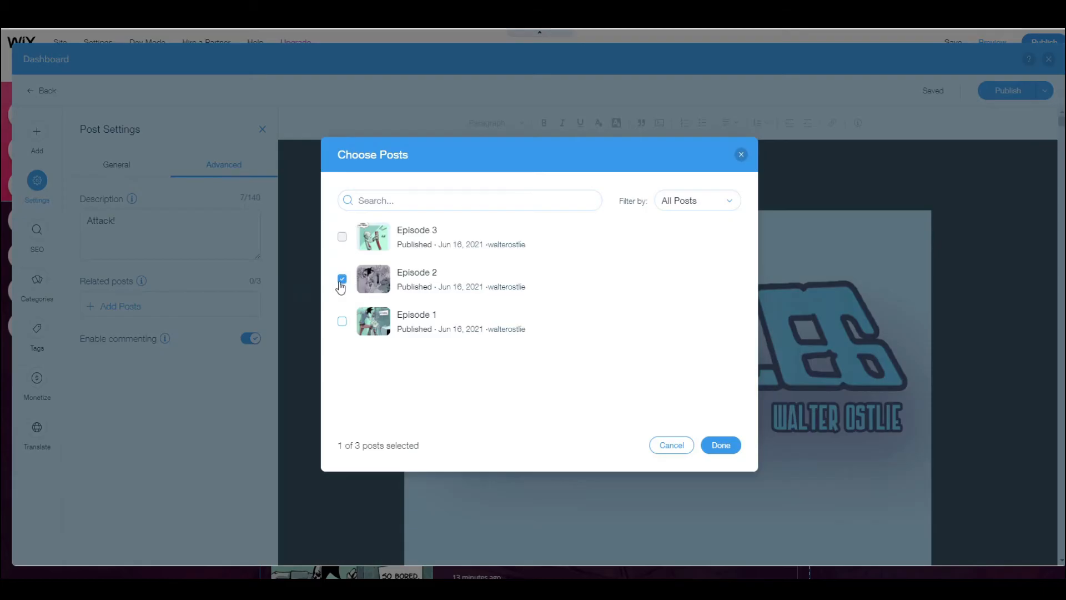
click(734, 451)
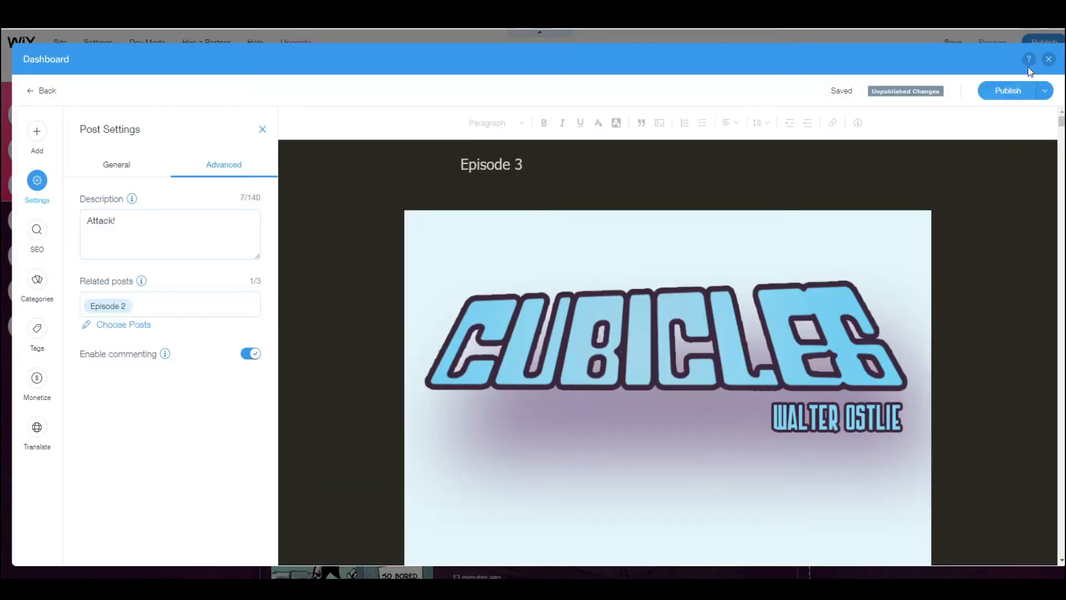
click(1008, 91)
Step: Add a related post to the Episode 2 post, and open the related-post selection for the Episode 1 post
click(864, 278)
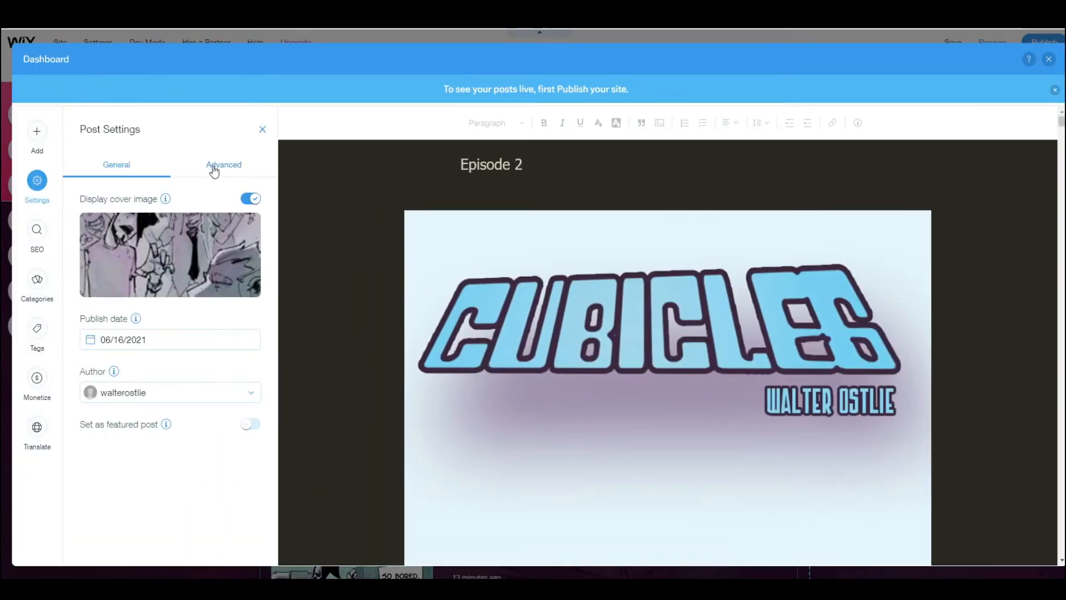
click(214, 170)
click(129, 311)
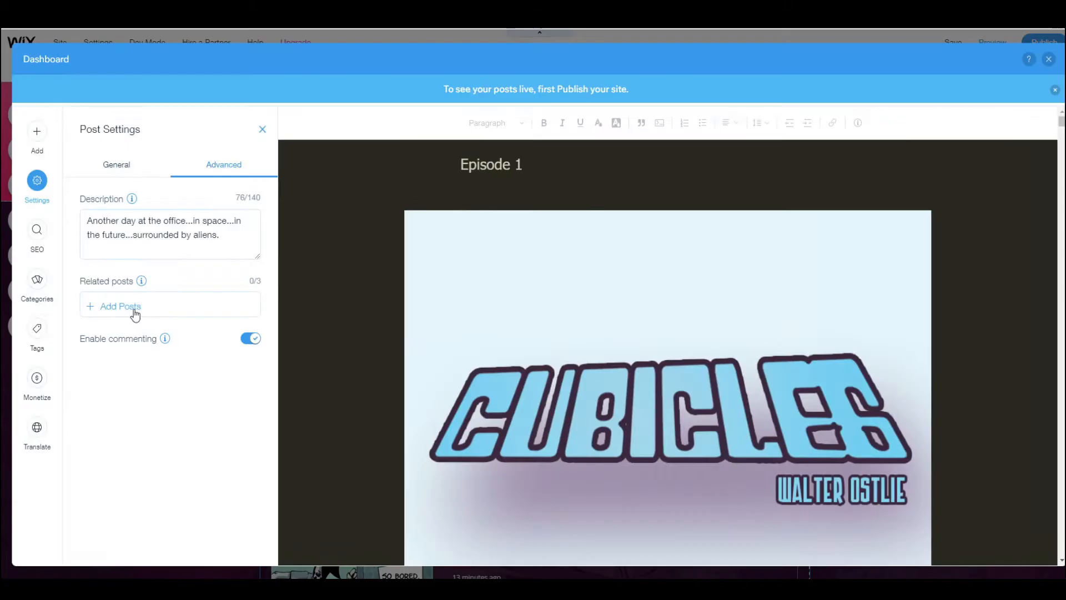
click(133, 309)
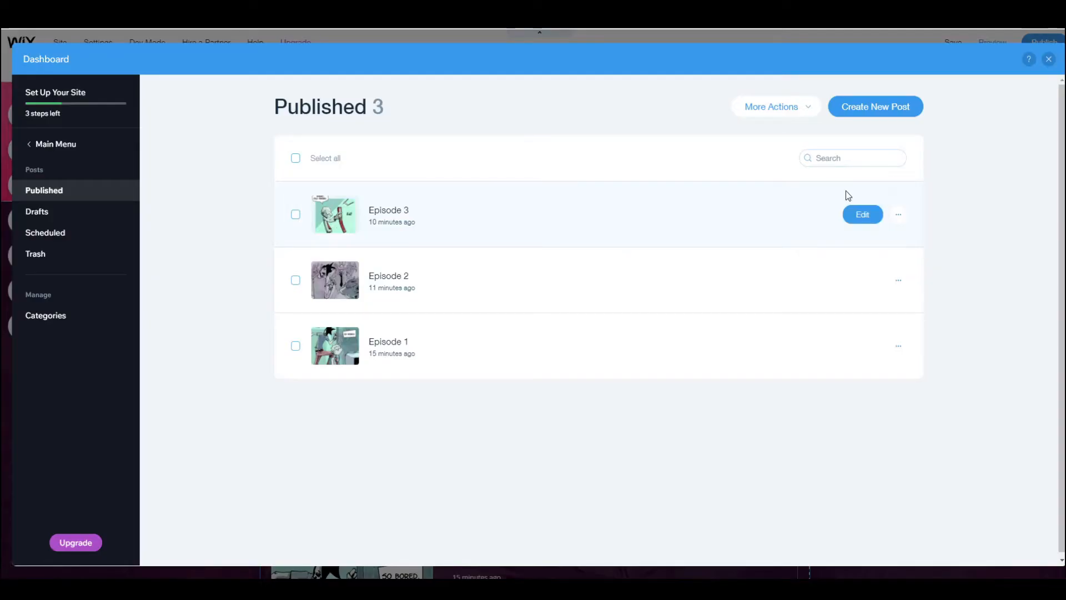
Step: Title the duplicated post "Episode 4" and replace its cover with an image from the re-sorted comic/0004 folder
text(Episode 4)
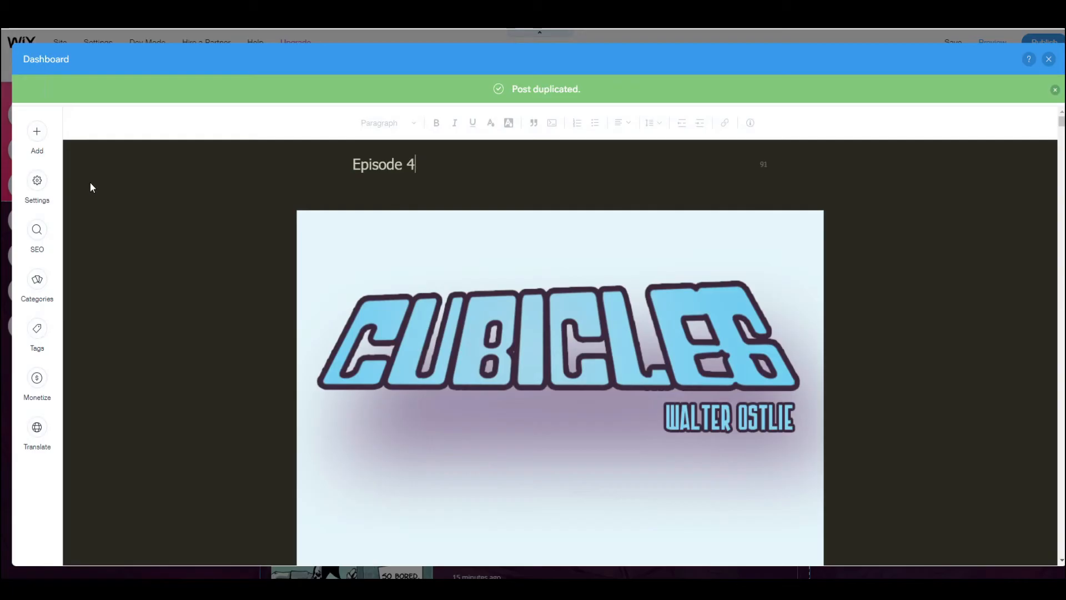
click(37, 180)
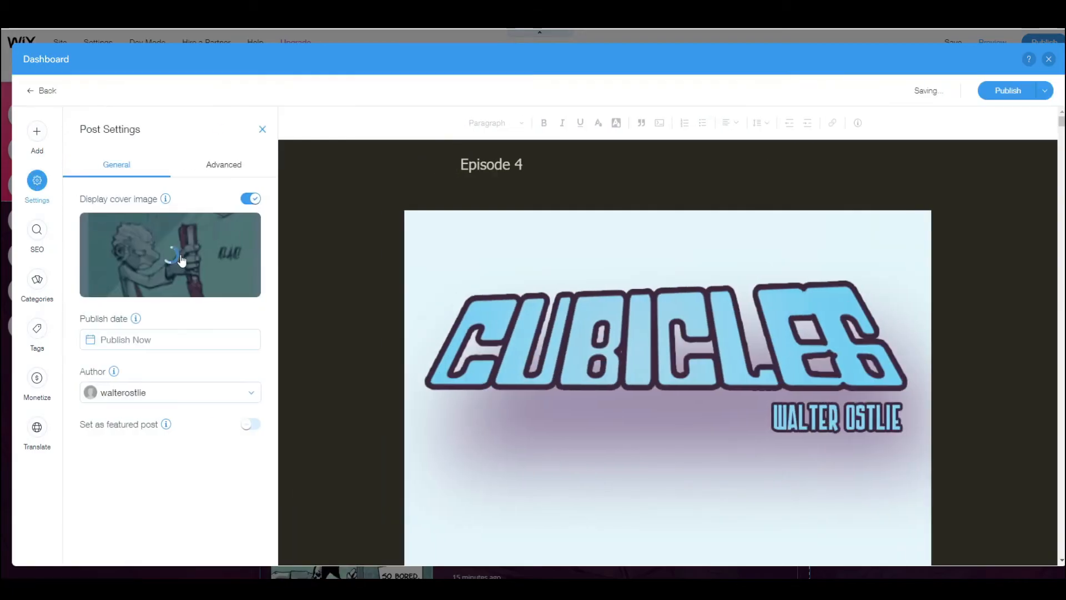
click(234, 261)
double_click(274, 236)
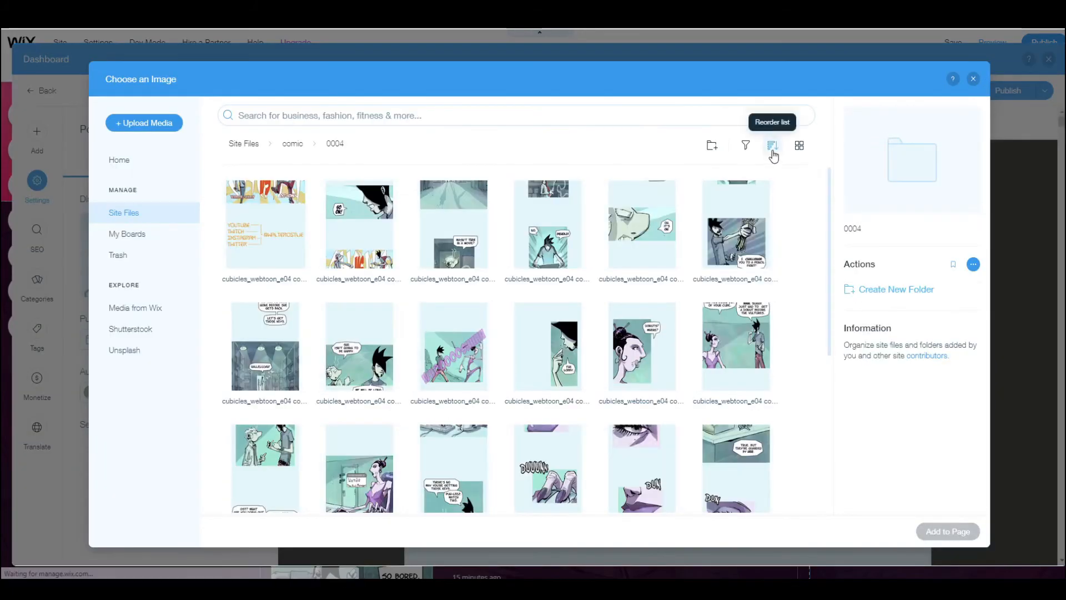
click(773, 149)
click(750, 217)
click(257, 233)
click(948, 531)
Step: Set the Episode 4 post's description to "Here she comes." and open its related-post selection
click(235, 177)
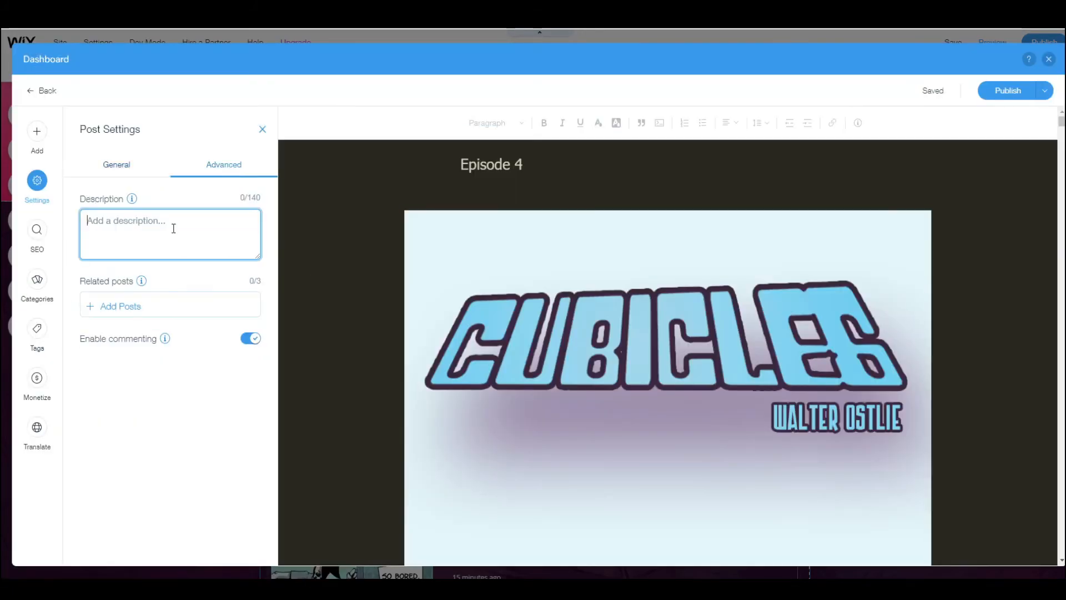
click(173, 228)
text(Here she comes.)
click(135, 307)
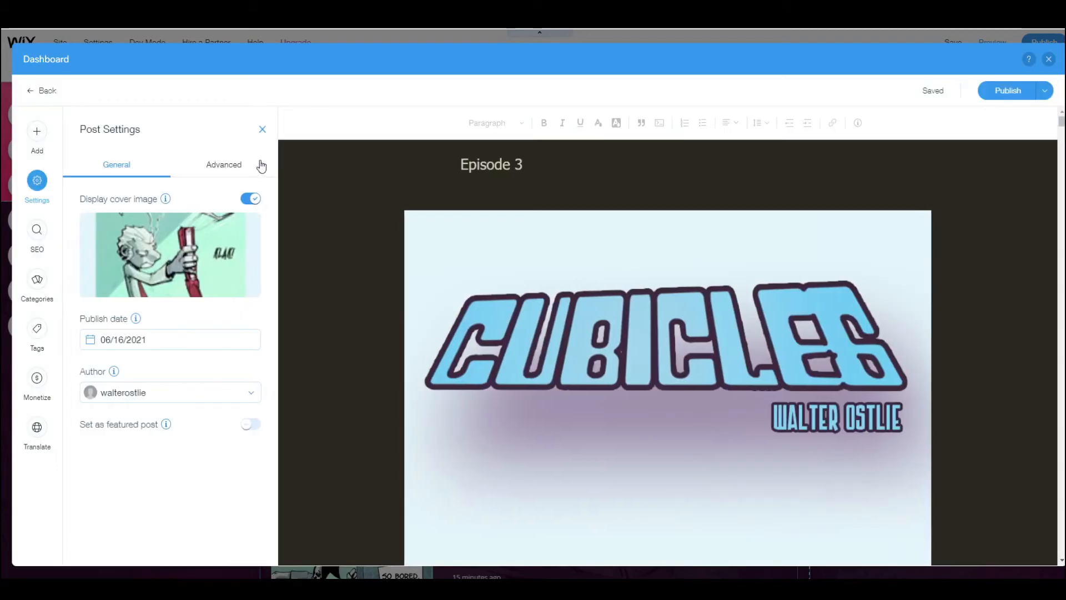
Step: Add Episode 4 to the related posts of the Episode 3 post
click(241, 165)
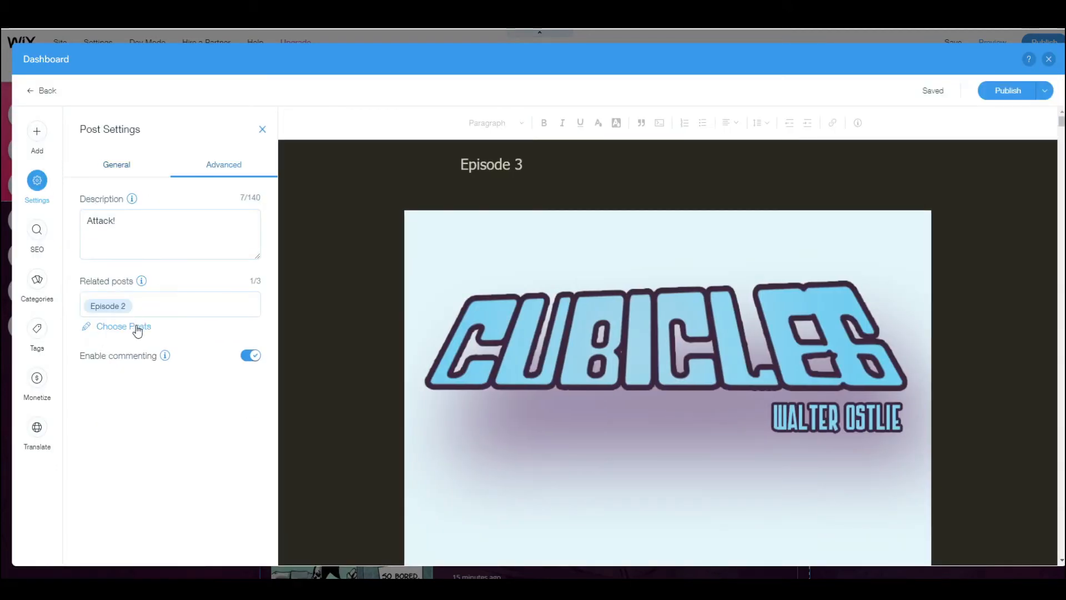
click(137, 328)
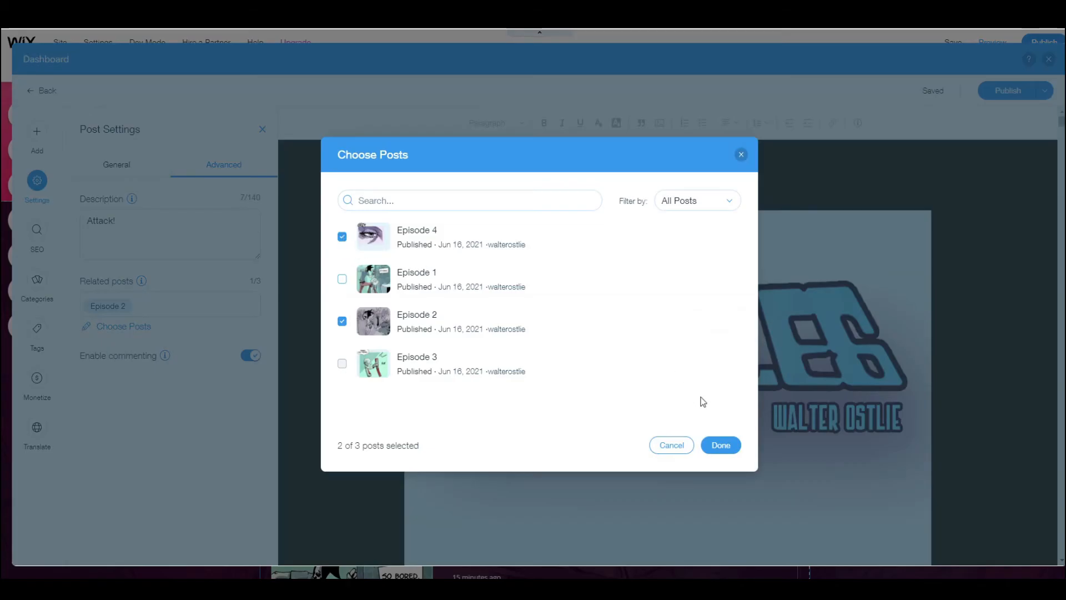
click(720, 445)
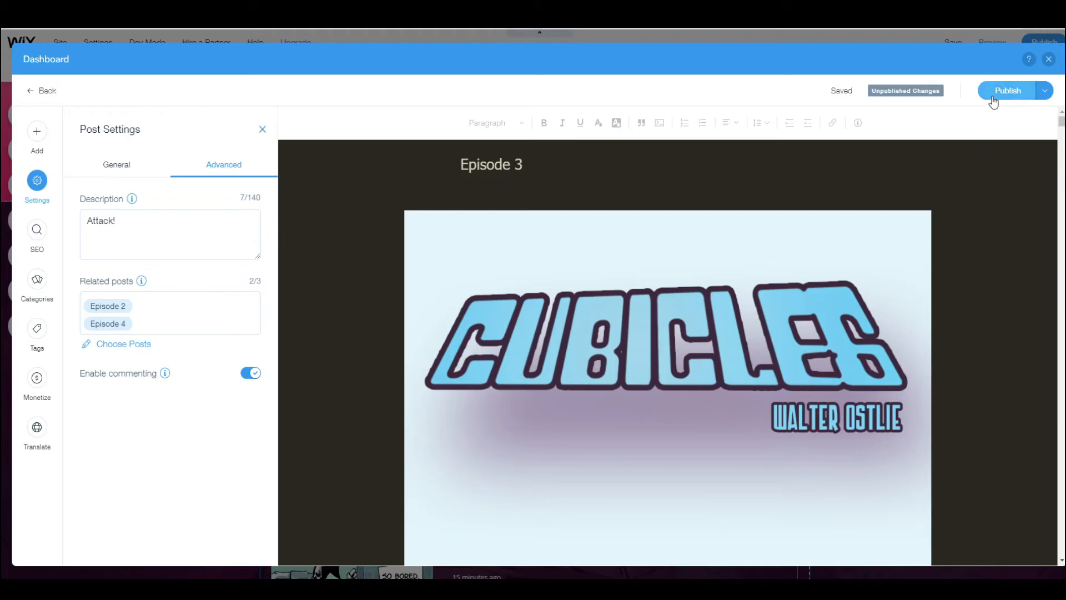
Step: Preview the site and follow the related-post links from Episode 1 through Episode 2 to Episode 3, checking each post's ending
click(993, 43)
click(993, 43)
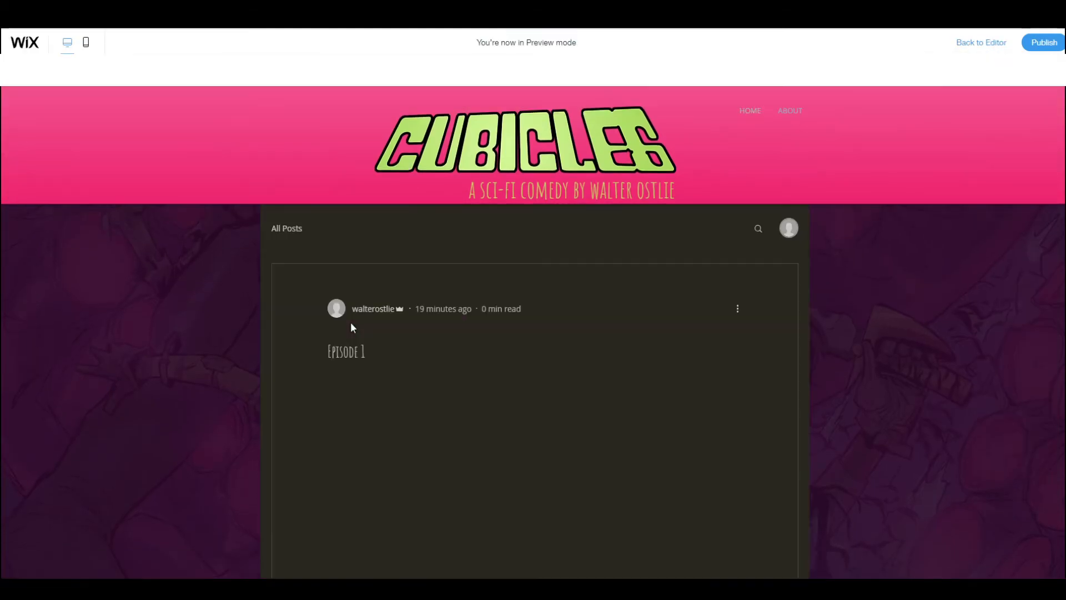
scroll(909, 421, down, 15)
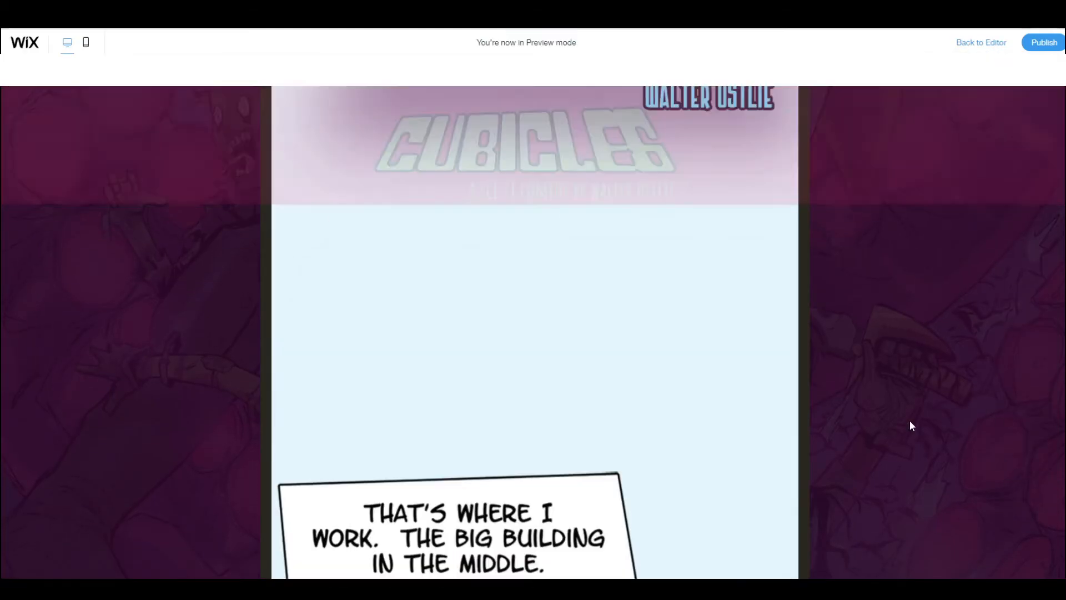
scroll(866, 492, down, 15)
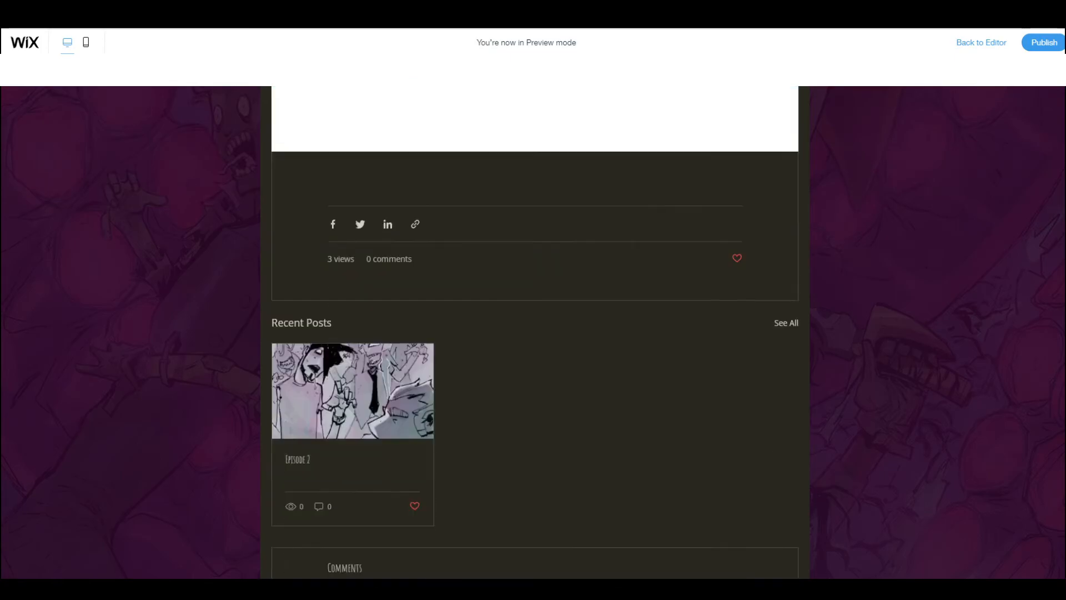
click(380, 348)
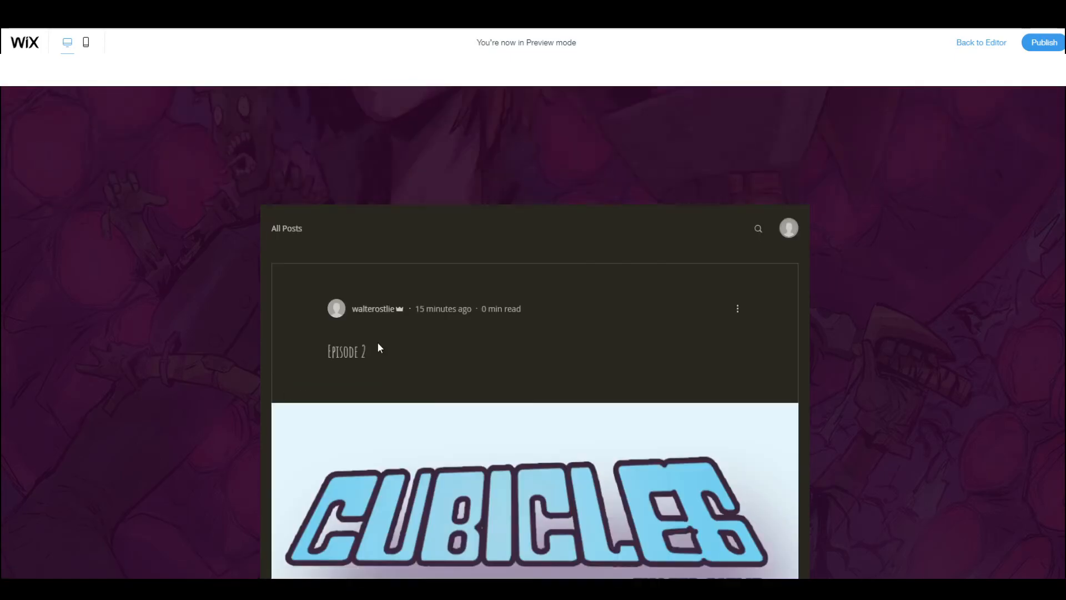
scroll(957, 171, down, 10)
scroll(535, 332, down, 12)
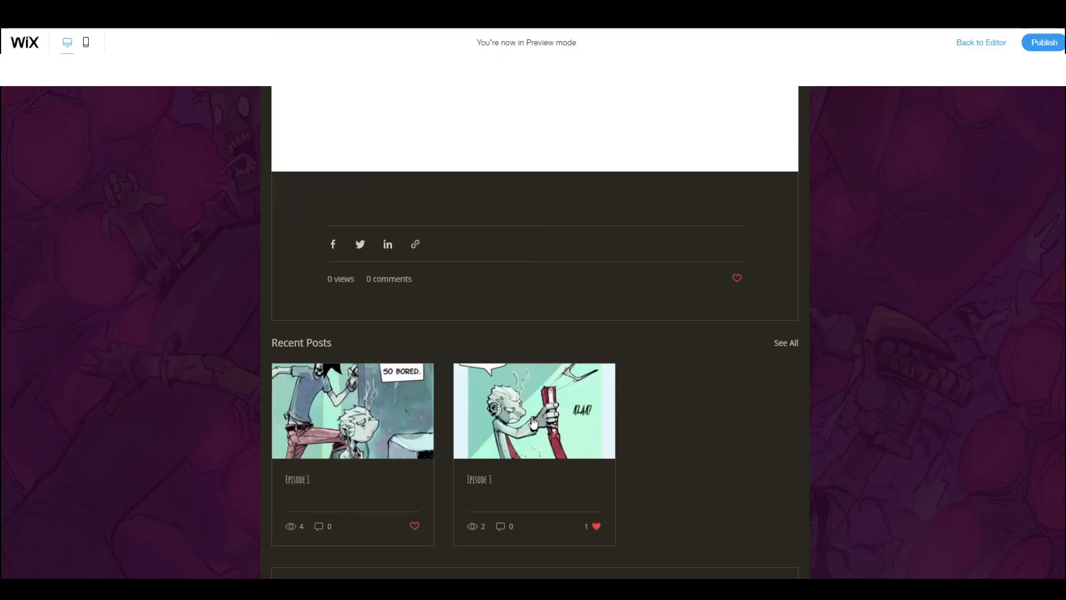
click(533, 422)
scroll(532, 418, down, 5)
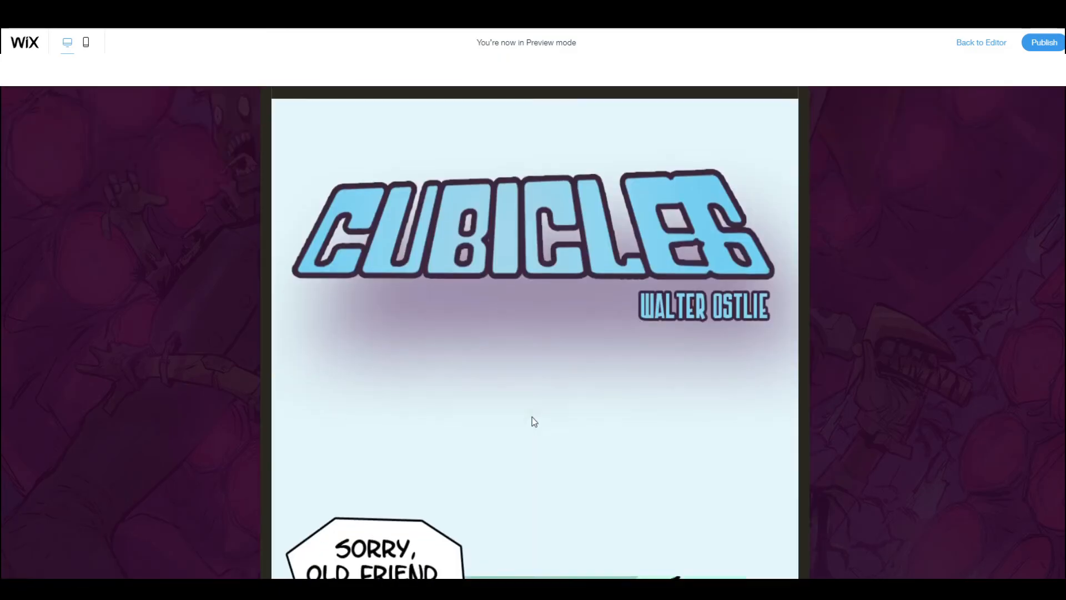
scroll(532, 417, down, 5)
scroll(535, 333, down, 6)
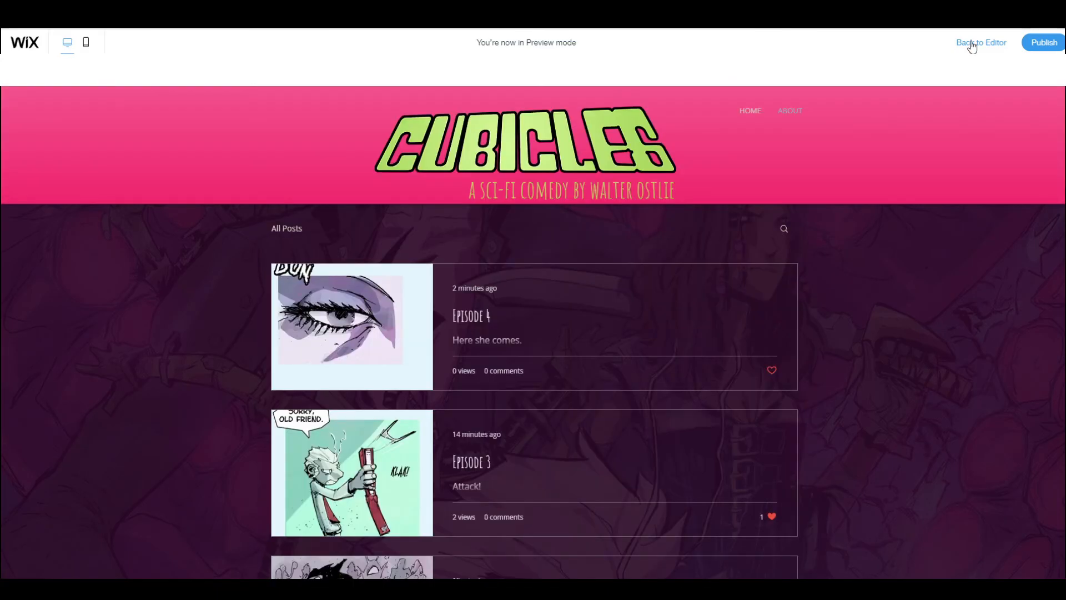
Step: Return to editing and link the Cubicles logo in the header to the HOME page, opening in the current window
click(972, 45)
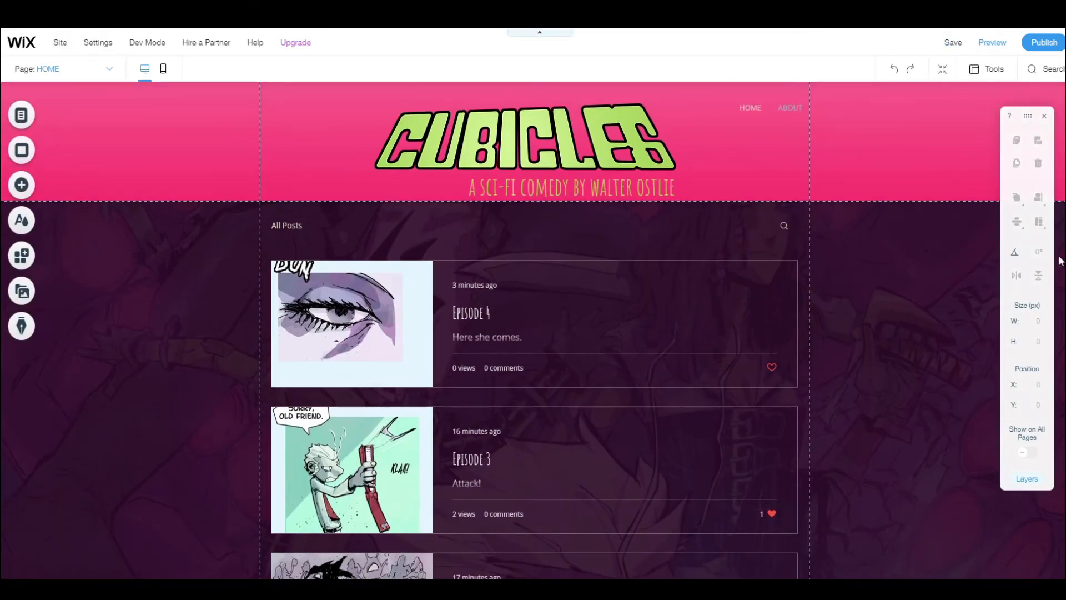
click(555, 161)
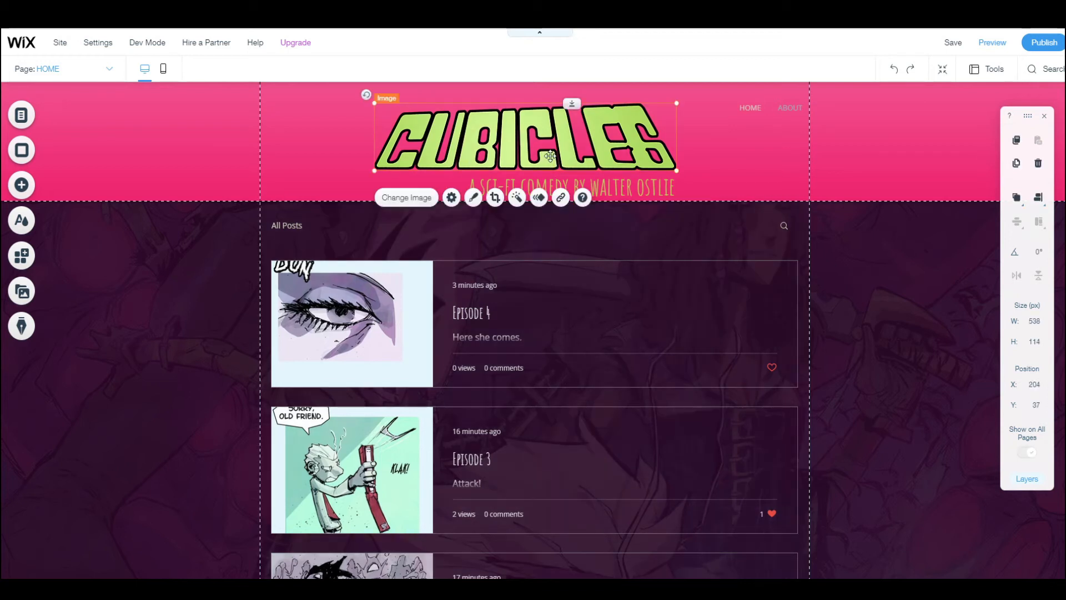
click(561, 198)
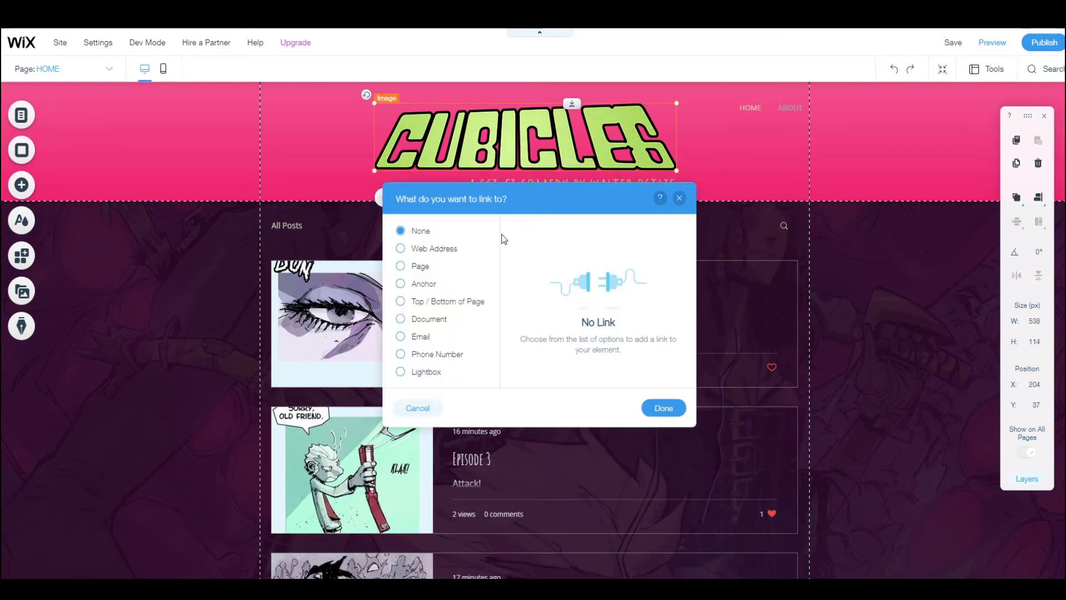
click(418, 267)
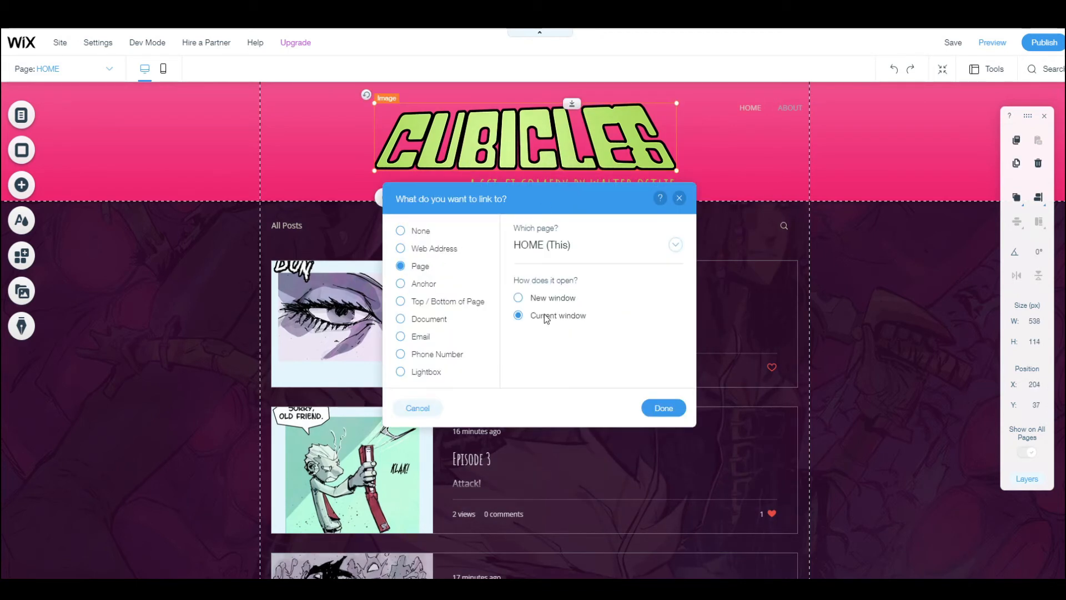
Step: Set the tagline text under the header logo to link to a site page
click(548, 183)
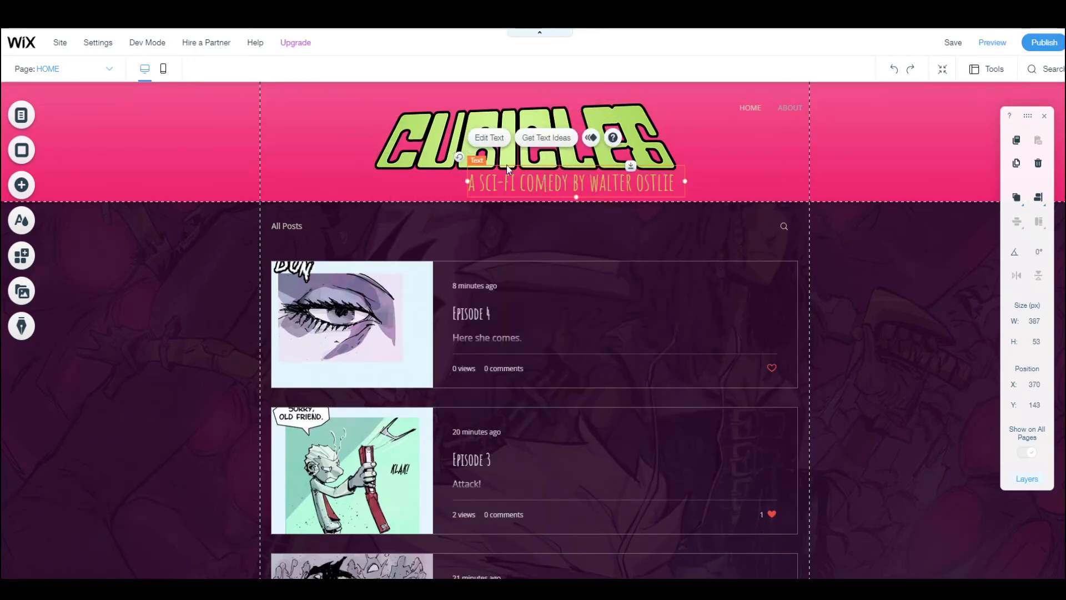
click(489, 137)
click(840, 370)
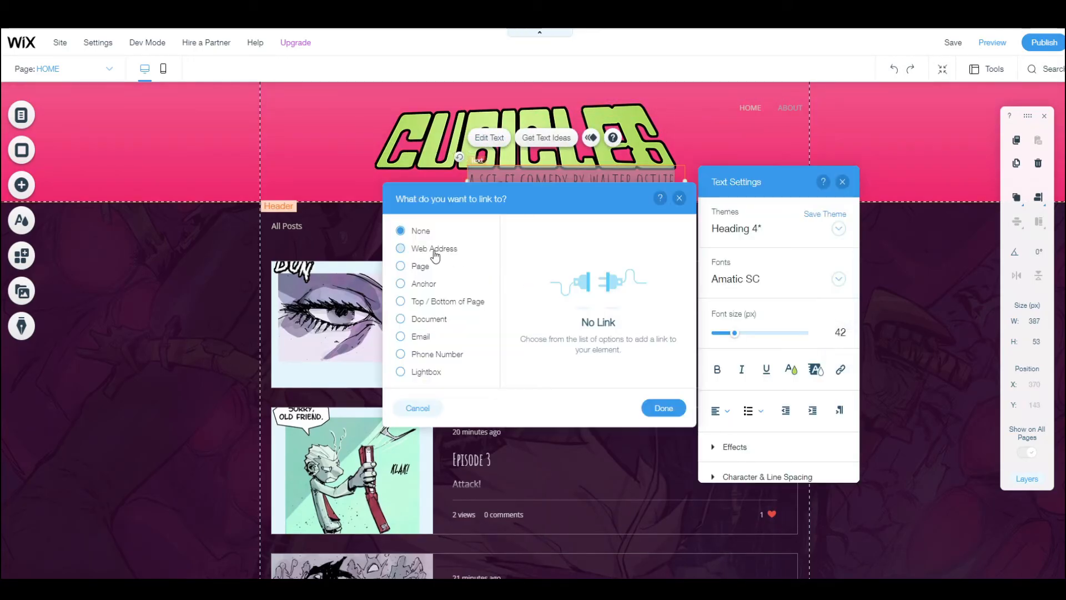
click(421, 267)
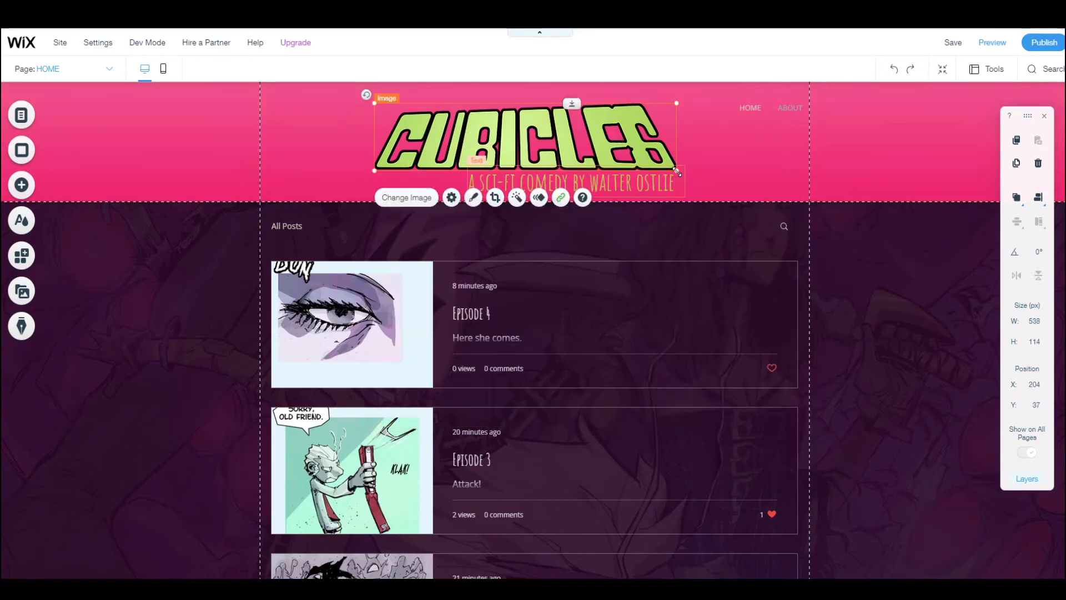
Step: Shrink the logo to about 423 by 90 px at the header's upper left and fit a smaller tagline beneath it
drag(676, 170, 446, 111)
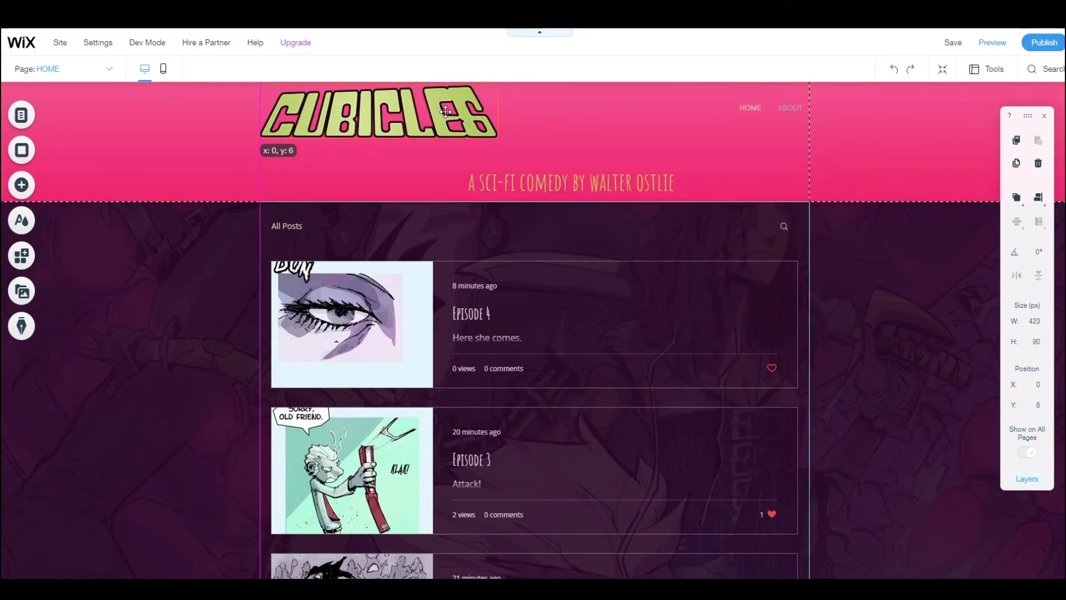
click(530, 180)
drag(612, 179, 433, 146)
Step: Shorten the header so it ends just below the tagline, and publish the site
click(595, 182)
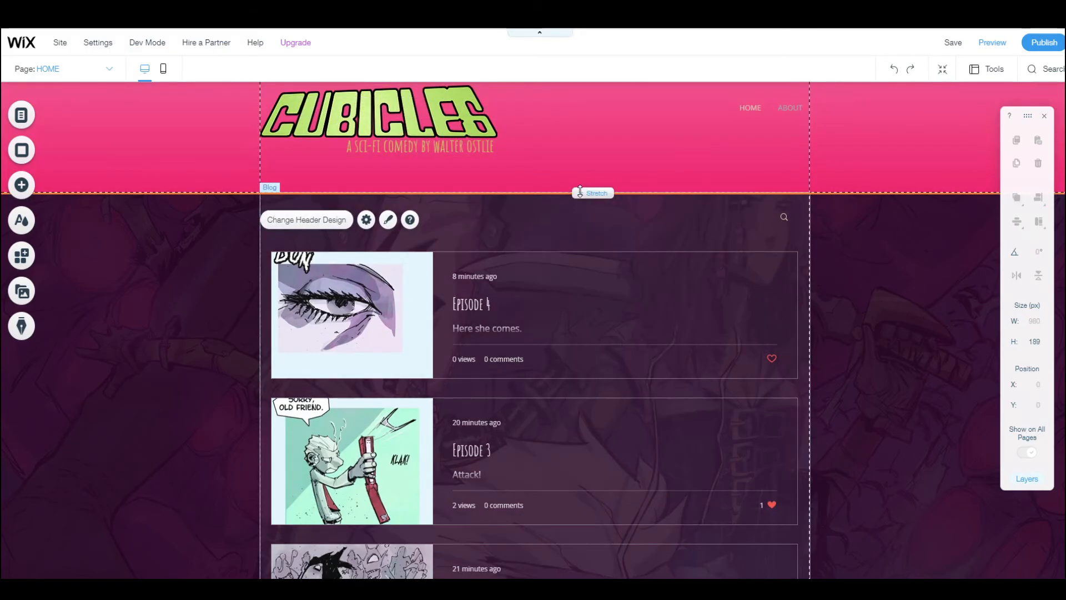
drag(580, 192, 580, 157)
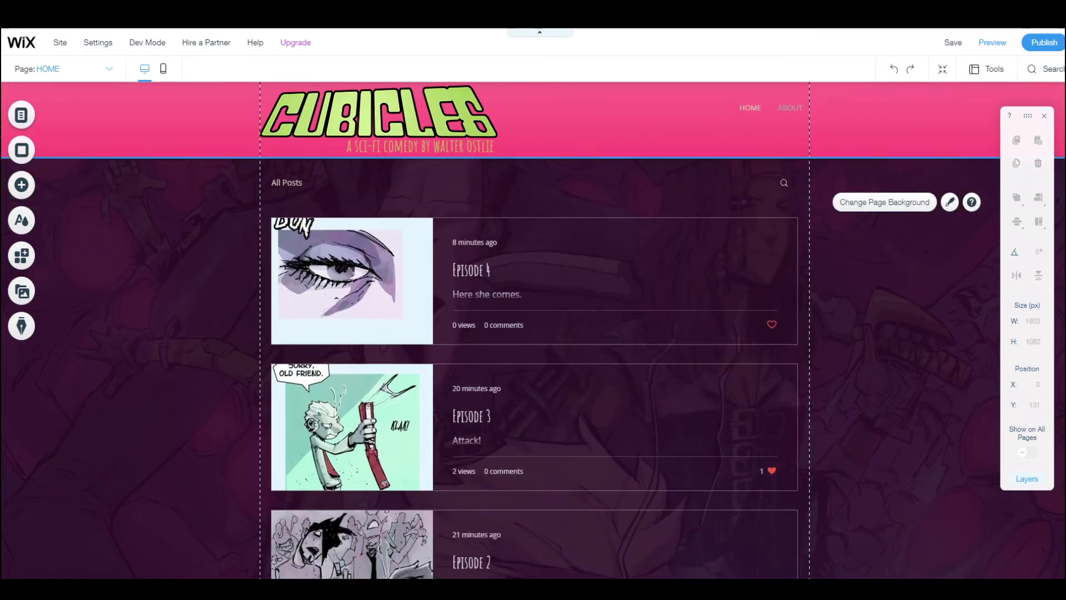
click(1044, 43)
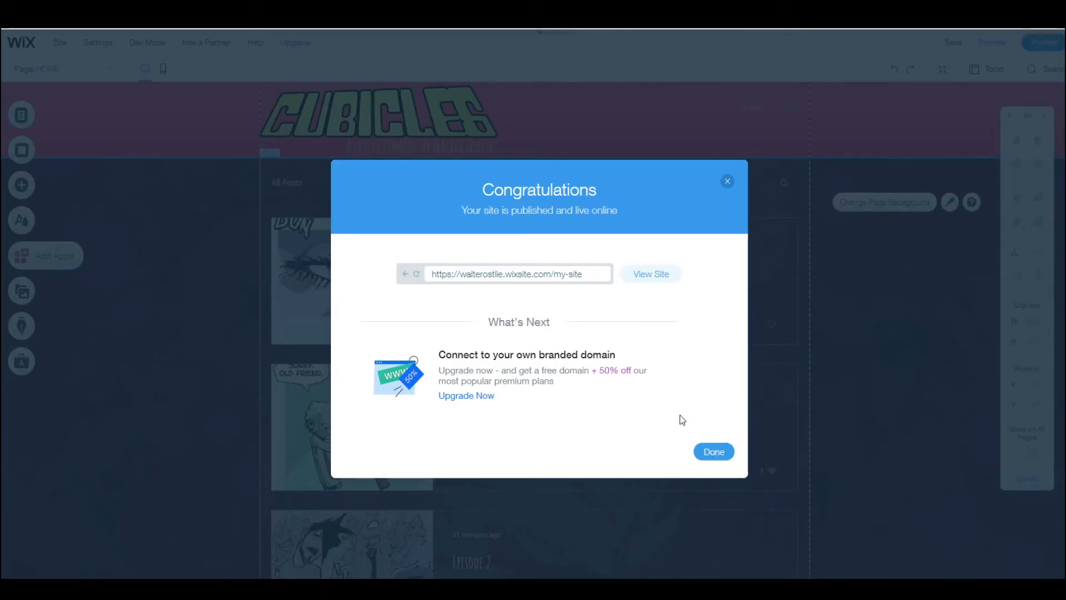
click(716, 452)
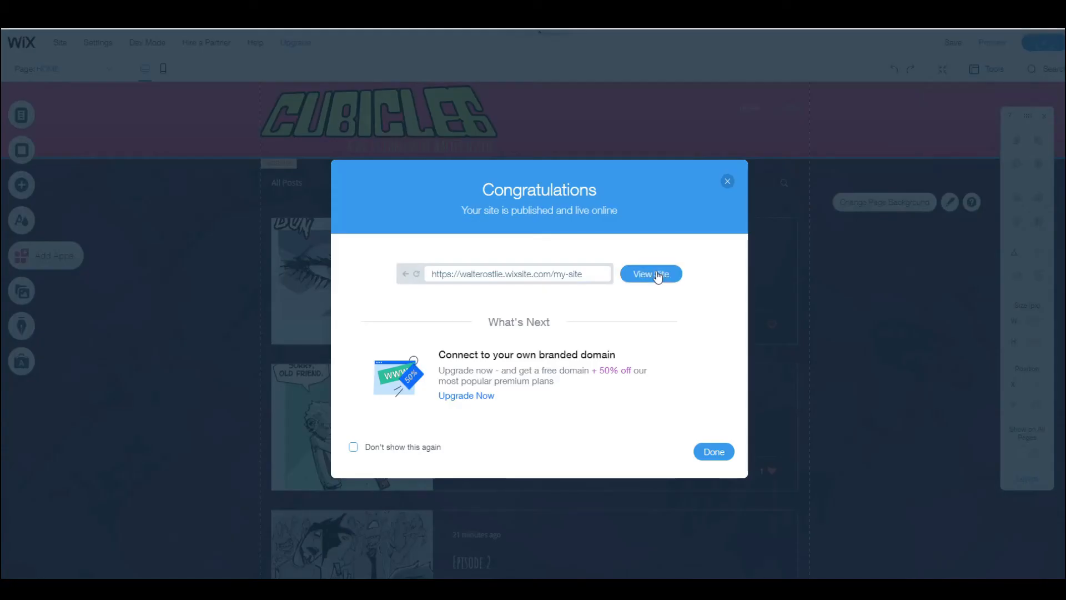
Step: View the published site and open the Episode 1 post to get its web address
click(657, 274)
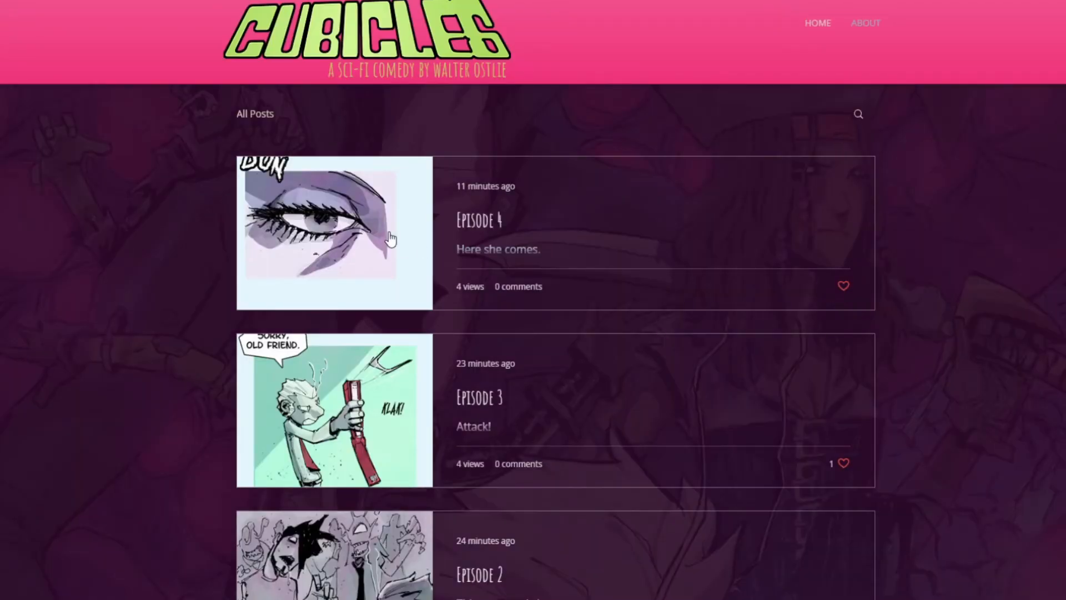
scroll(391, 239, down, 5)
click(376, 469)
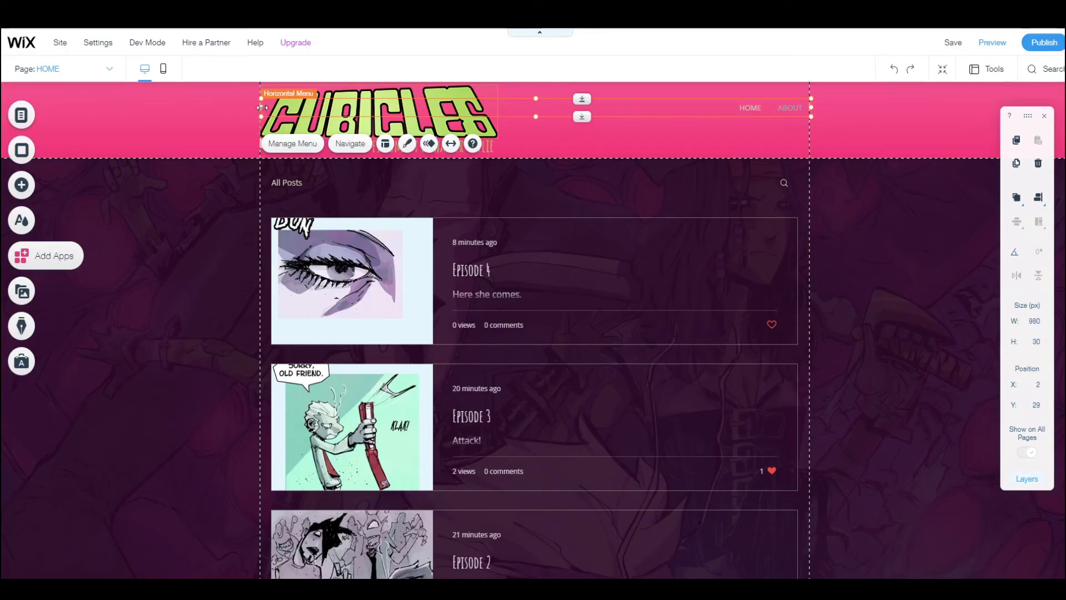
Step: Narrow the header's horizontal menu to about 543 px and add a web-address link to the Episode 1 post, opening in the current window
drag(262, 107, 506, 107)
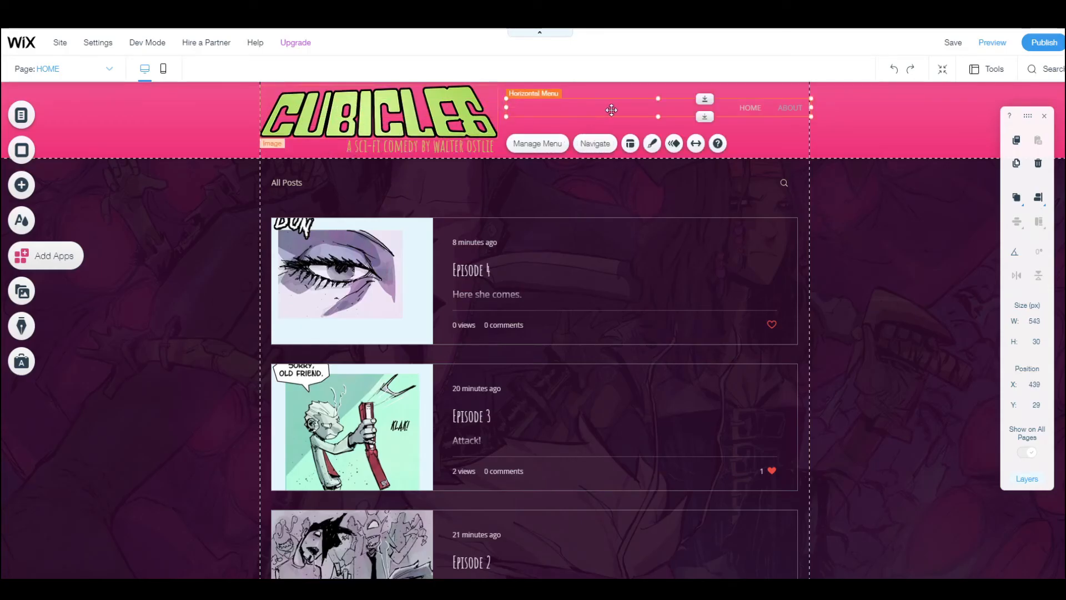
click(537, 144)
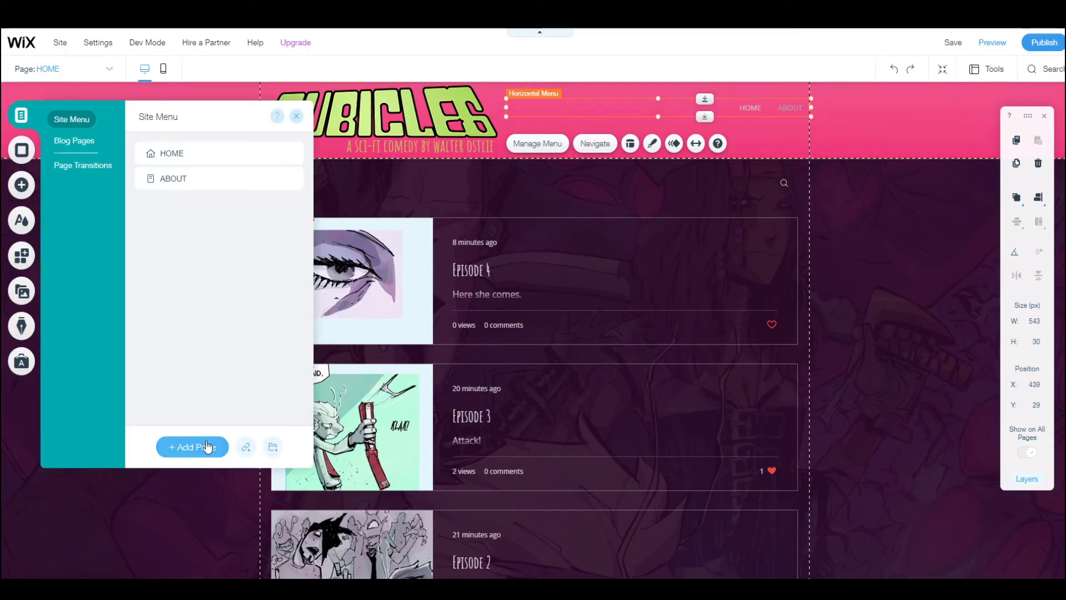
click(246, 449)
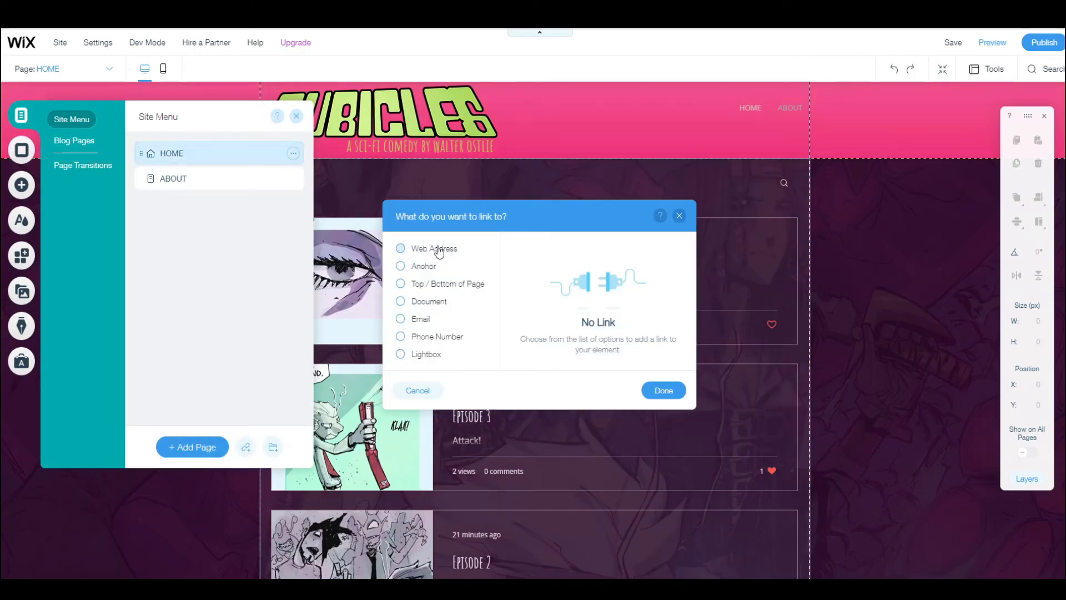
click(439, 251)
key(ctrl+v)
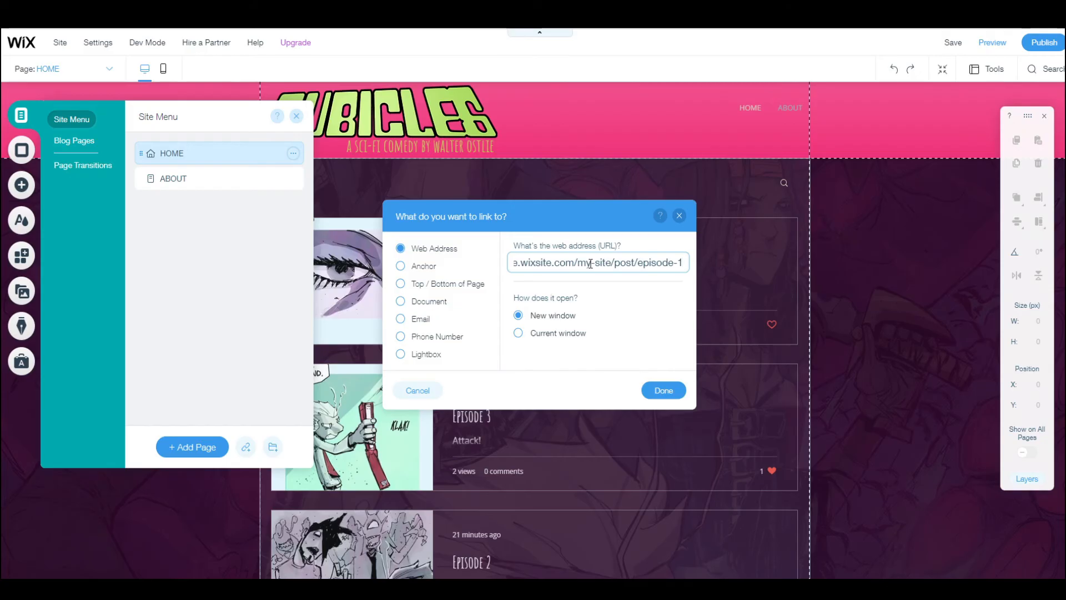
click(555, 334)
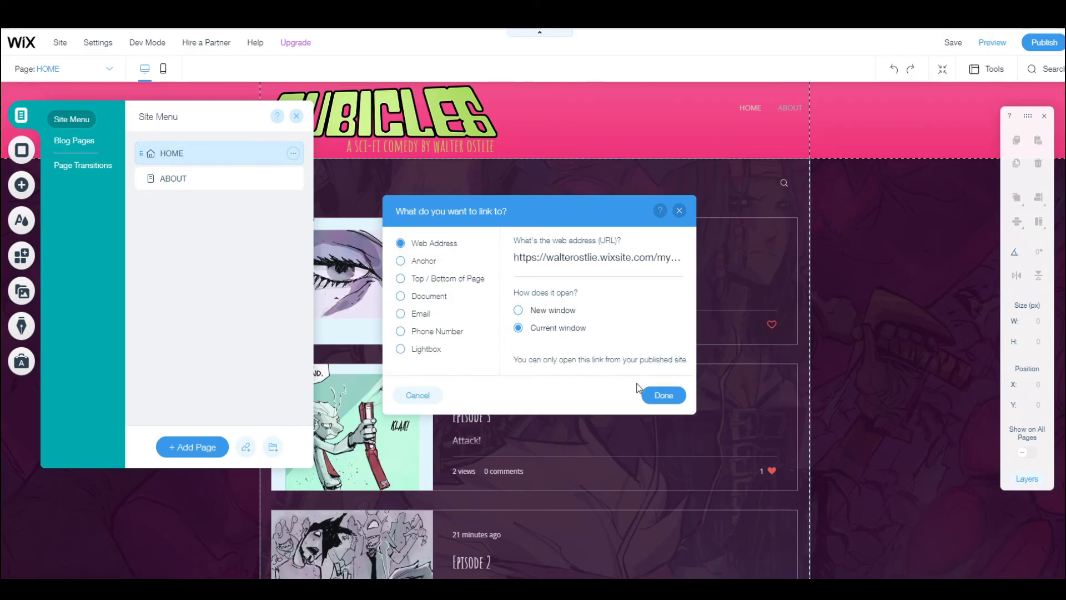
click(662, 394)
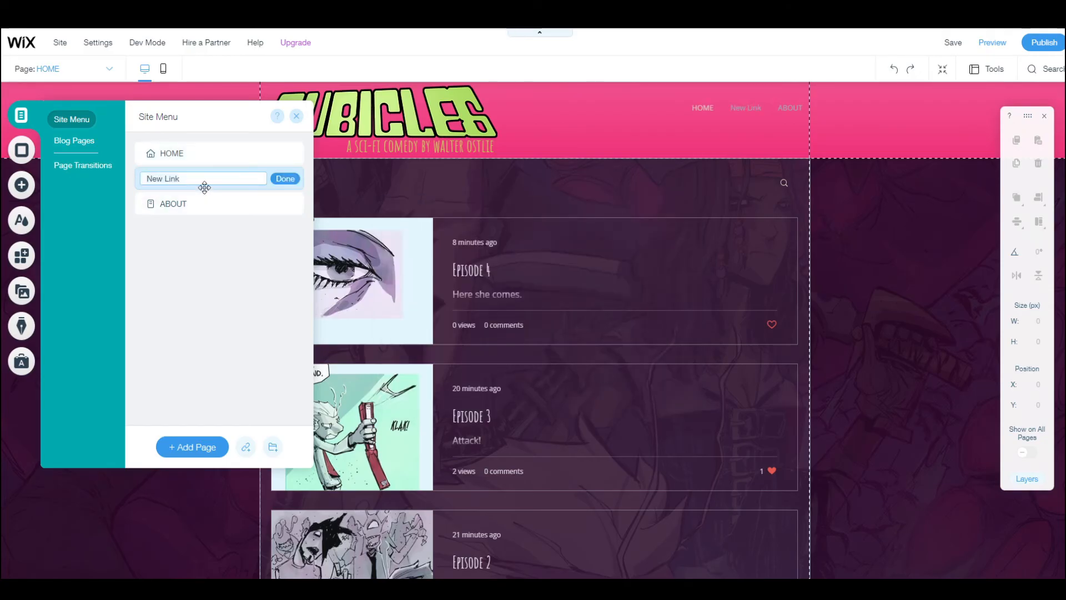
Step: Name the new menu link "READ FIRST EPISODE" and move it above HOME in the site menu
click(284, 179)
drag(257, 184, 254, 153)
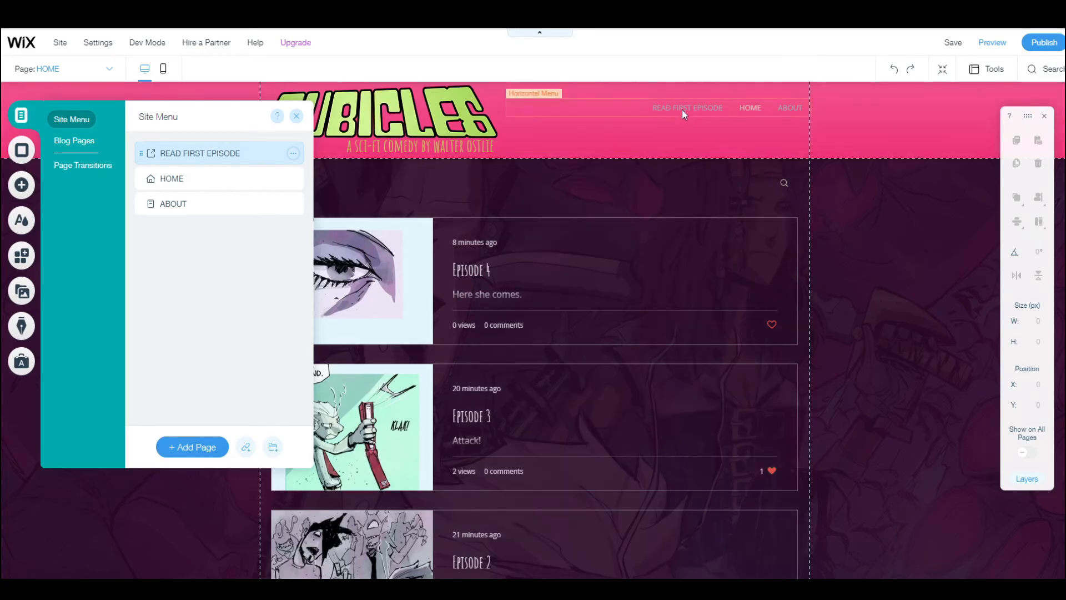
Step: Customize the horizontal menu's design, setting the text color of its regular state to white
click(682, 109)
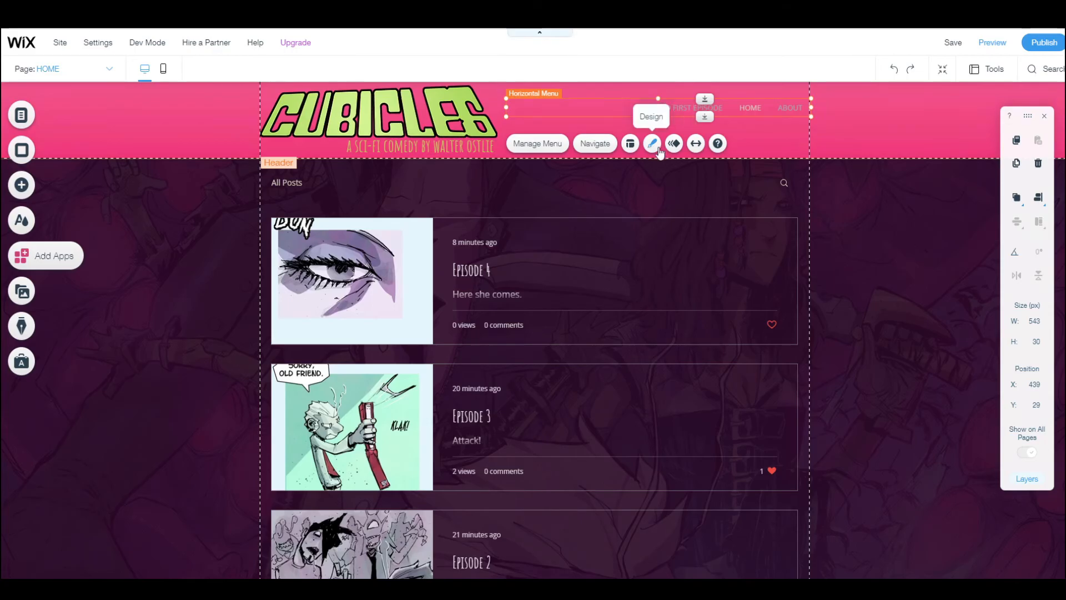
click(661, 152)
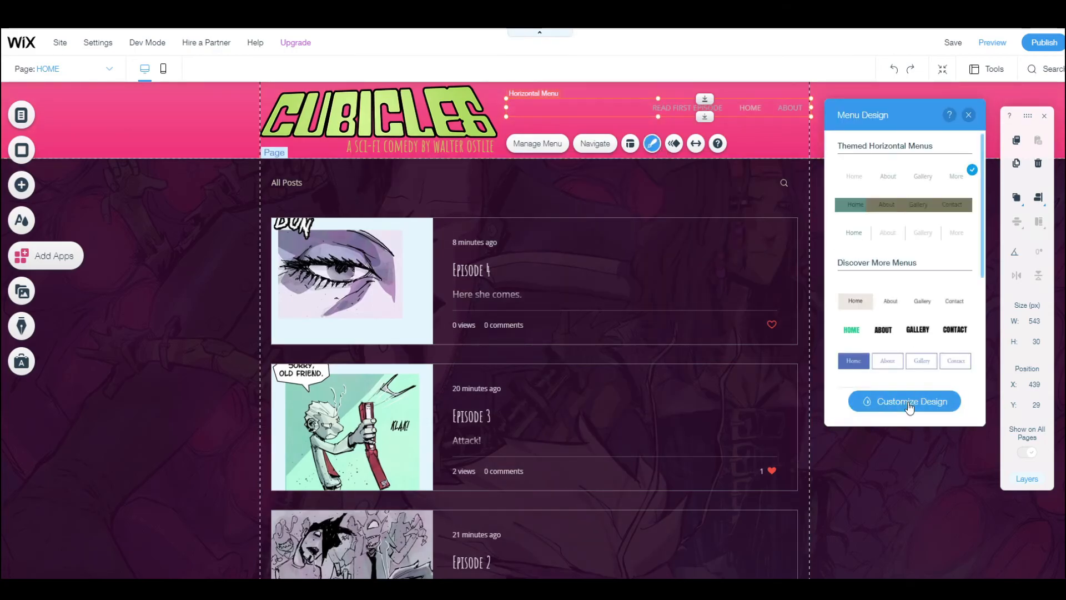
click(877, 403)
click(964, 279)
click(869, 312)
click(949, 356)
scroll(949, 356, down, 2)
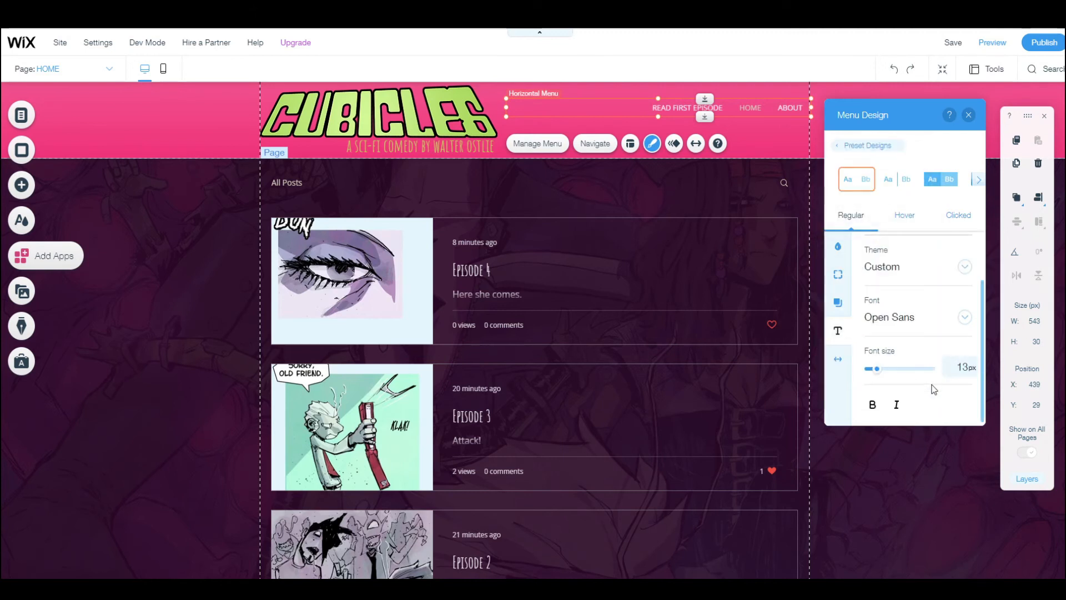
Step: Set the menu text color to the custom green #BADA55 for both the hover and clicked states
click(907, 216)
click(961, 277)
click(867, 332)
click(922, 155)
click(959, 215)
click(963, 276)
click(867, 332)
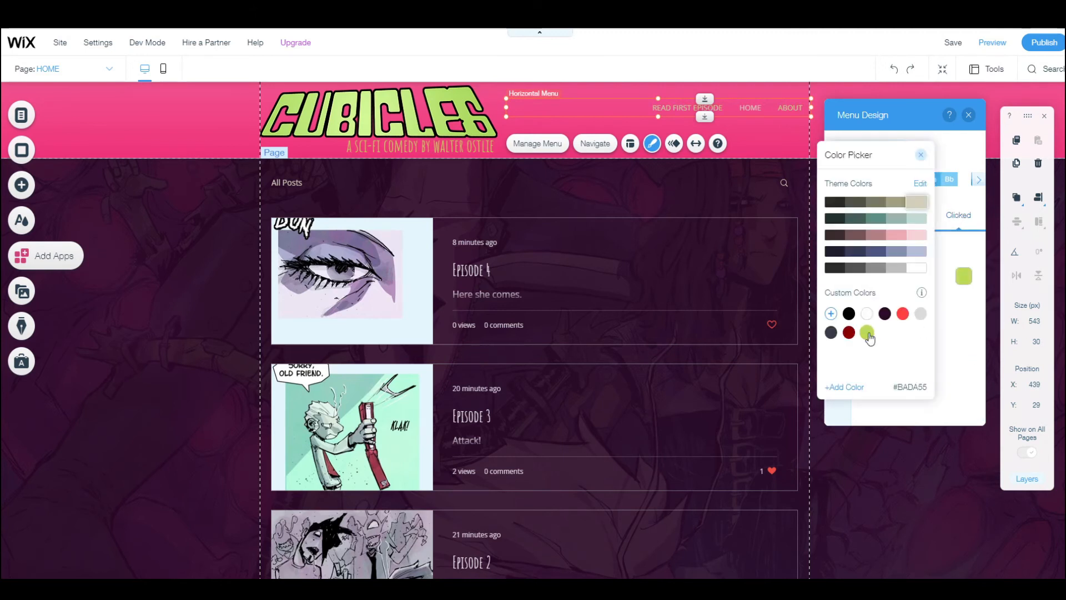
Step: Replace the footer's circular portrait with the comic creator's photo and recolor the subscriber form with a green Subscribe Now button
click(922, 155)
click(815, 249)
scroll(605, 339, down, 8)
click(595, 455)
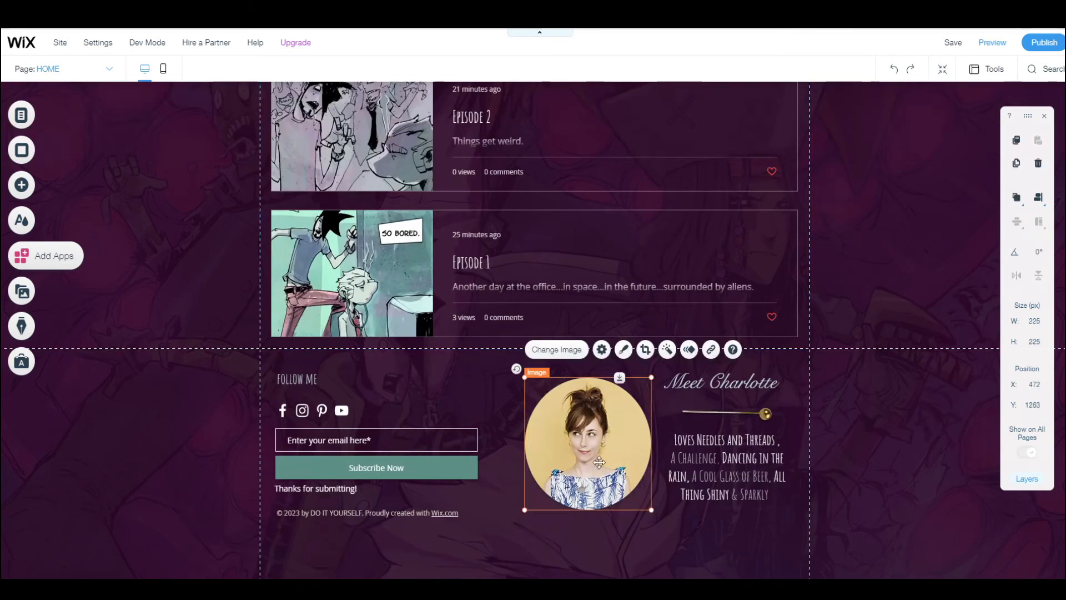
click(576, 353)
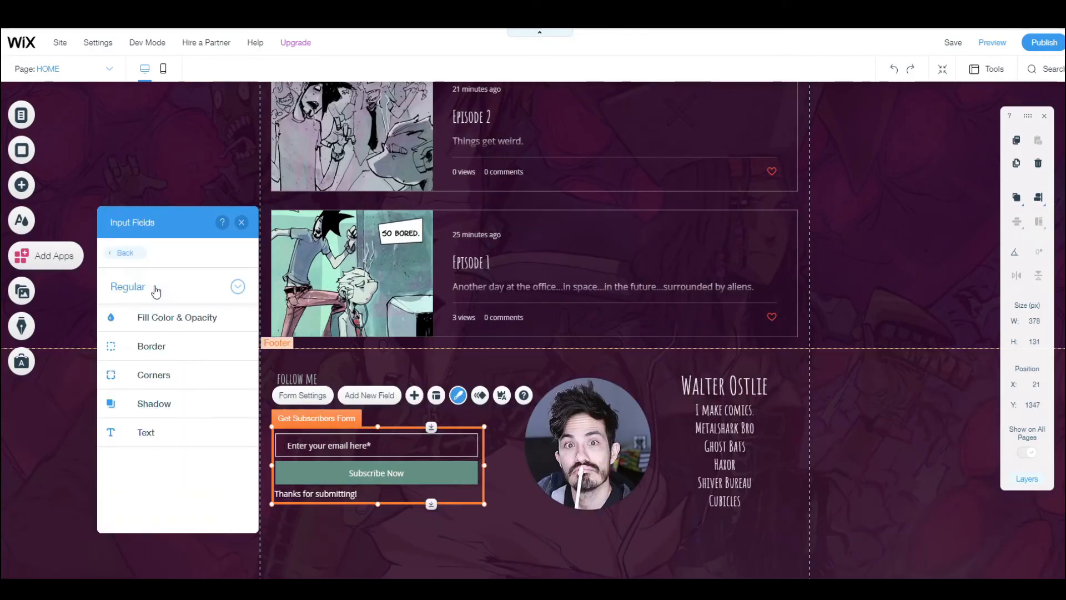
click(177, 317)
click(236, 360)
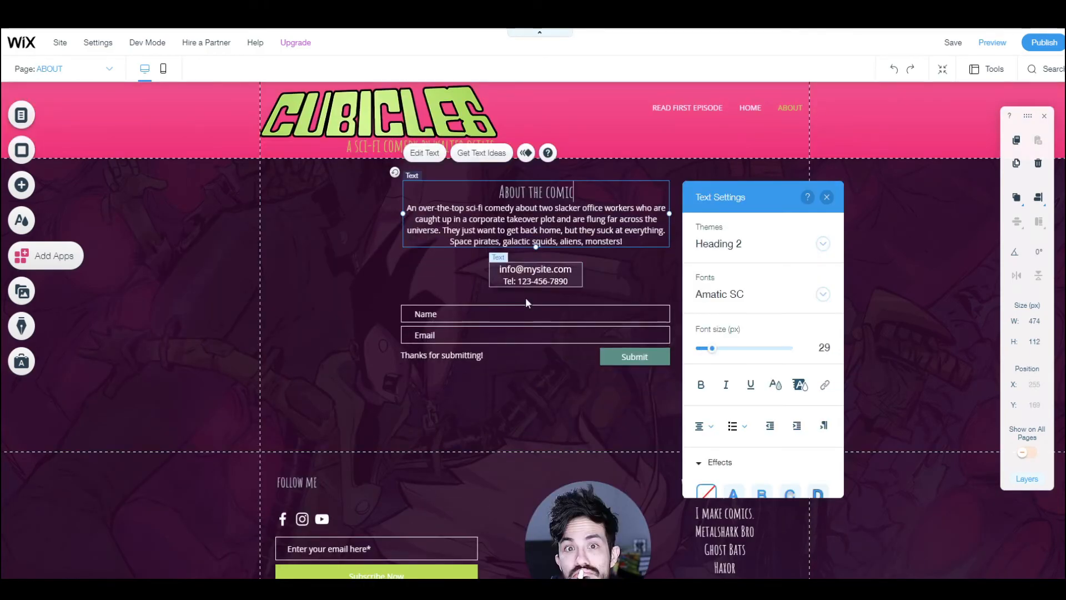
Step: Remove the contact form from the About page and add the comic's cover image, 327 by 505 px, with the description beside it
click(525, 311)
click(21, 185)
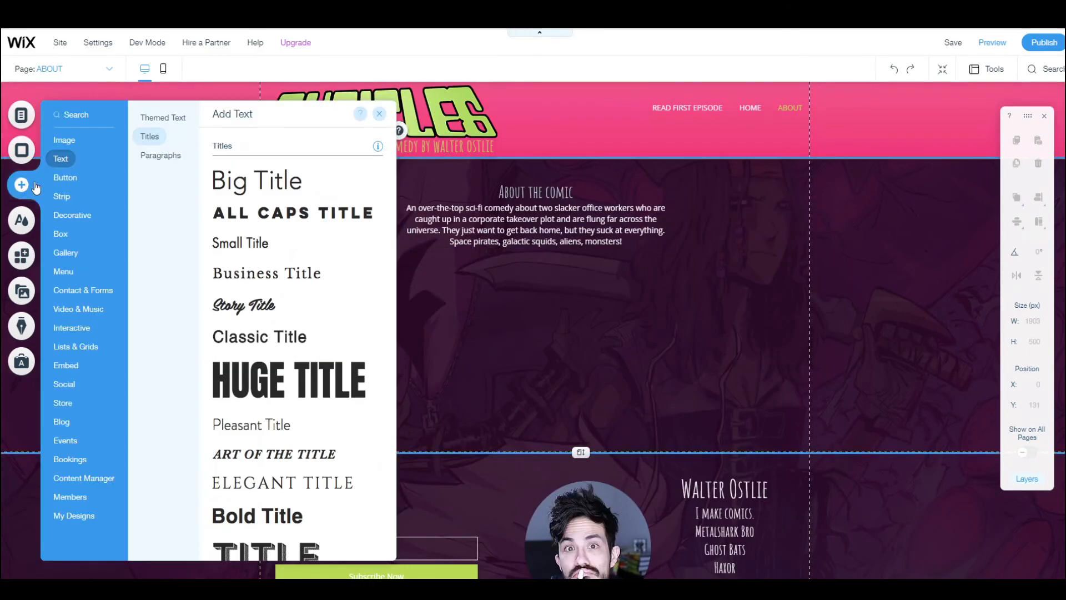
click(64, 139)
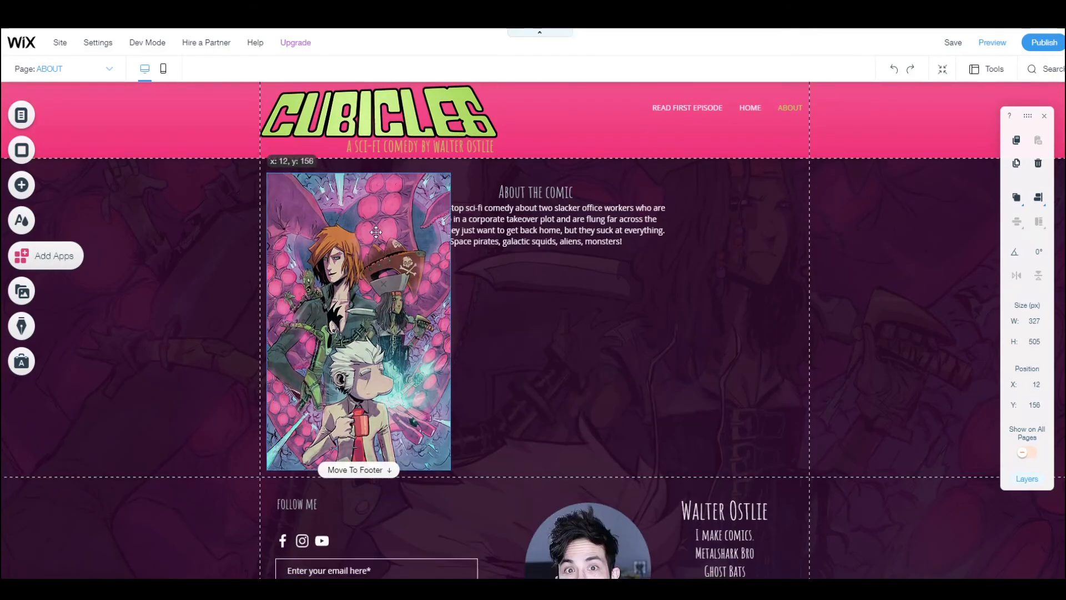
click(574, 226)
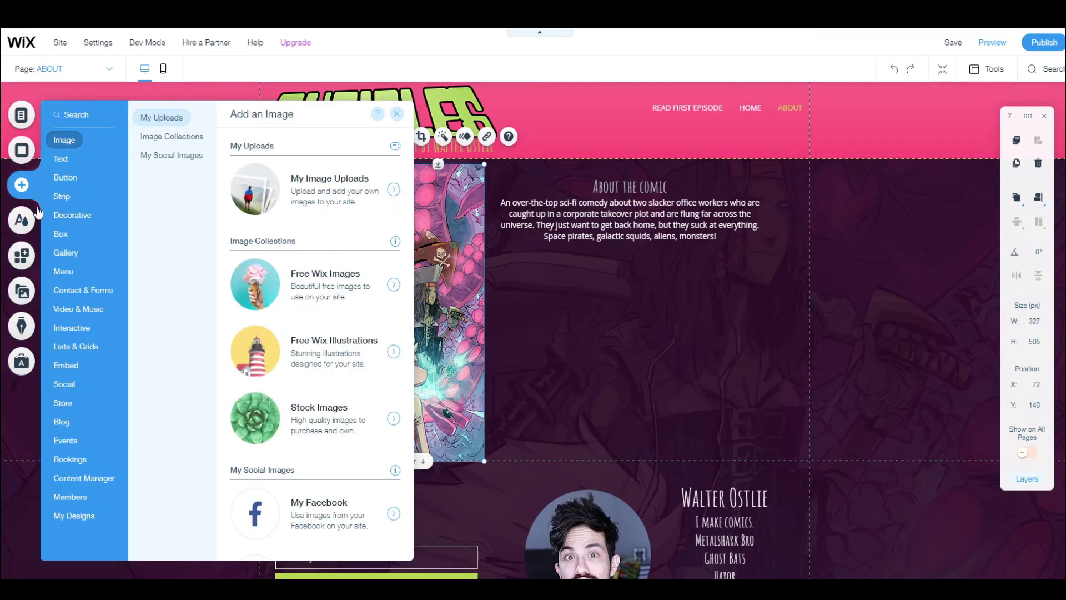
Step: Add an RSS button from the blog elements and place it in the header before the READ FIRST EPISODE link
click(65, 181)
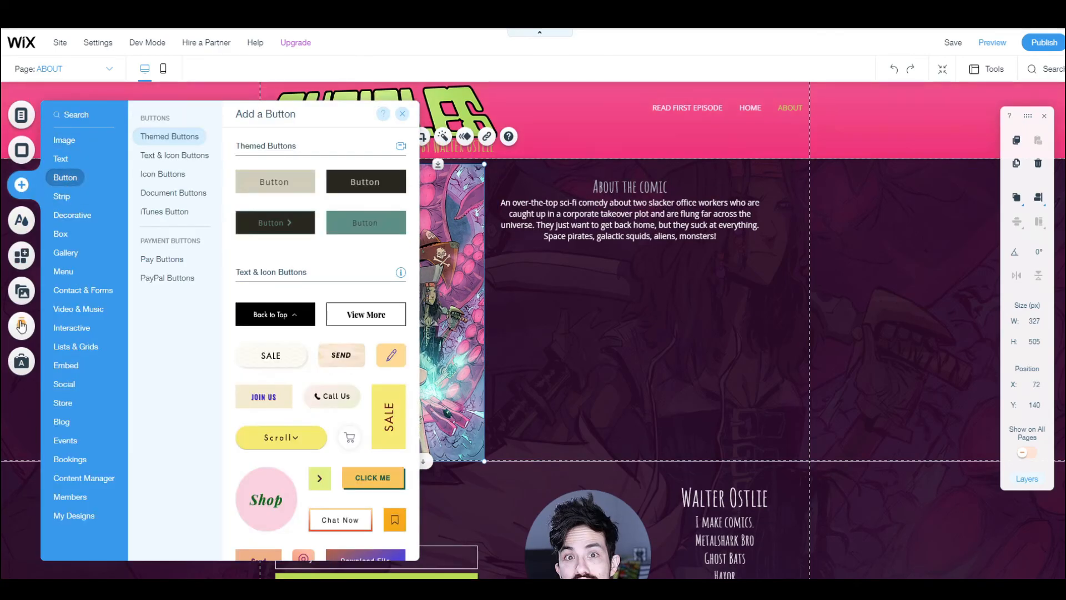
click(21, 326)
click(89, 160)
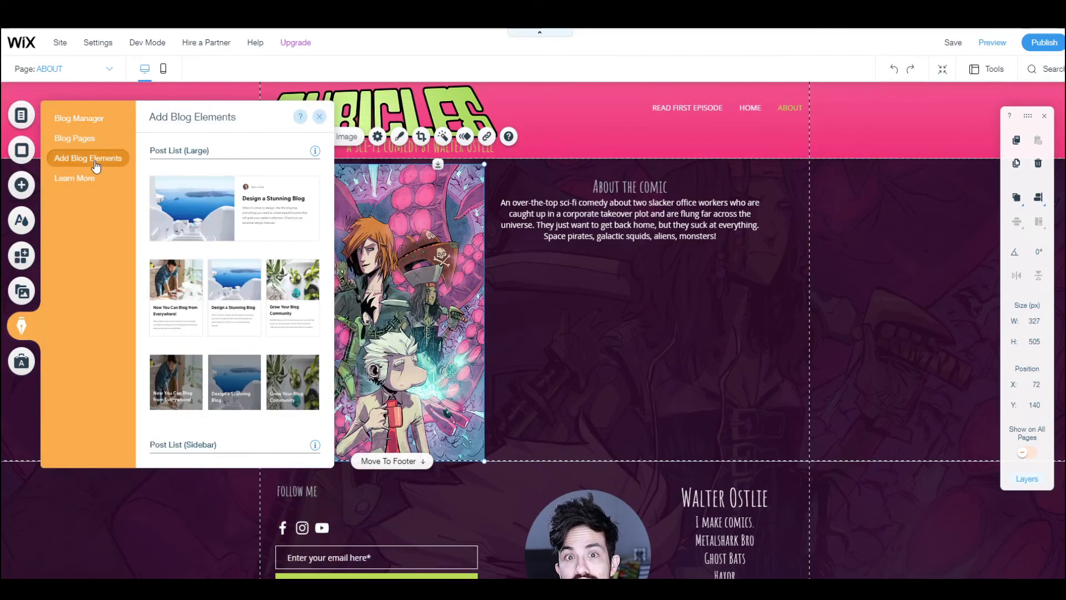
scroll(210, 286, down, 10)
click(158, 233)
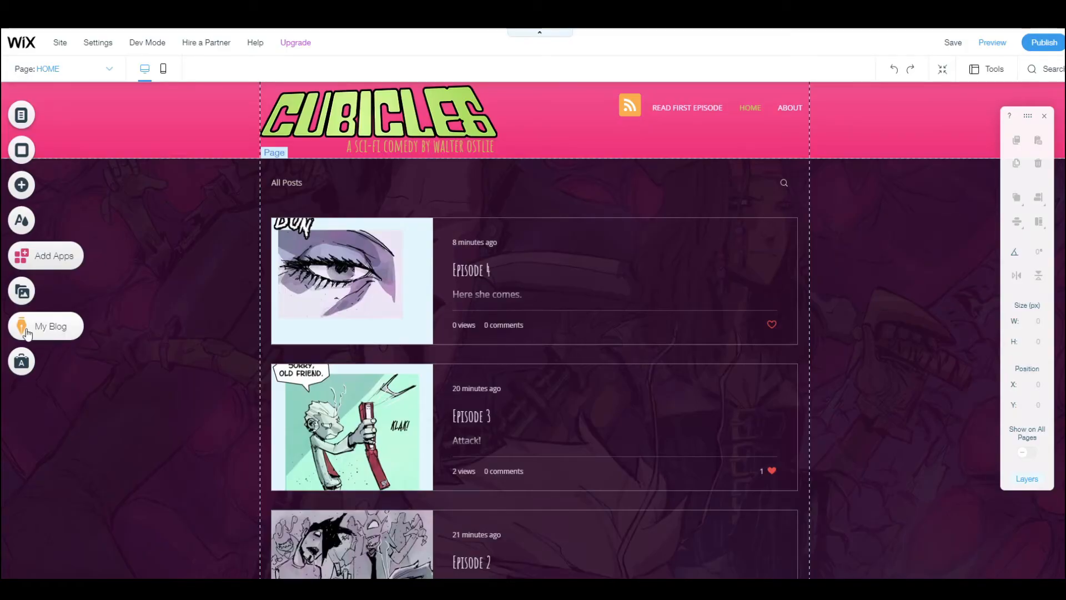
Step: Open the Episode 4 post from the blog's post manager and start monetizing it with a subscription plan
click(22, 330)
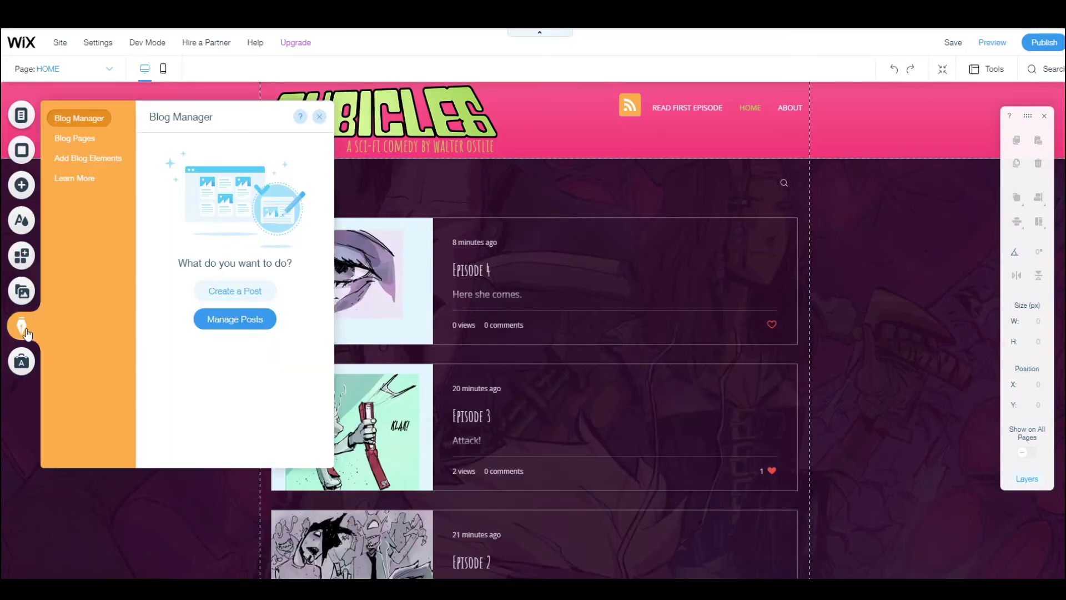
click(241, 328)
click(864, 216)
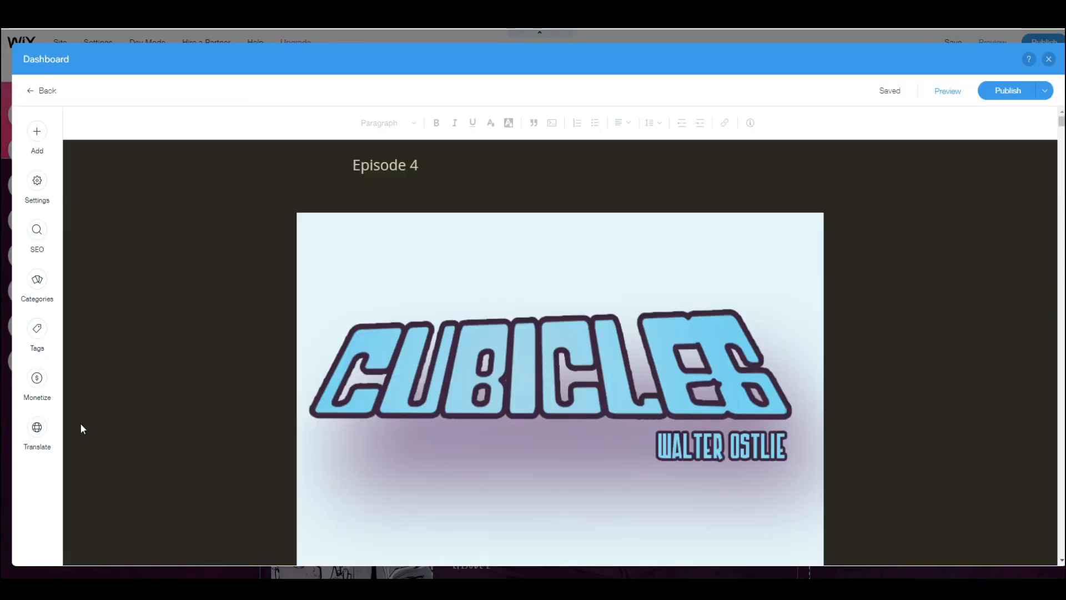
click(39, 381)
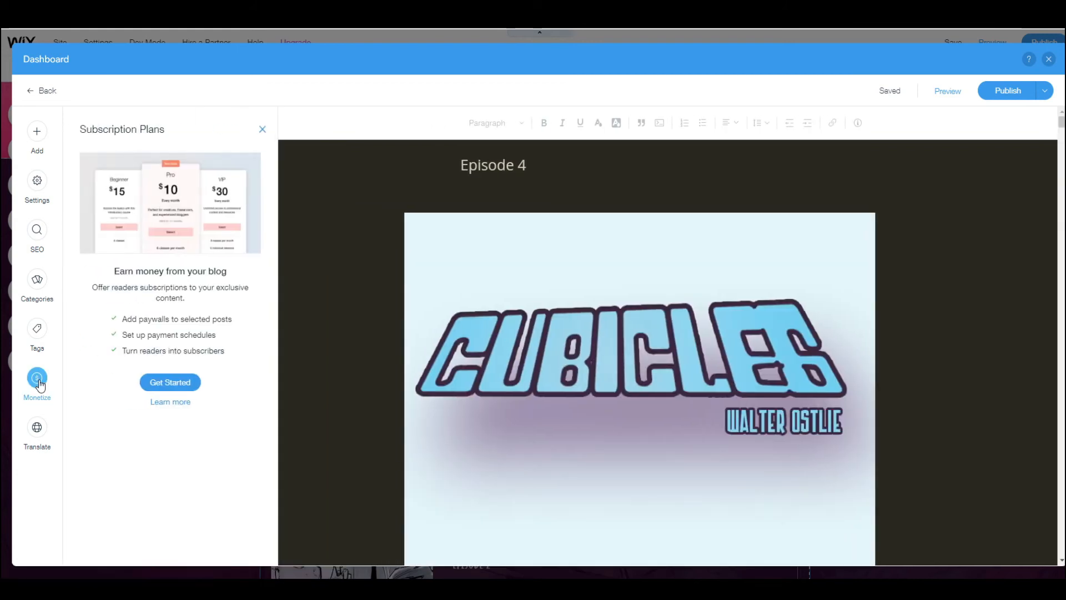
click(170, 382)
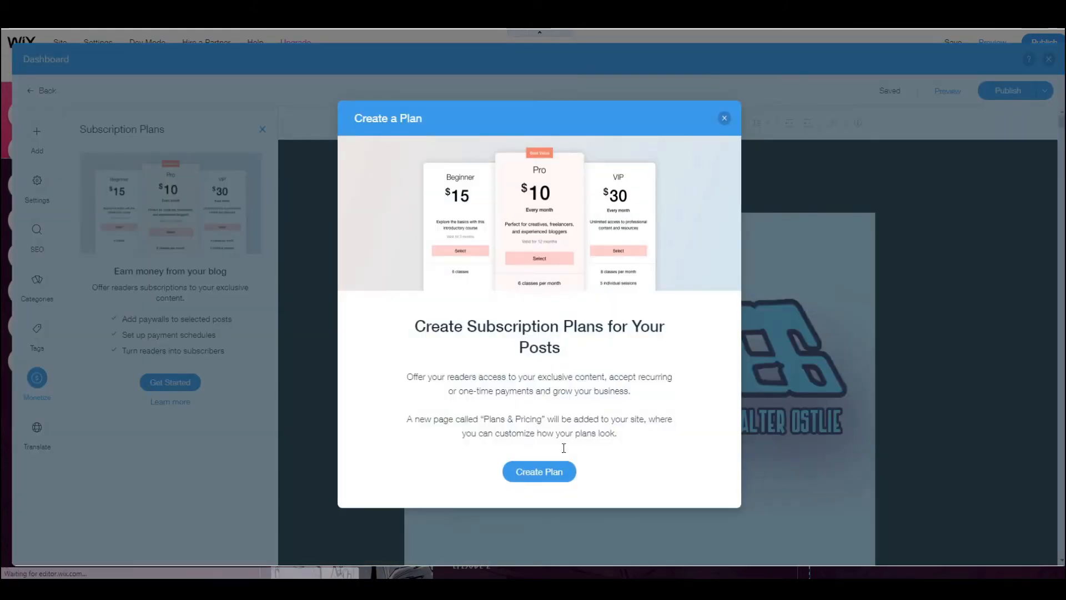
Step: Create a plan named "Fast Pass" with the tagline "Get access to episodes as soon as they are done."
click(559, 481)
click(341, 222)
text(Fast )
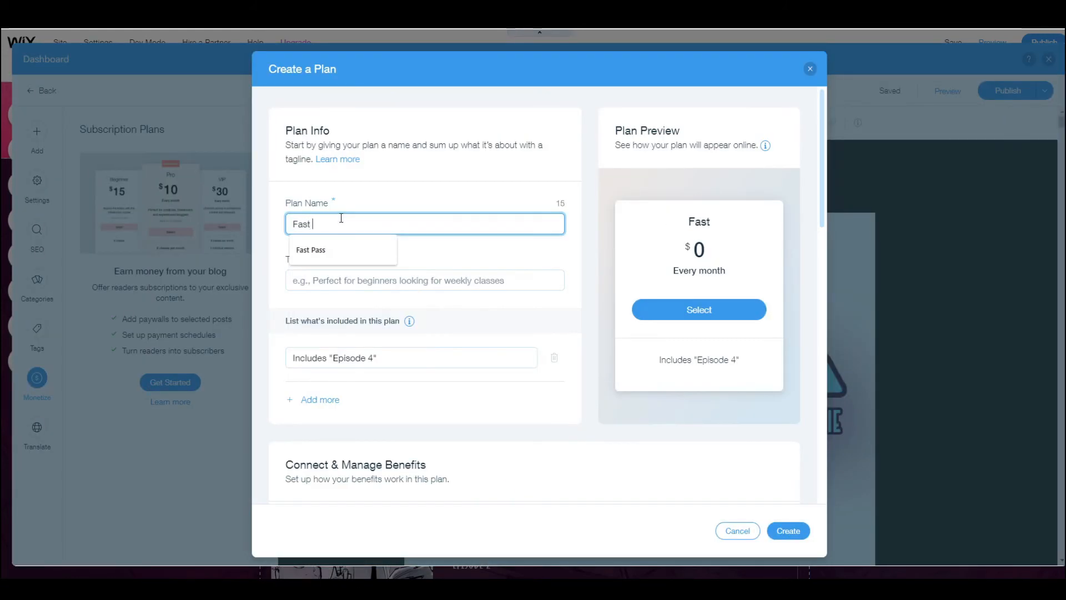
text(Pass)
click(369, 283)
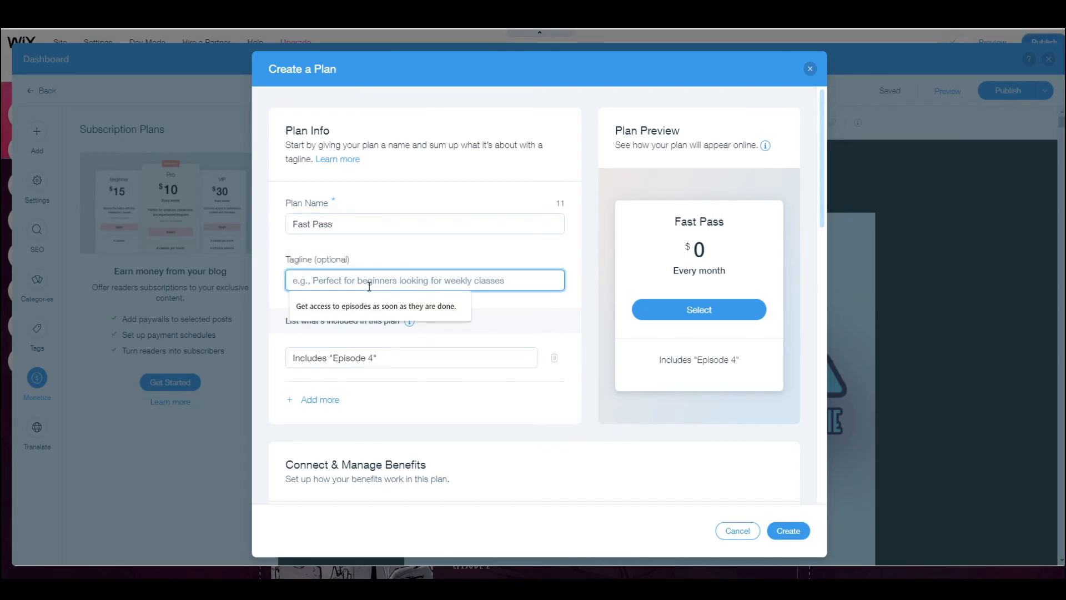
click(373, 306)
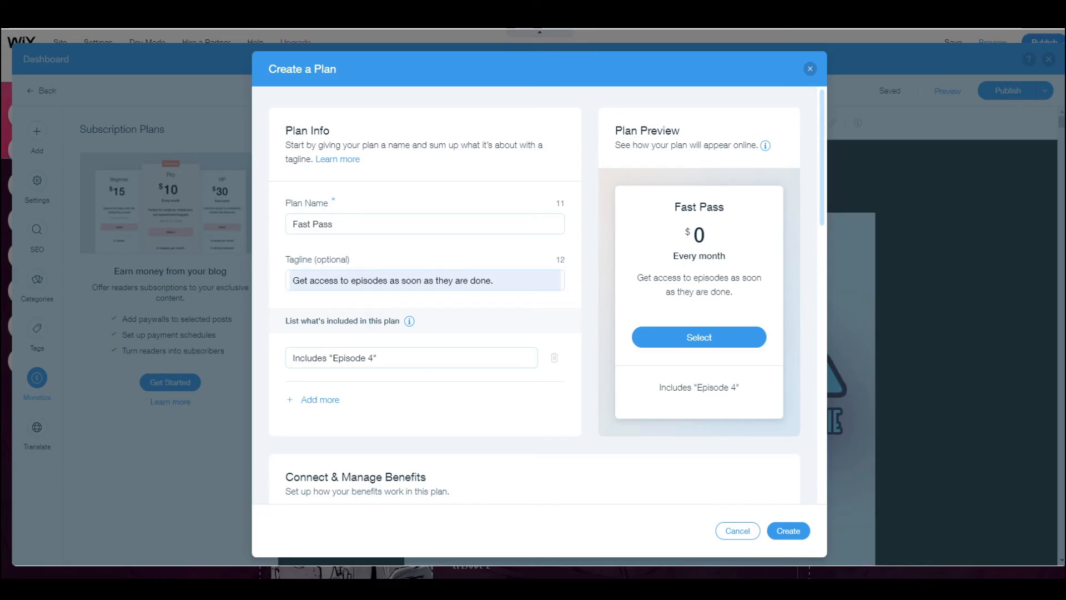
Step: Set the plan's recurring monthly price to $1 with its length until canceled, and create the plan
scroll(523, 358, down, 2)
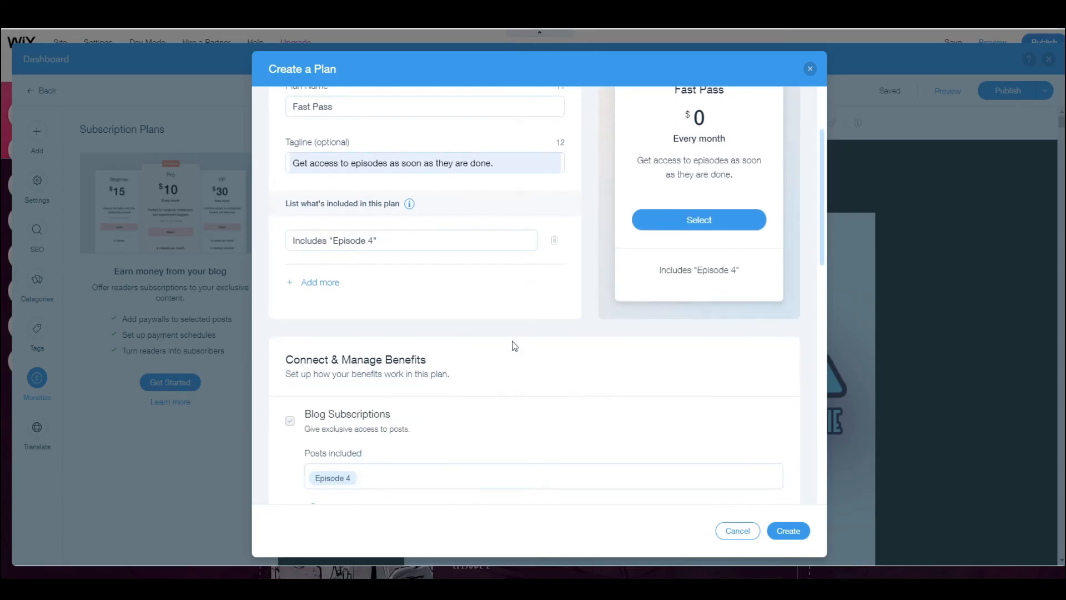
scroll(514, 346, down, 3)
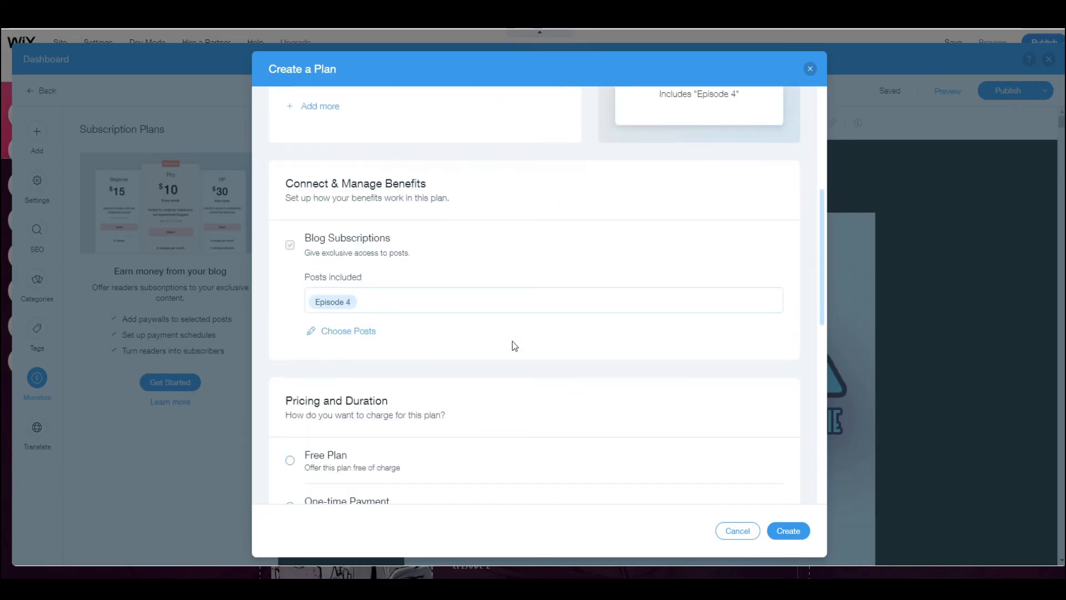
scroll(512, 345, down, 4)
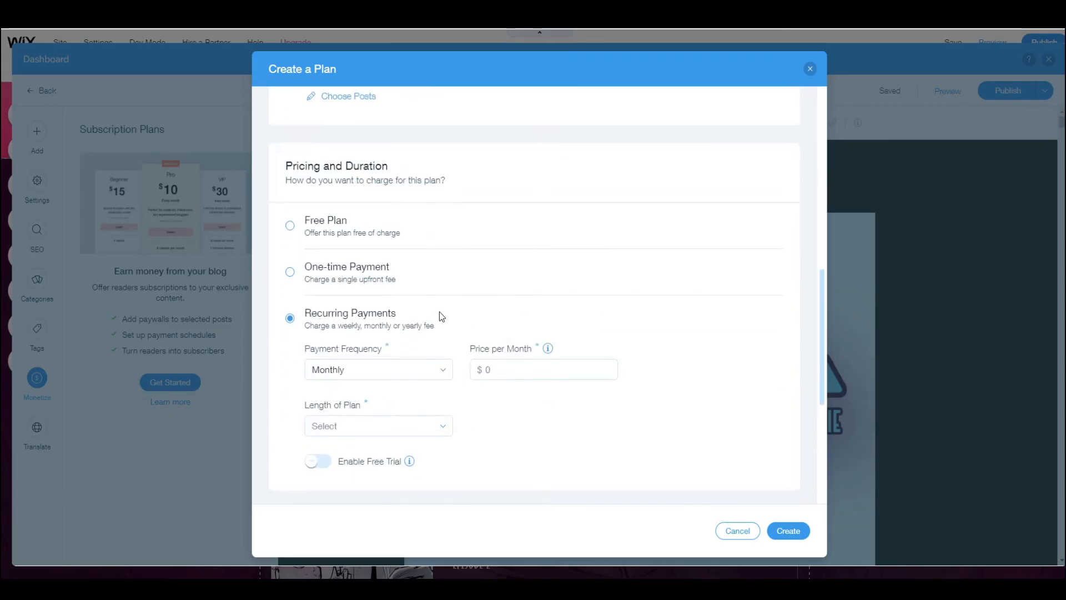
click(509, 371)
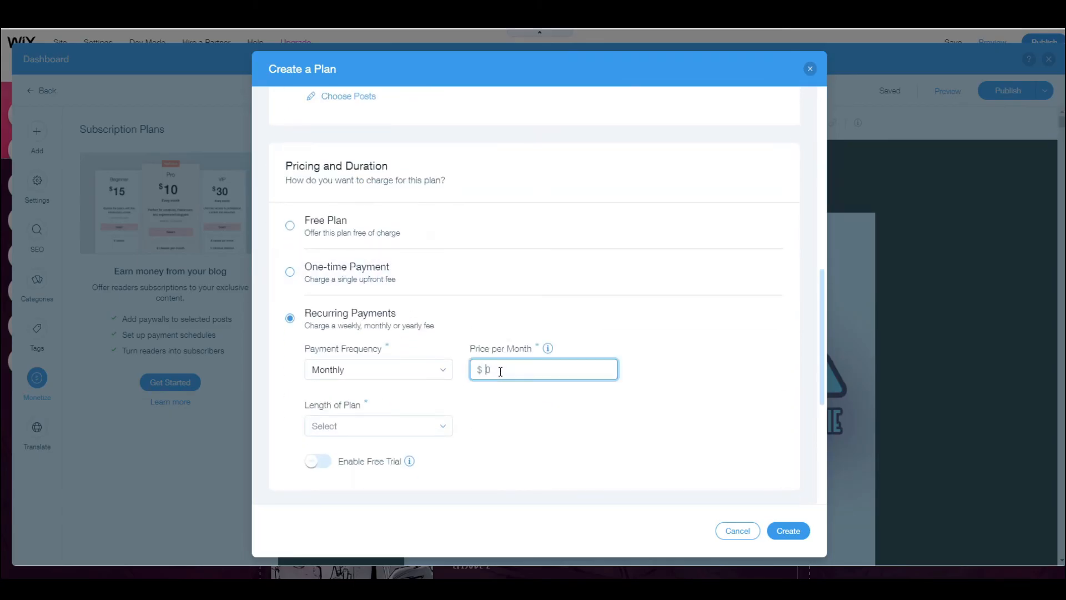
text(1)
scroll(702, 374, down, 2)
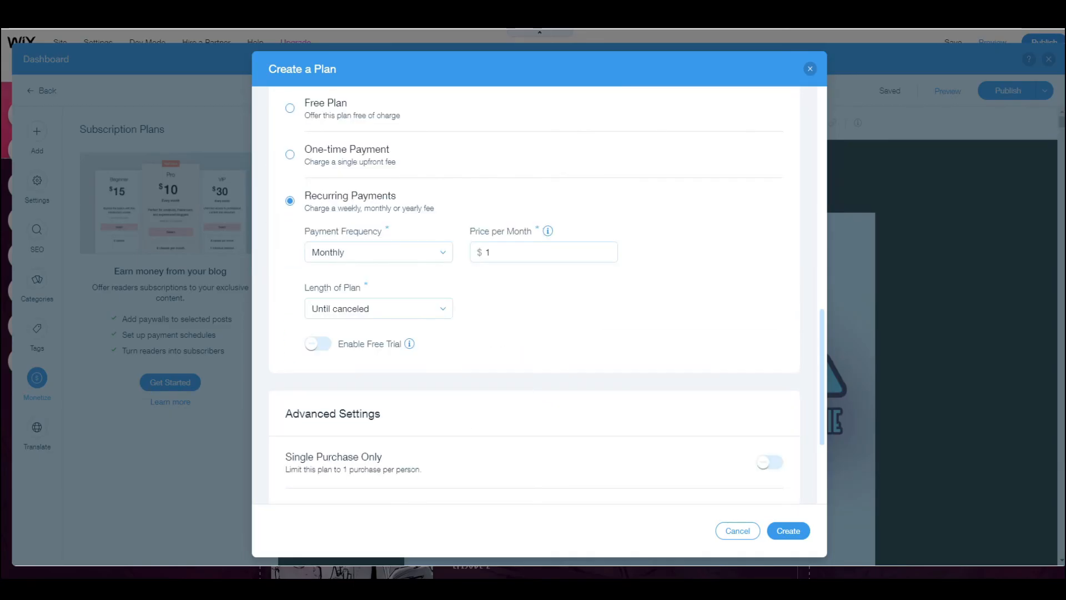
click(795, 535)
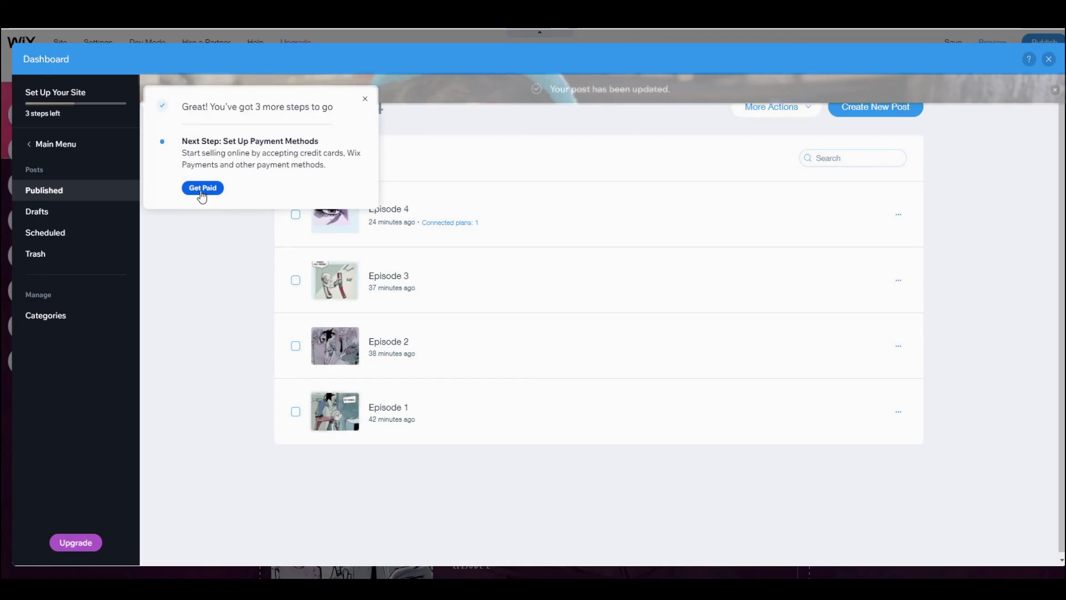
Step: Open the site's Accept Payments settings for setting up payment methods
click(202, 189)
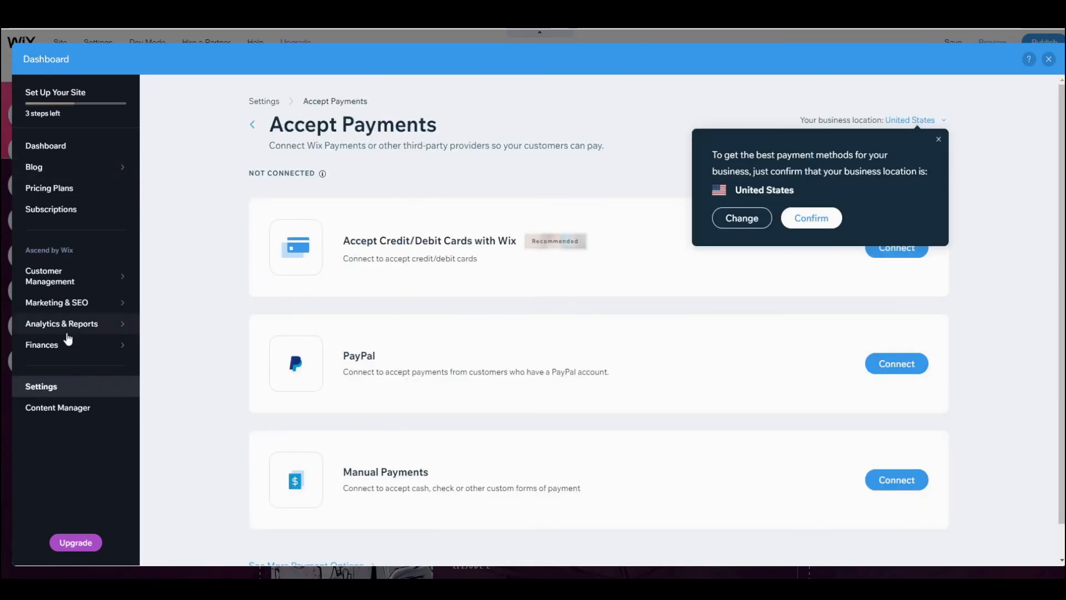